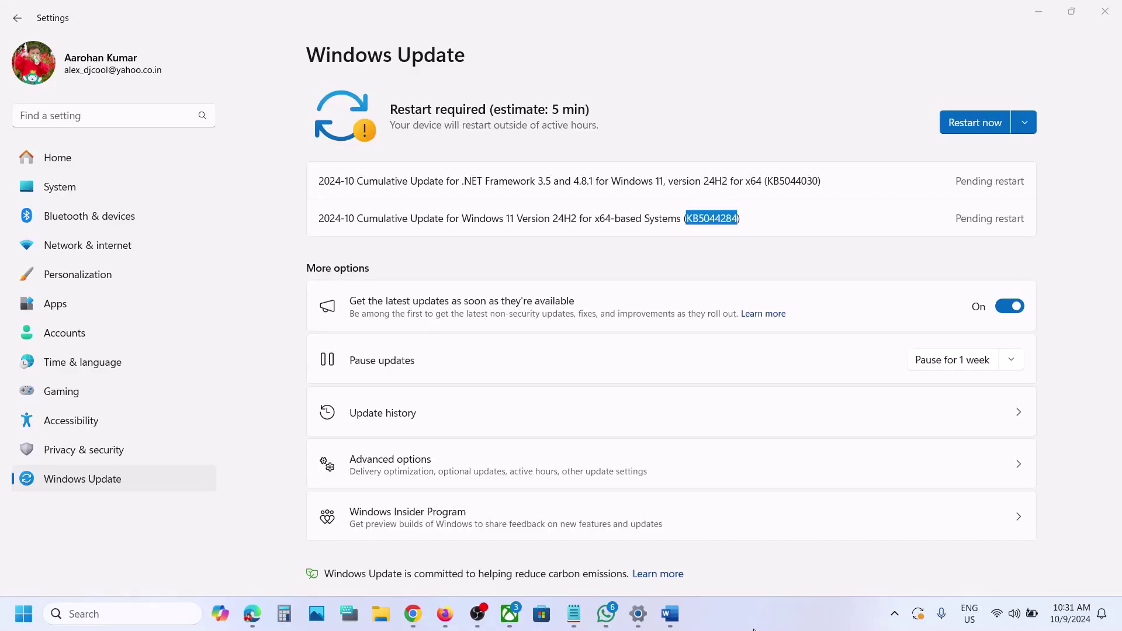
Select the pending update numbers KB5044284 and KB5044030 on the Windows Update page
{"action": "left_click", "coordinate": [719, 225]}
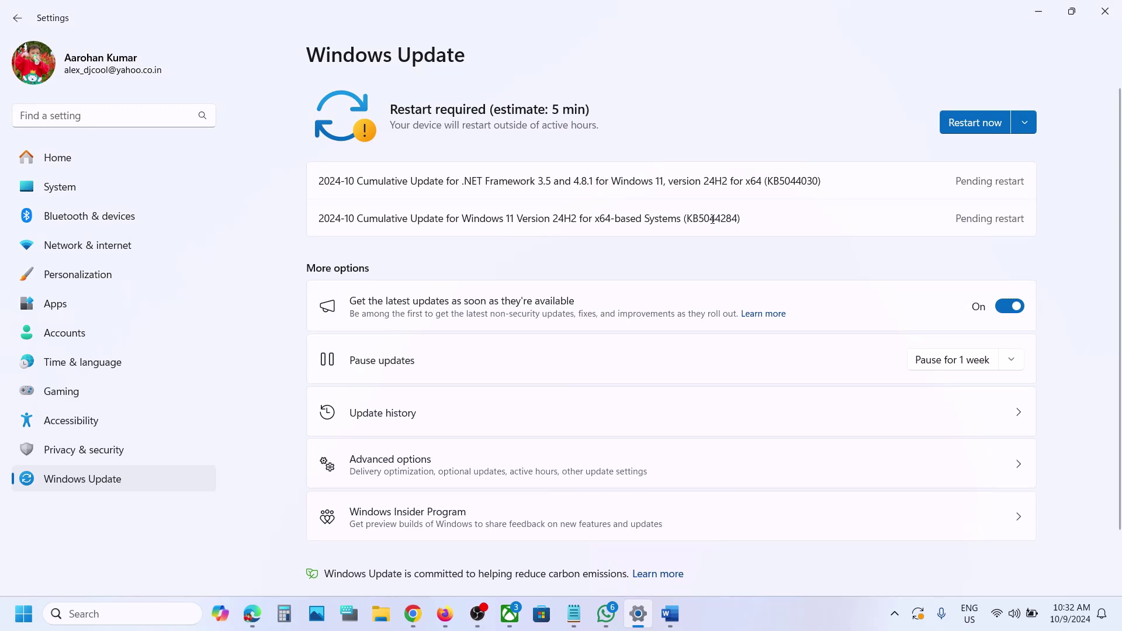
{"action": "double_click", "coordinate": [712, 219]}
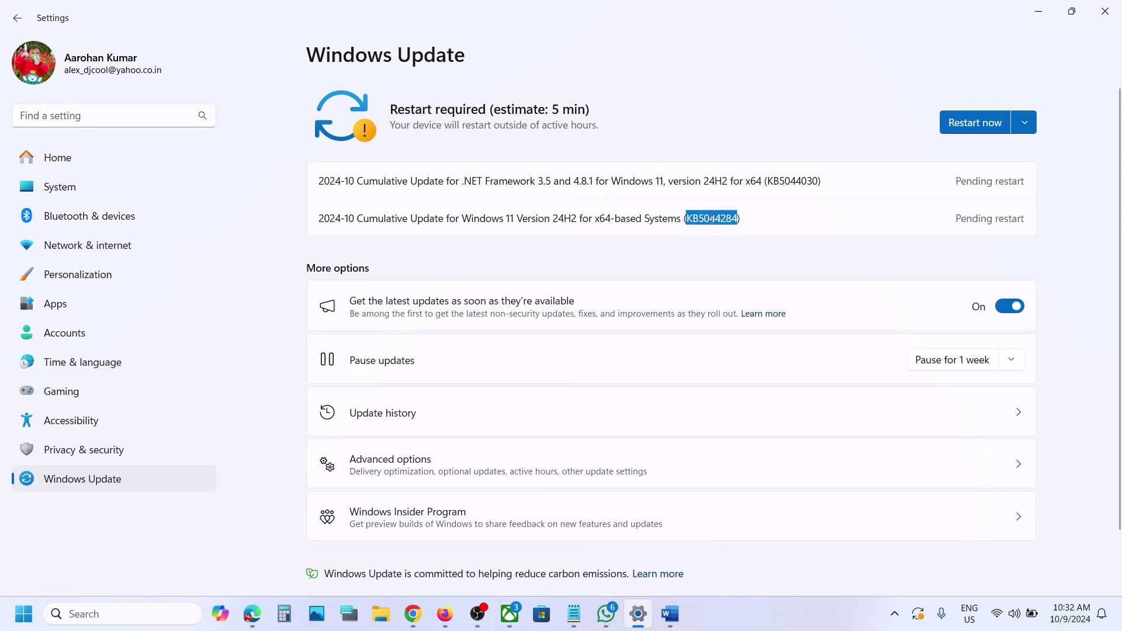
{"action": "double_click", "coordinate": [792, 175]}
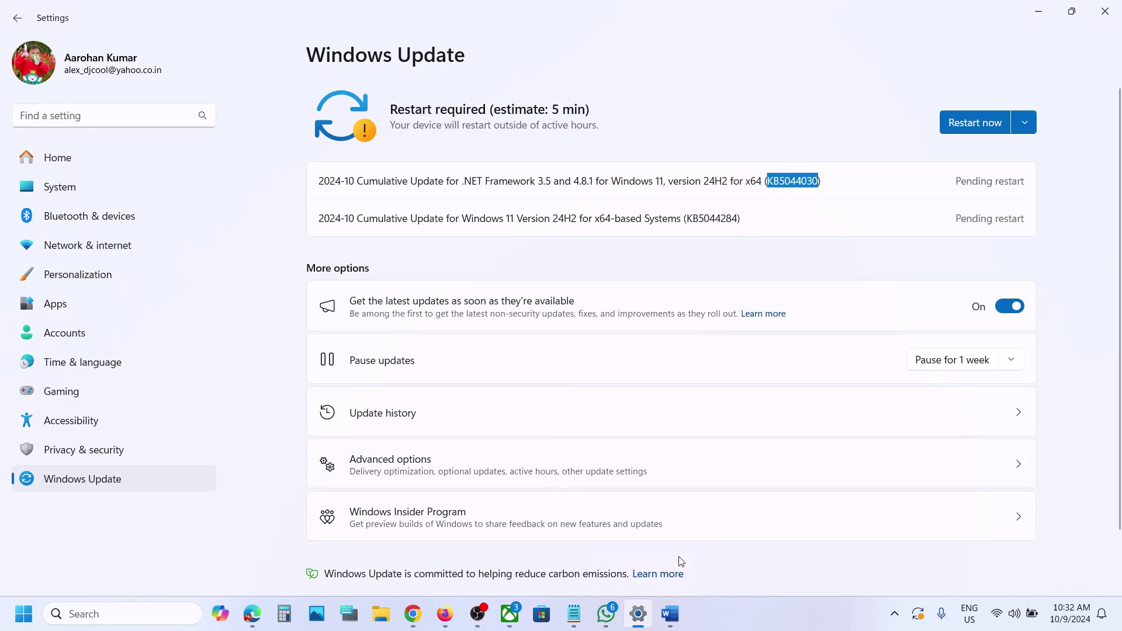
Compare with KB5044285 in the Word title, then minimize Word and Settings to reveal the desktop
{"action": "left_click", "coordinate": [669, 614]}
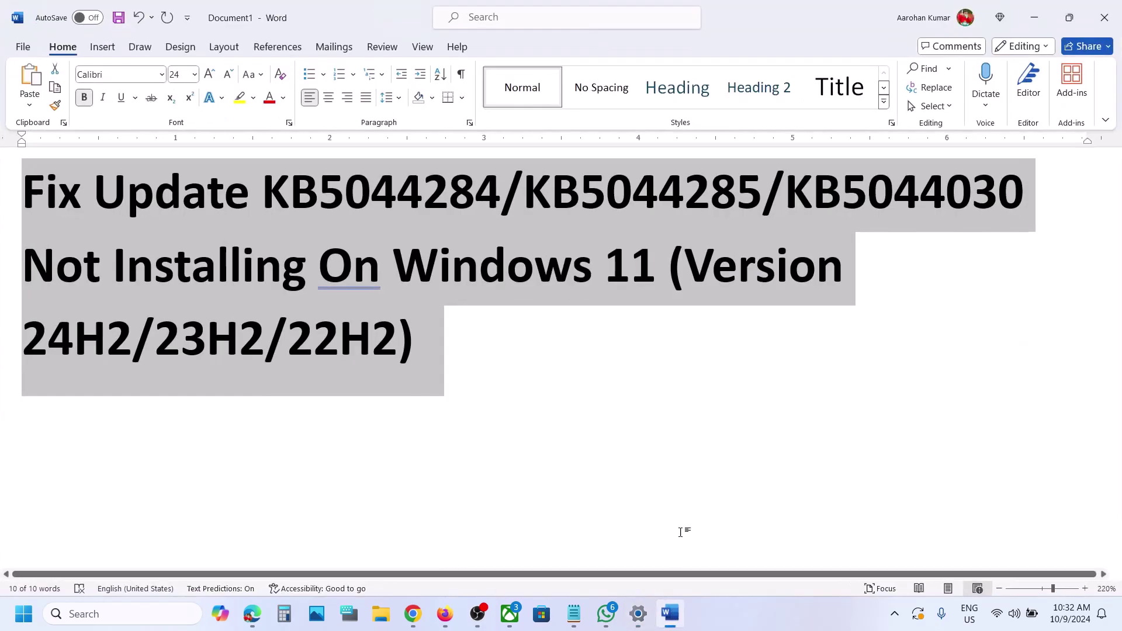
{"action": "left_click", "coordinate": [523, 203]}
{"action": "left_click_drag", "start_coordinate": [530, 197], "coordinate": [761, 200]}
{"action": "left_click", "coordinate": [1036, 20]}
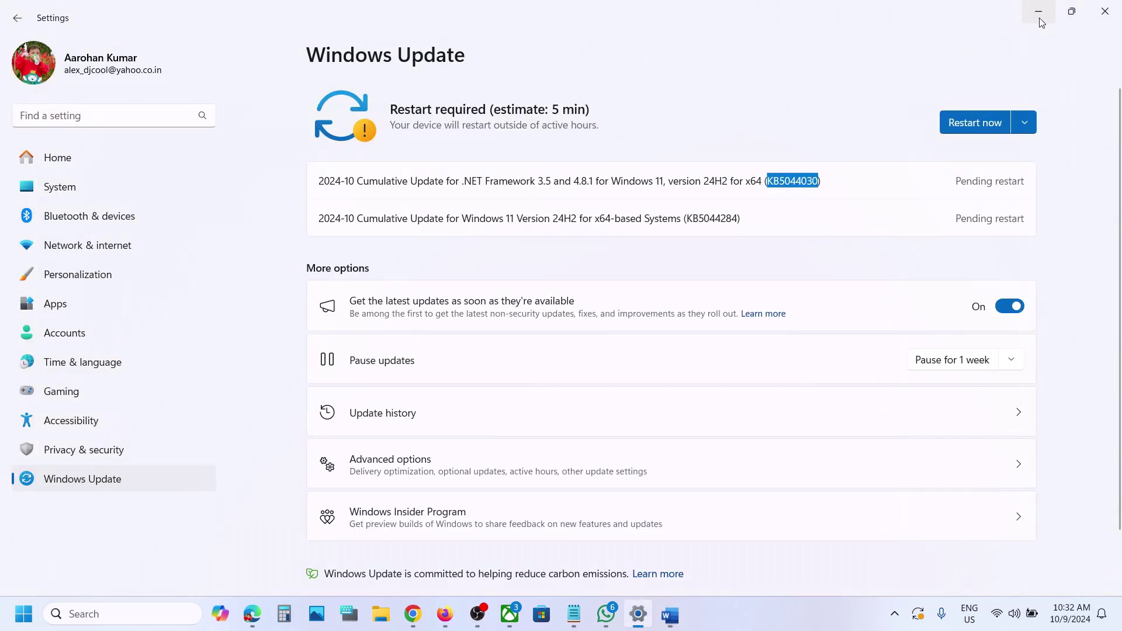
{"action": "left_click", "coordinate": [745, 604]}
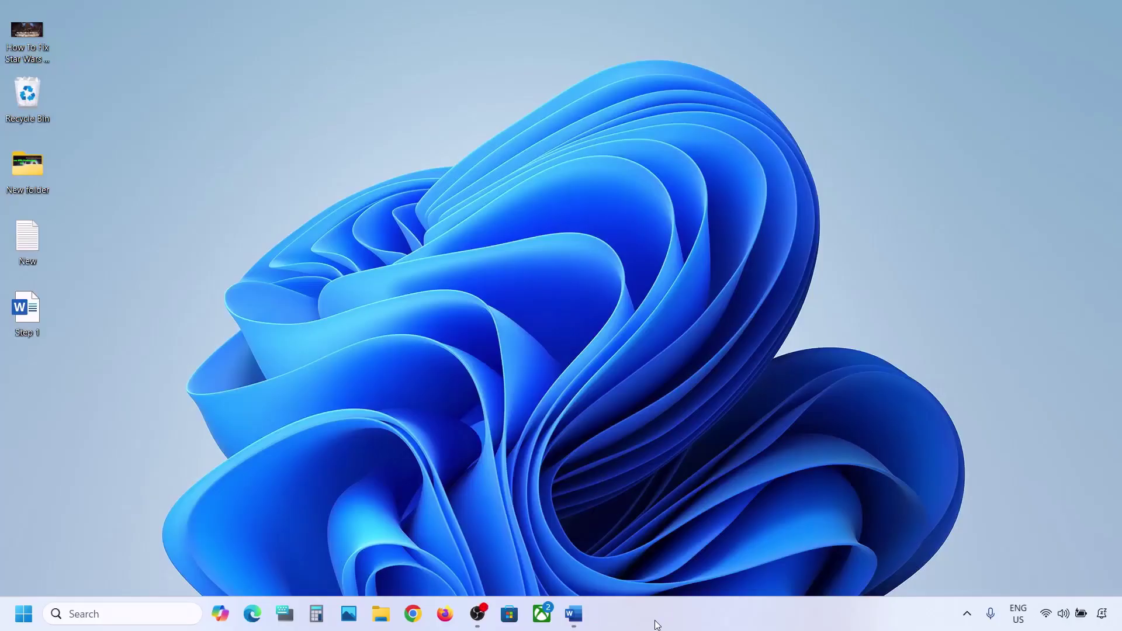
Read Step 1 'Start App Readiness Service' in Word and open Services by searching 'services'
{"action": "left_click", "coordinate": [572, 614]}
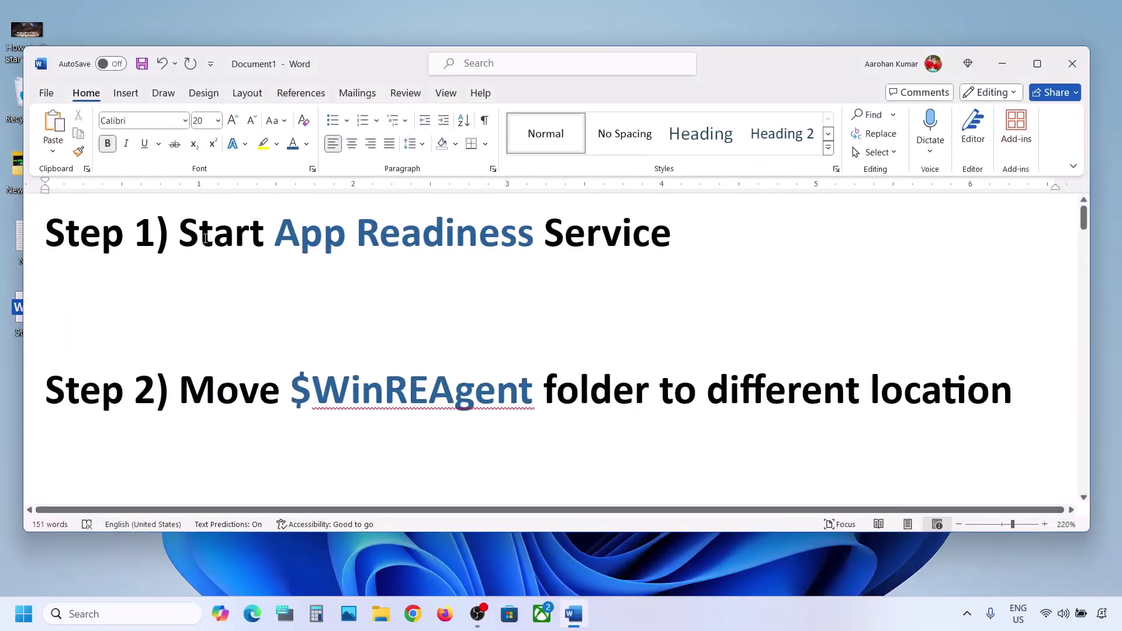
{"action": "left_click_drag", "start_coordinate": [180, 236], "coordinate": [681, 245]}
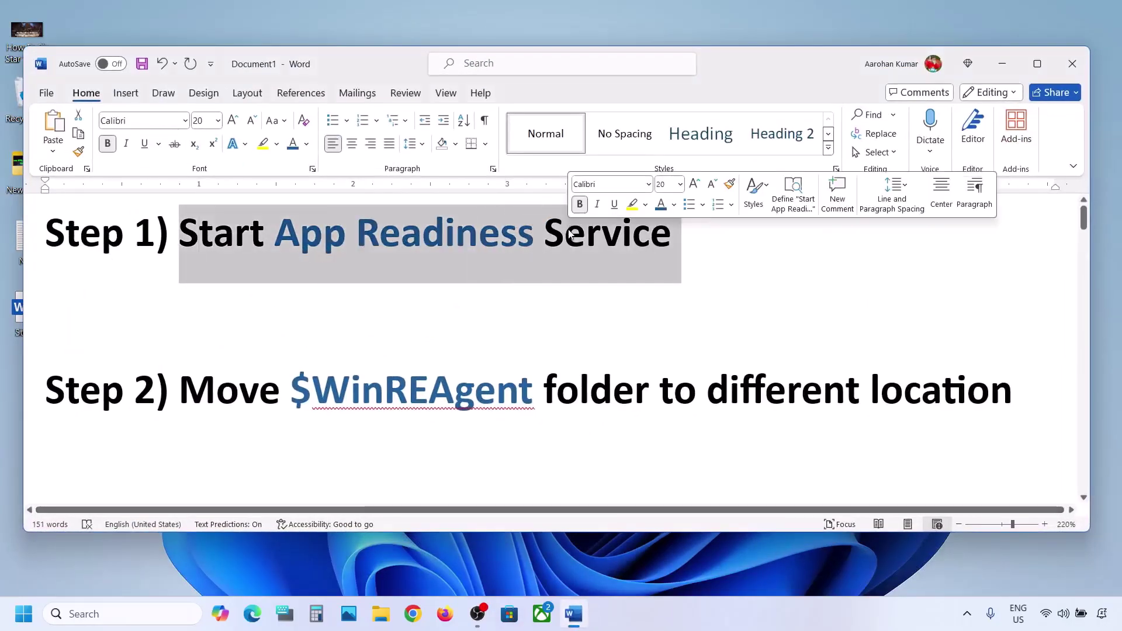
{"action": "left_click", "coordinate": [86, 607]}
{"action": "type", "text": "services"}
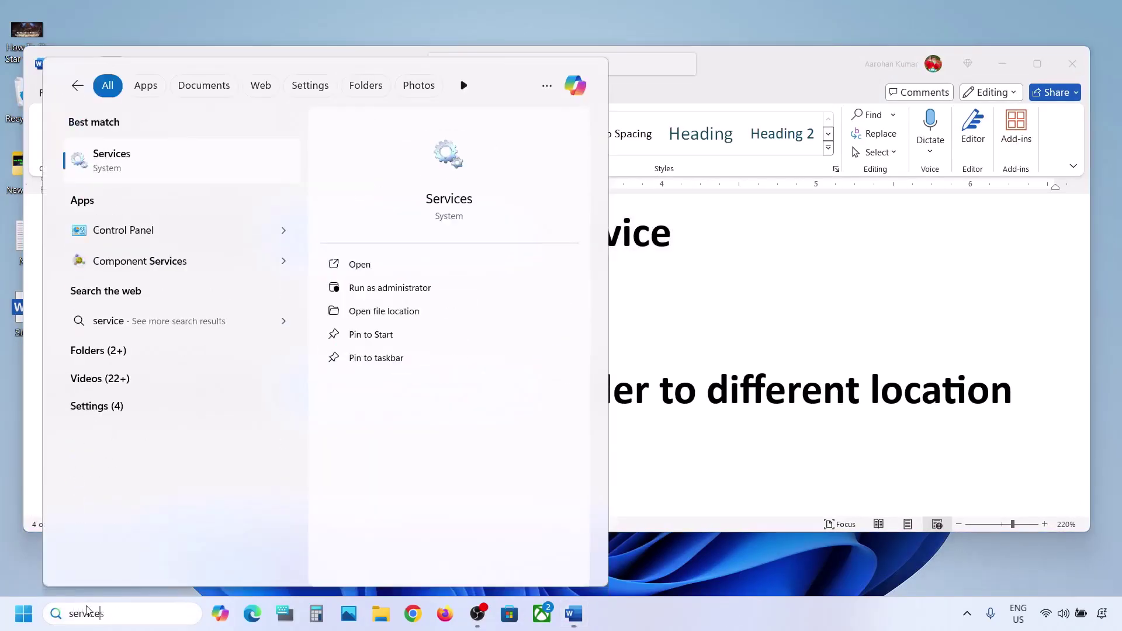
{"action": "left_click", "coordinate": [141, 169]}
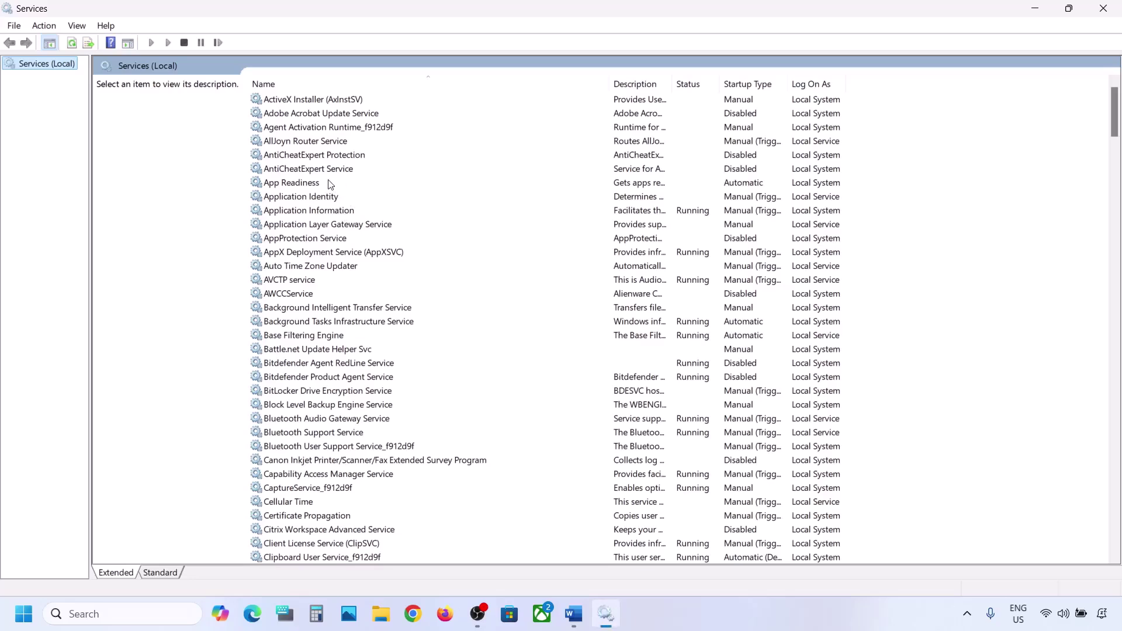
Set App Readiness to Automatic startup, apply, start the service, and close its properties
{"action": "left_click", "coordinate": [319, 184]}
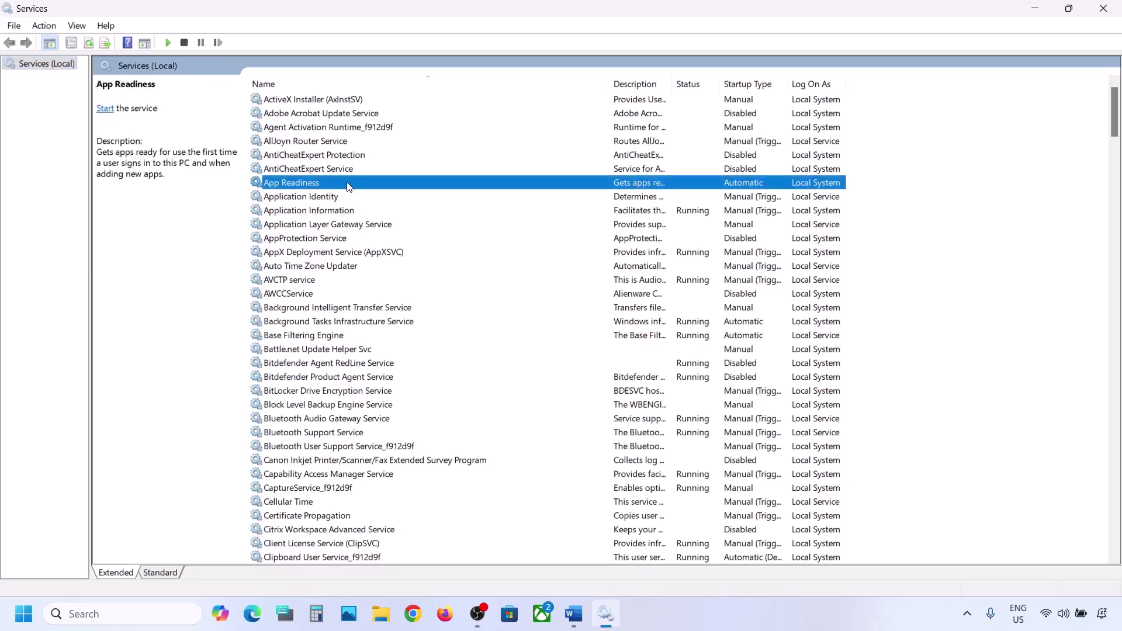
{"action": "double_click", "coordinate": [349, 185]}
{"action": "left_click", "coordinate": [522, 289]}
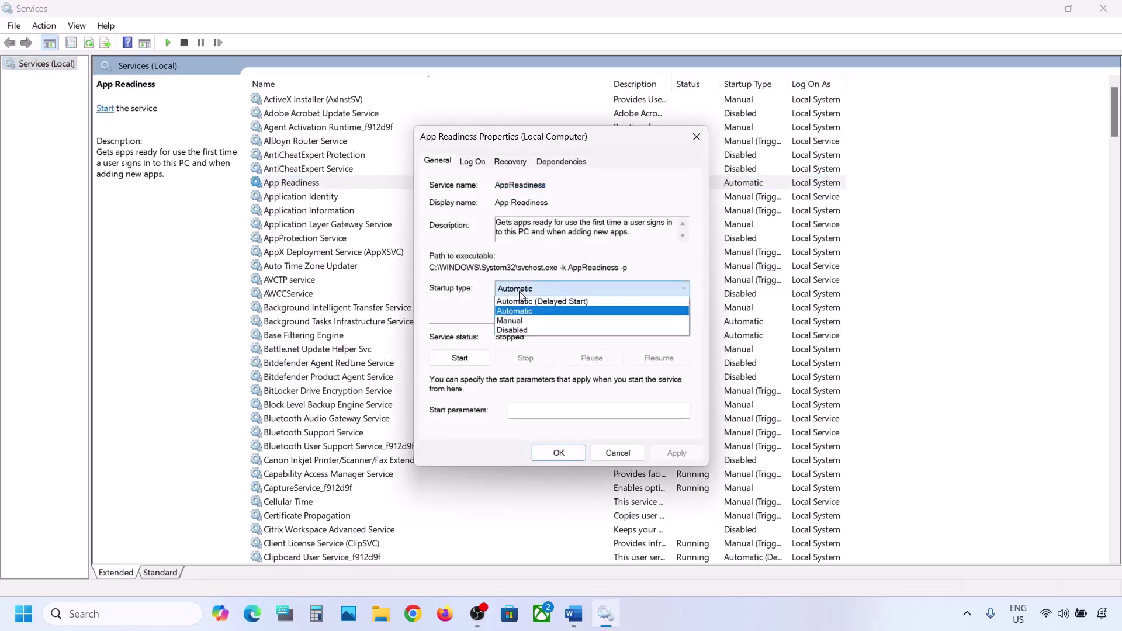
{"action": "left_click", "coordinate": [534, 311]}
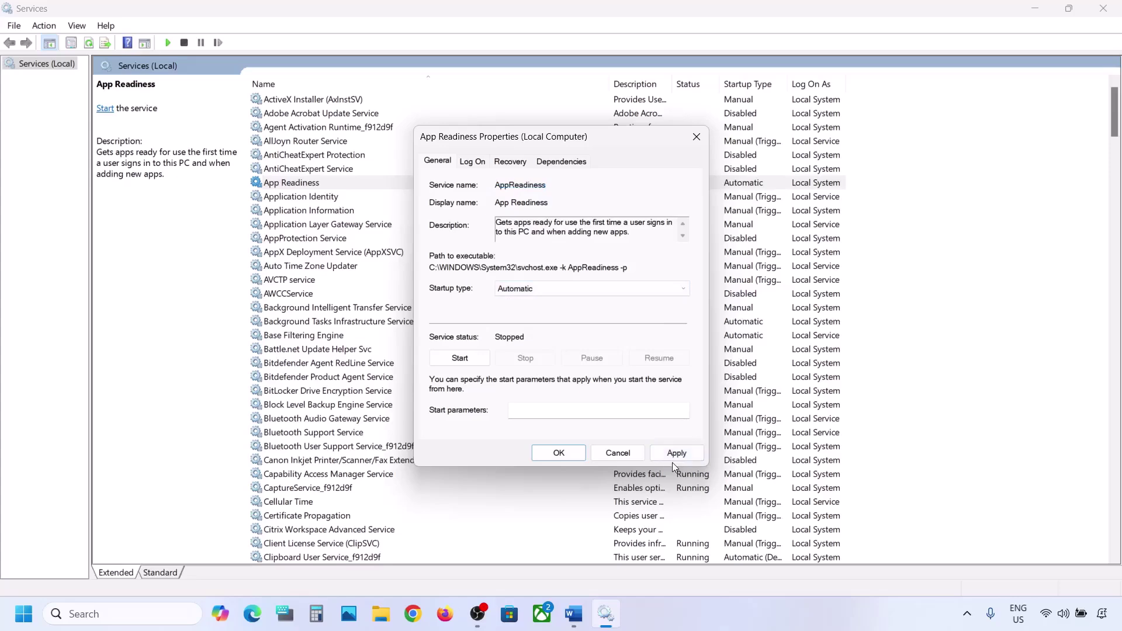
{"action": "left_click", "coordinate": [674, 455]}
{"action": "left_click", "coordinate": [464, 358]}
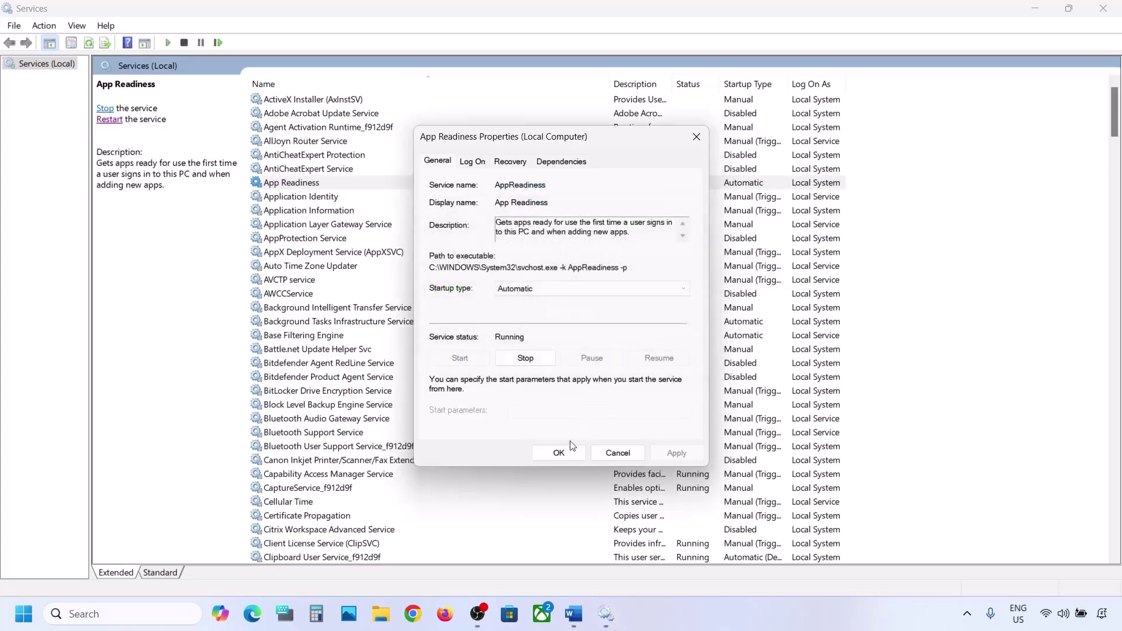
{"action": "left_click", "coordinate": [562, 454]}
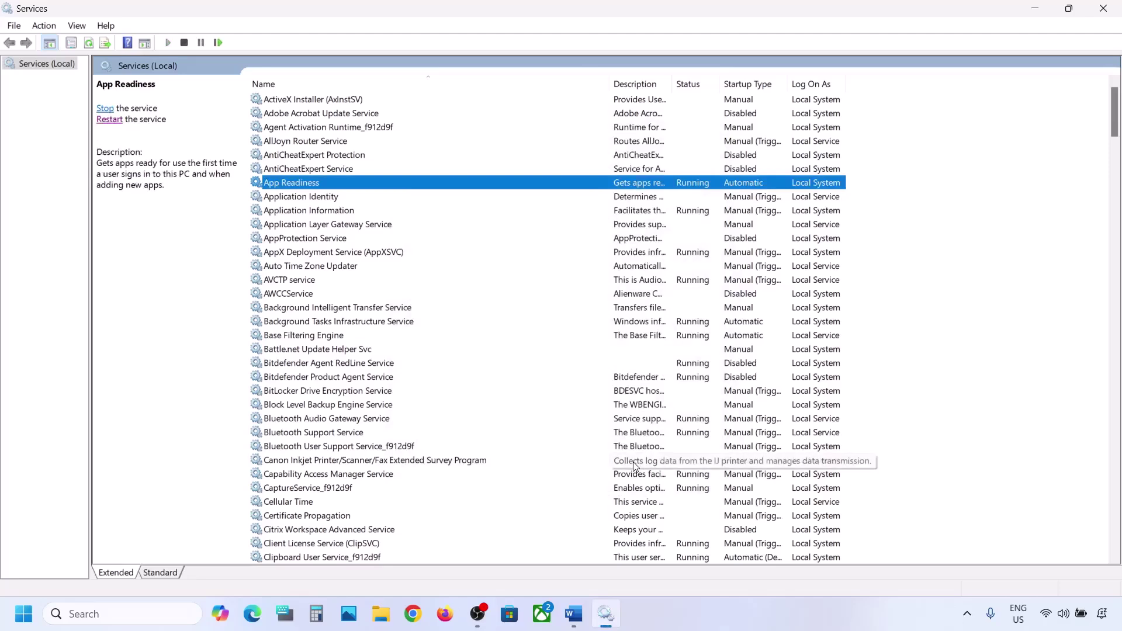
Find the $WinREAgent folder named in Step 2 on the OS (C:) drive
{"action": "left_click", "coordinate": [573, 613]}
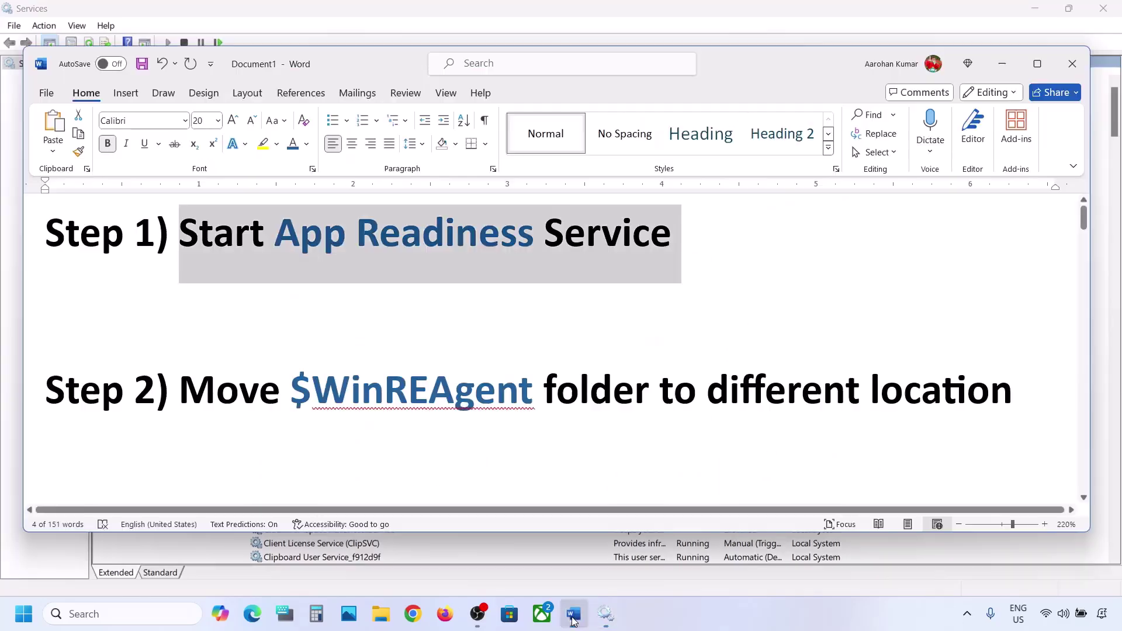
{"action": "left_click_drag", "start_coordinate": [291, 402], "coordinate": [483, 407]}
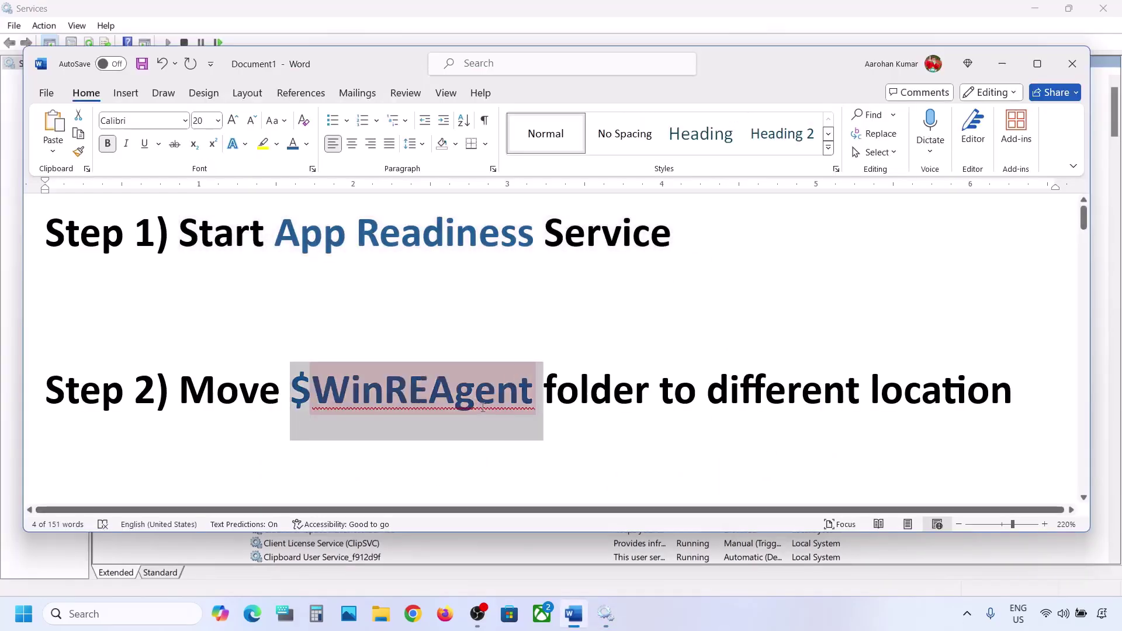
{"action": "left_click", "coordinate": [383, 622]}
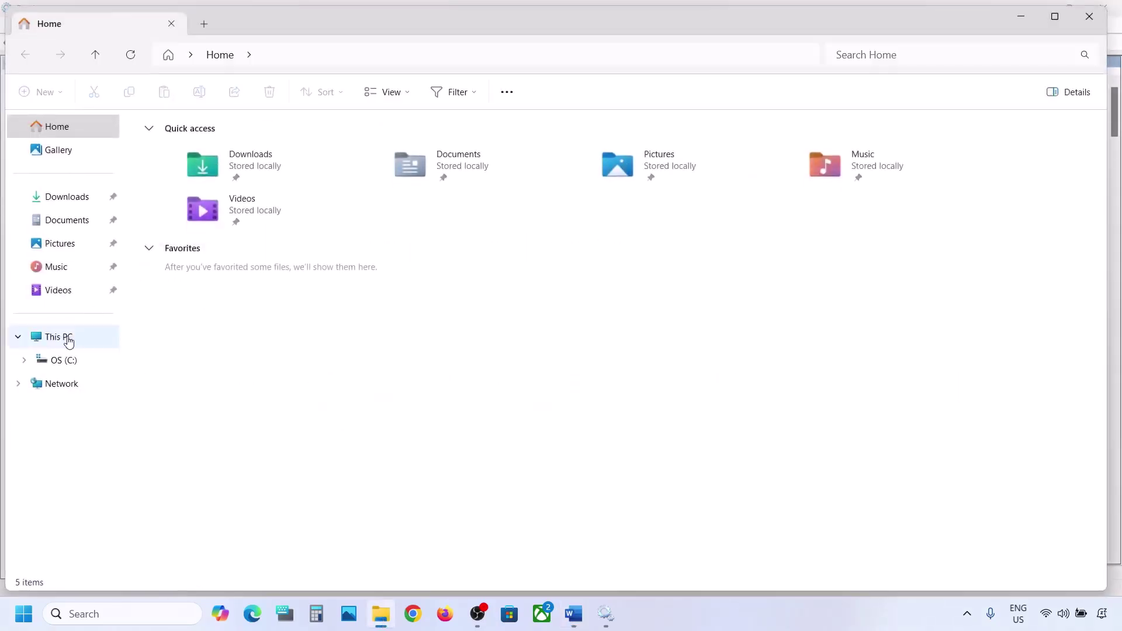
{"action": "left_click", "coordinate": [68, 339]}
{"action": "double_click", "coordinate": [218, 159]}
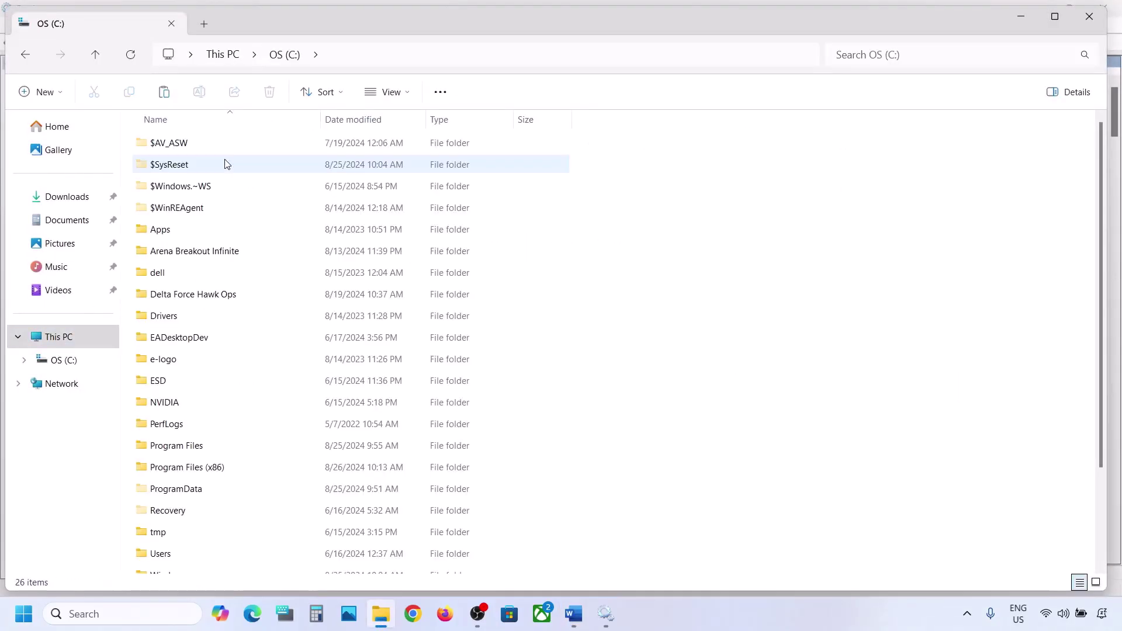
{"action": "left_click", "coordinate": [192, 213]}
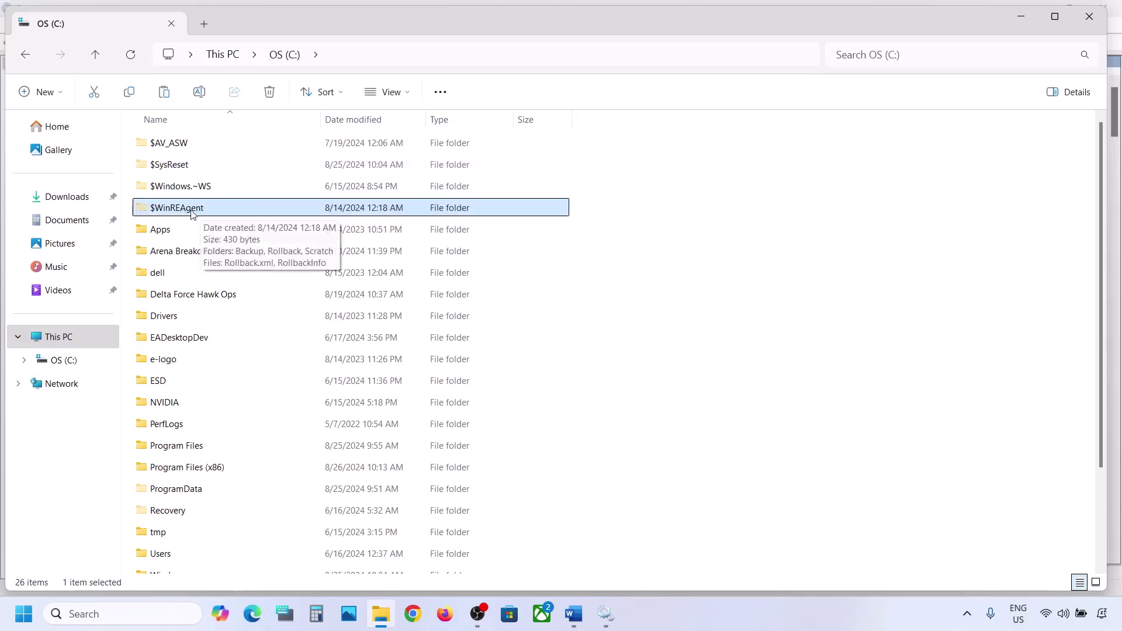
{"action": "left_click", "coordinate": [404, 93]}
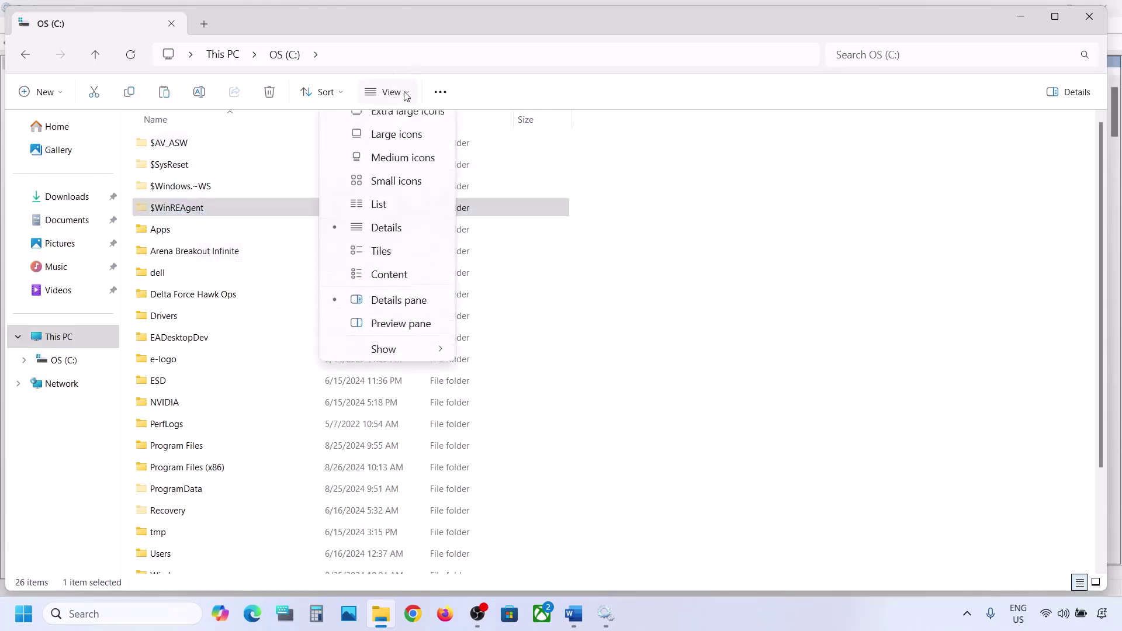
{"action": "mouse_move", "coordinate": [440, 366]}
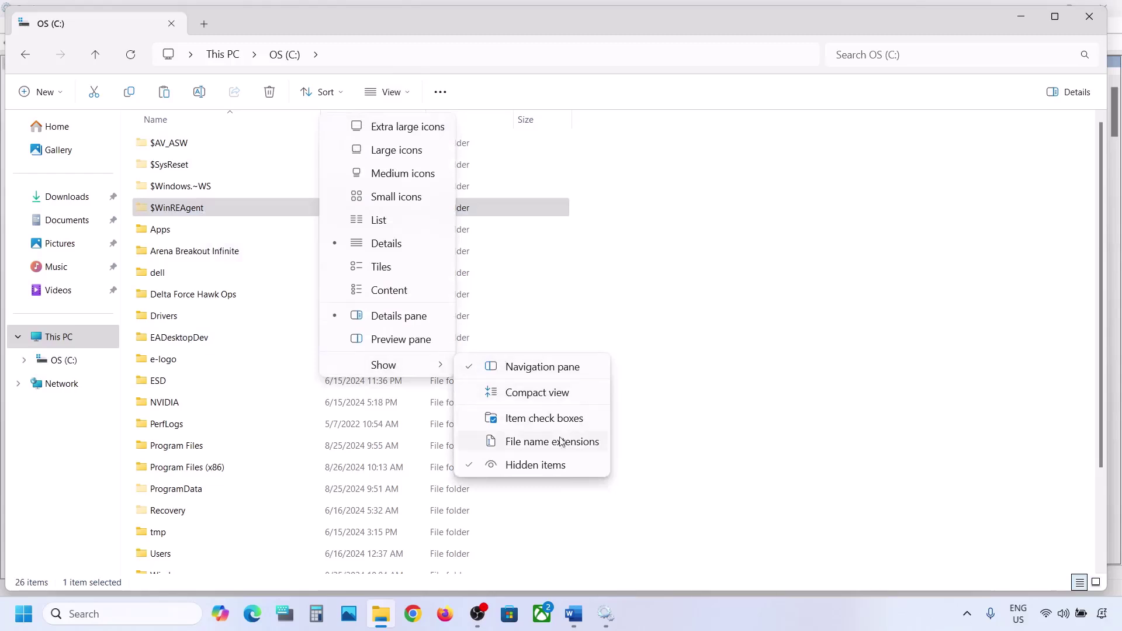
{"action": "left_click", "coordinate": [212, 210]}
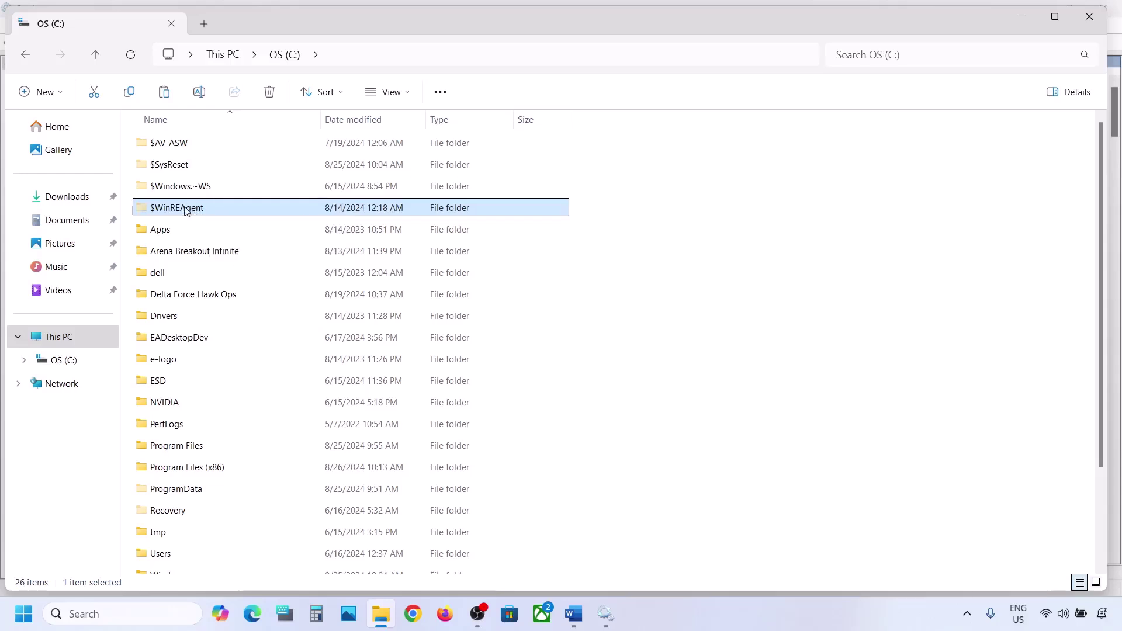
Copy $WinREAgent onto the desktop, then delete the original from C:
{"action": "right_click", "coordinate": [188, 210]}
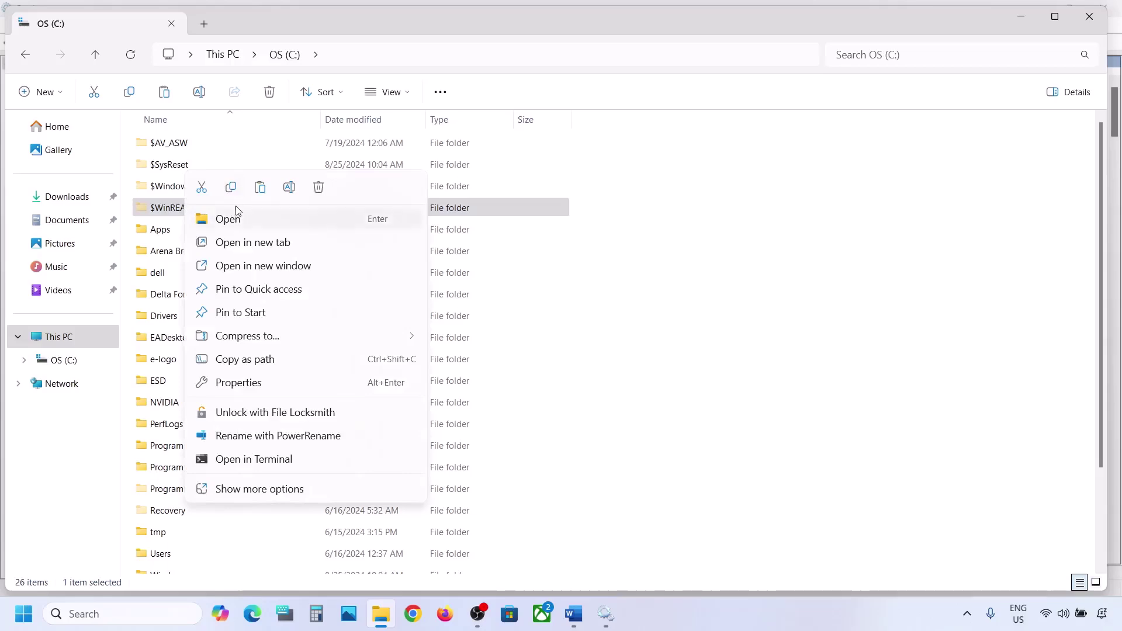
{"action": "left_click", "coordinate": [232, 188]}
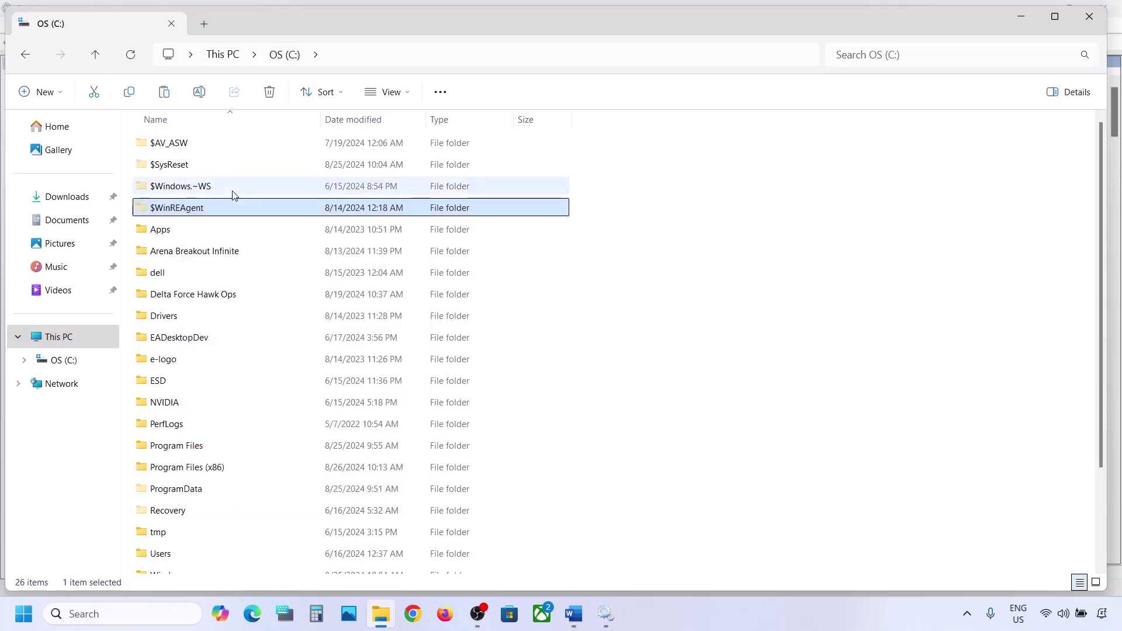
{"action": "key", "text": "super+d"}
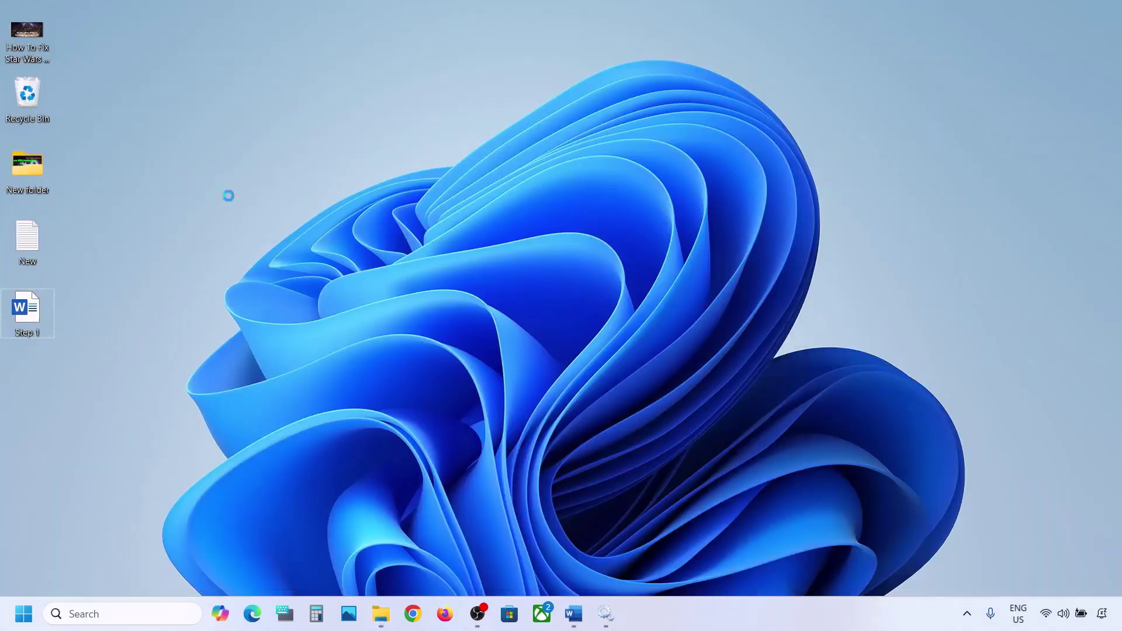
{"action": "key", "text": "ctrl+v"}
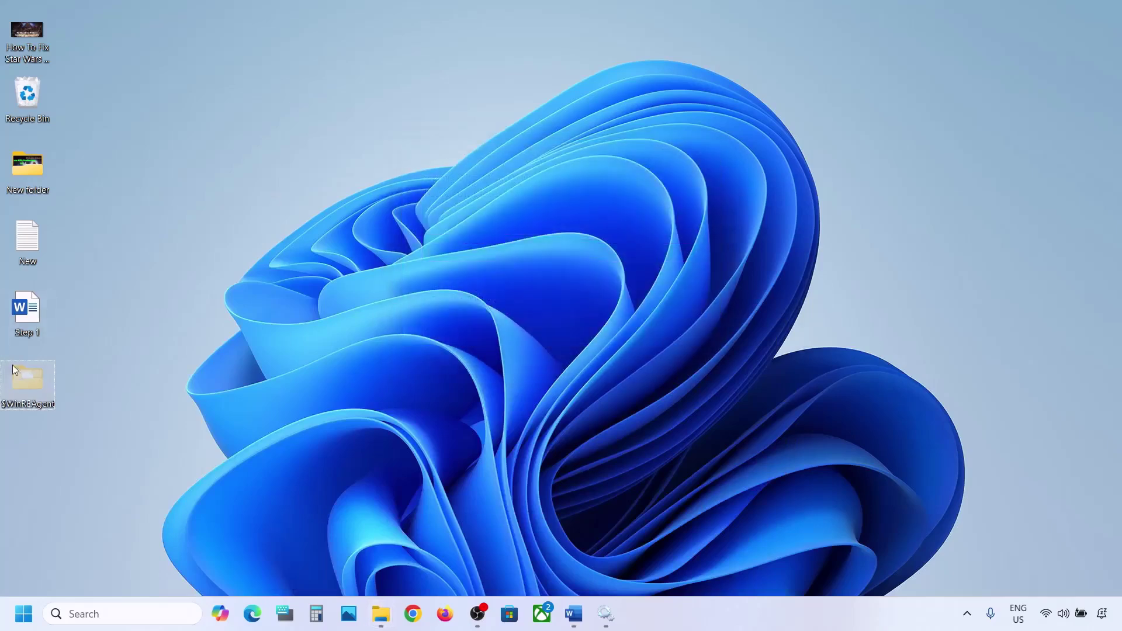
{"action": "left_click", "coordinate": [379, 624]}
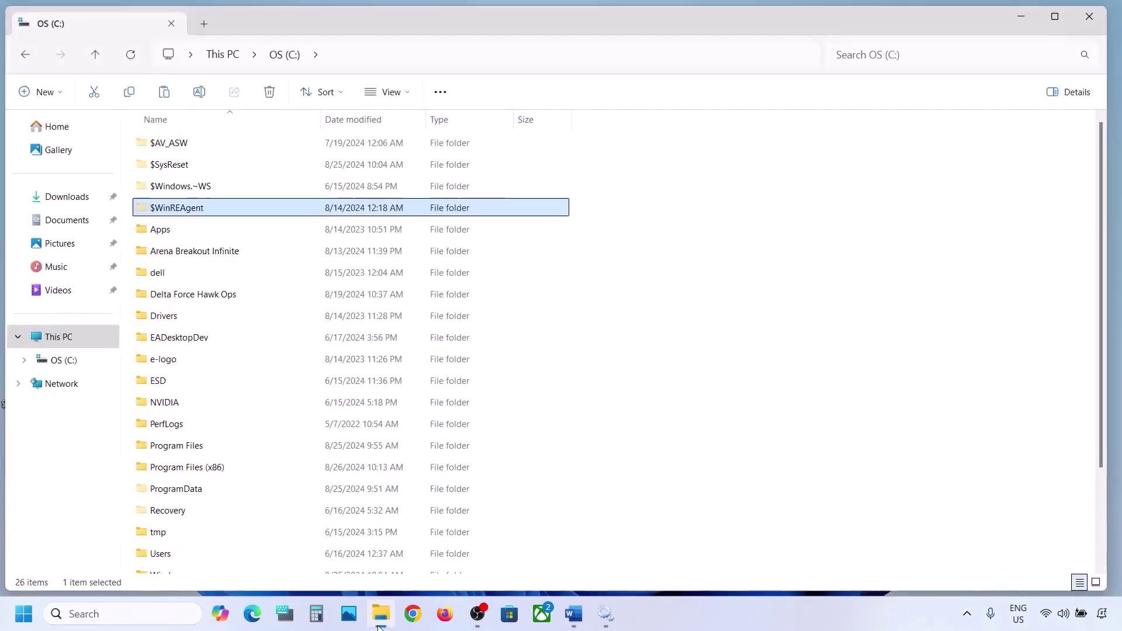
{"action": "right_click", "coordinate": [178, 209]}
{"action": "left_click", "coordinate": [313, 186]}
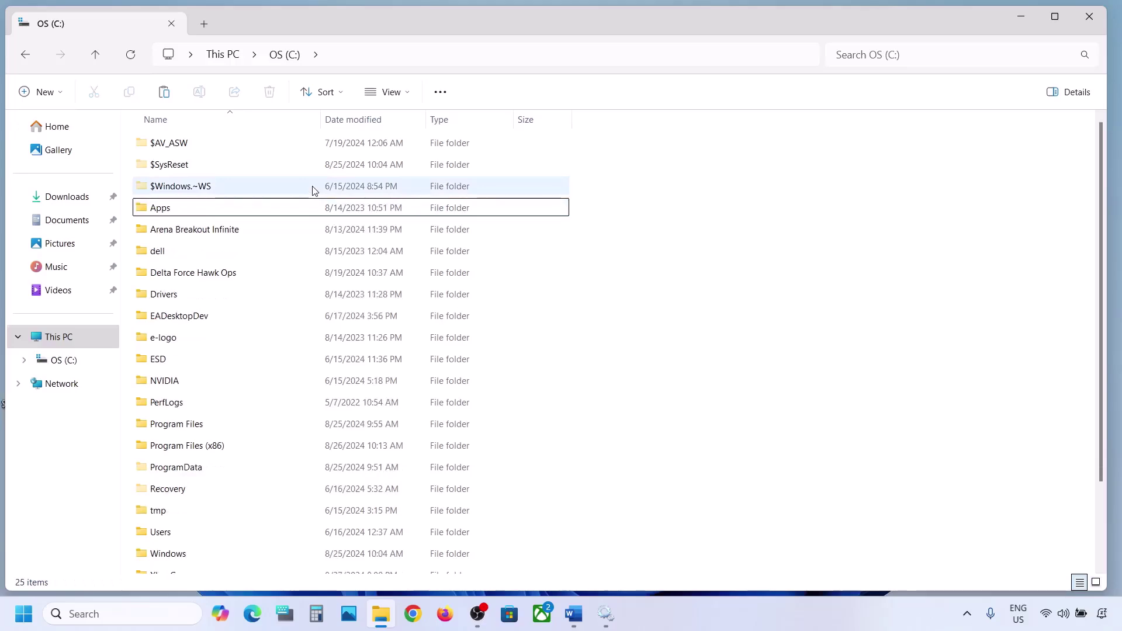
Check the Windows Update page in Settings, then minimize Settings and File Explorer
{"action": "key", "text": "super+i"}
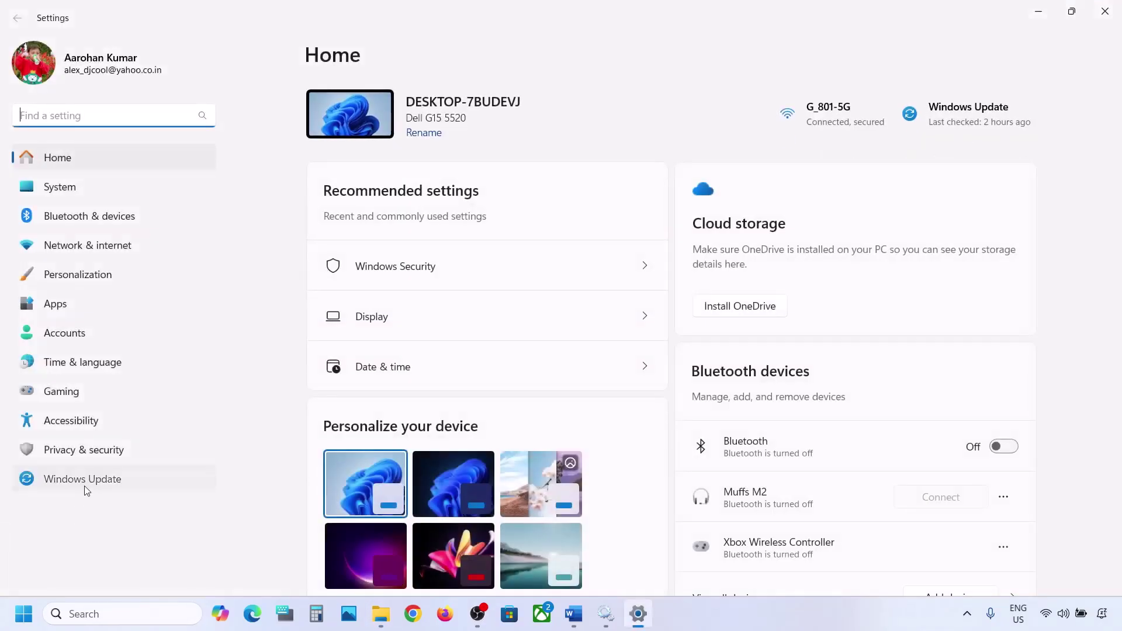
{"action": "left_click", "coordinate": [83, 486]}
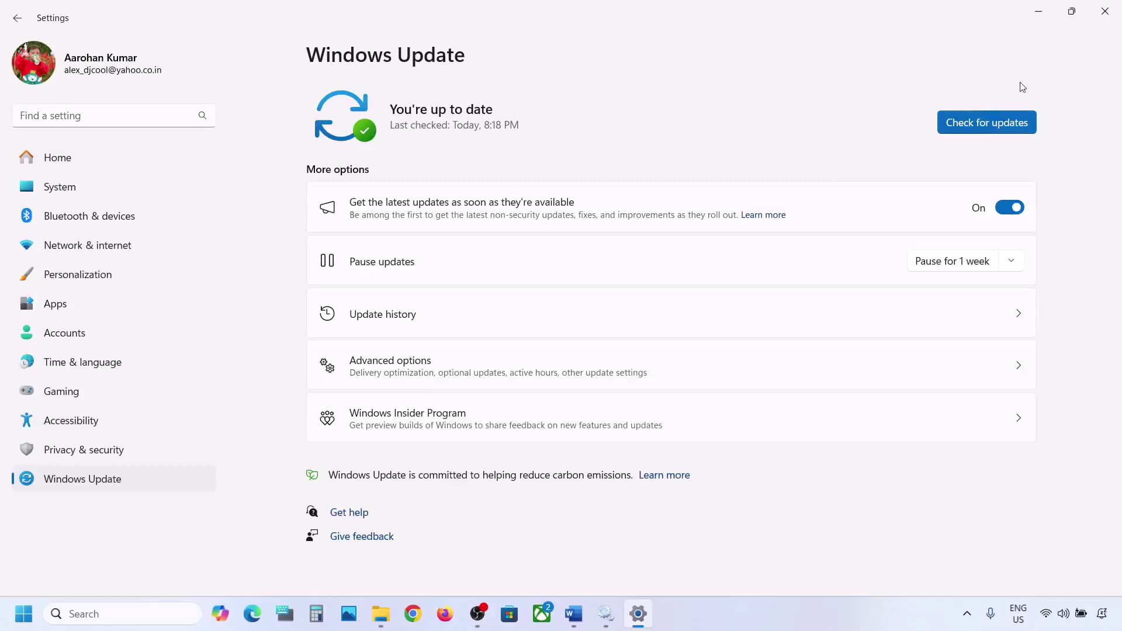
{"action": "left_click", "coordinate": [1048, 10]}
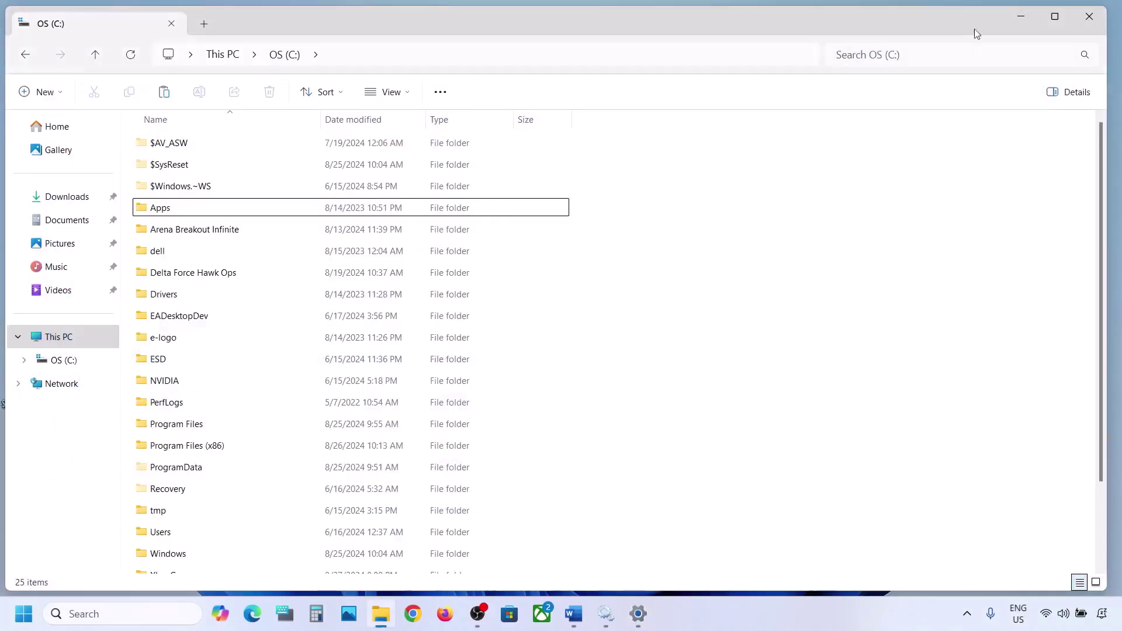
{"action": "left_click", "coordinate": [1021, 19]}
Open the Start menu power options, then dismiss them without choosing any option
{"action": "key", "text": "super"}
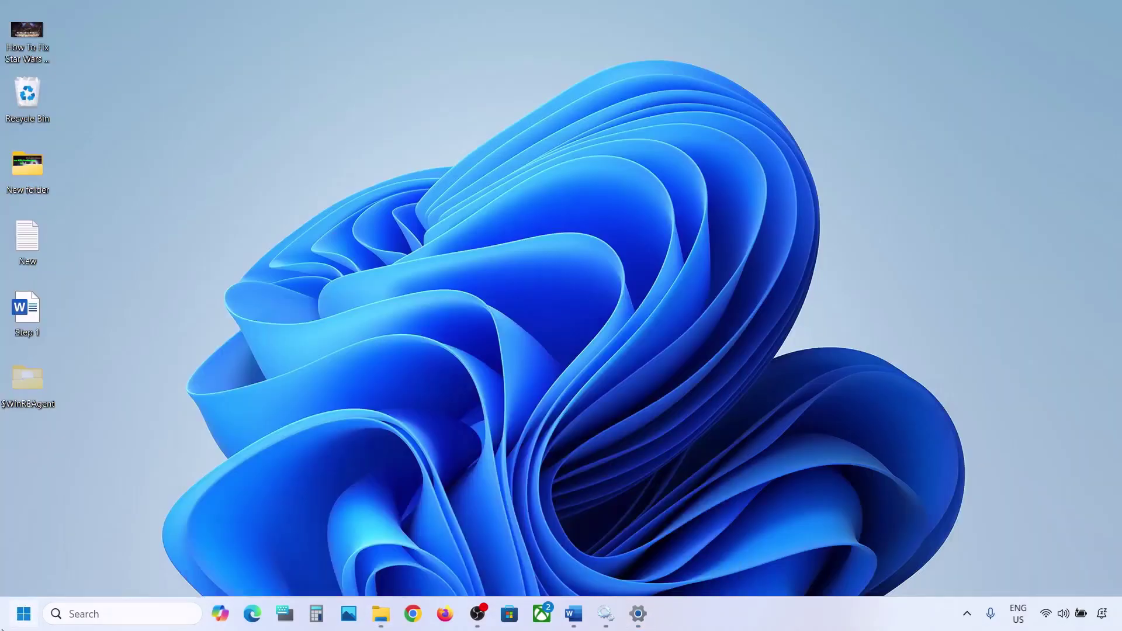
{"action": "left_click", "coordinate": [425, 563]}
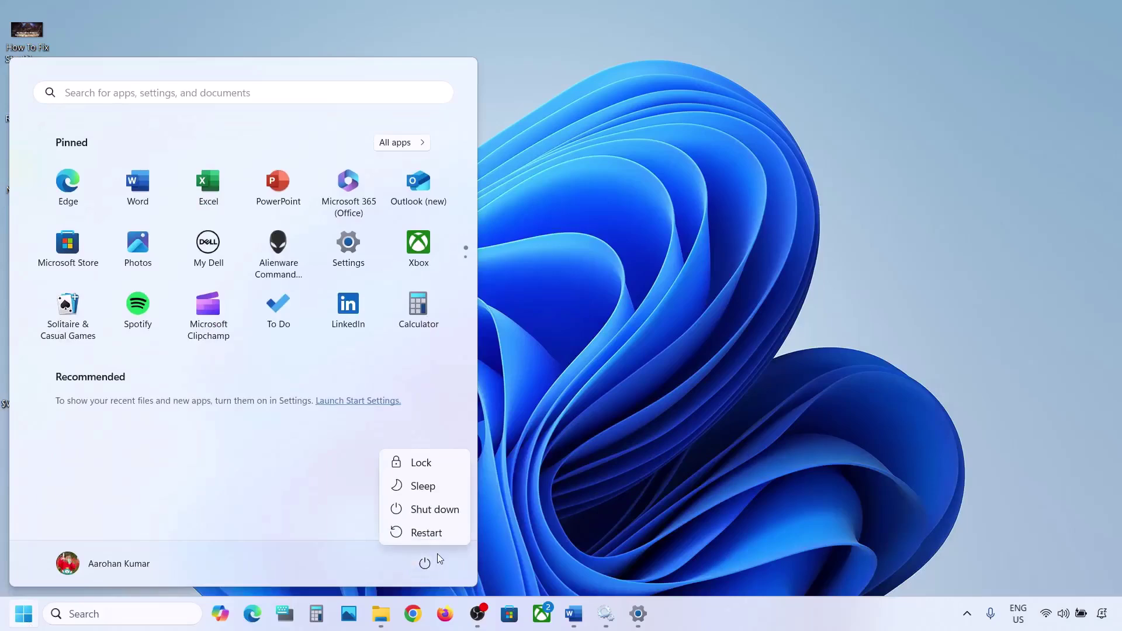
{"action": "left_click", "coordinate": [614, 429]}
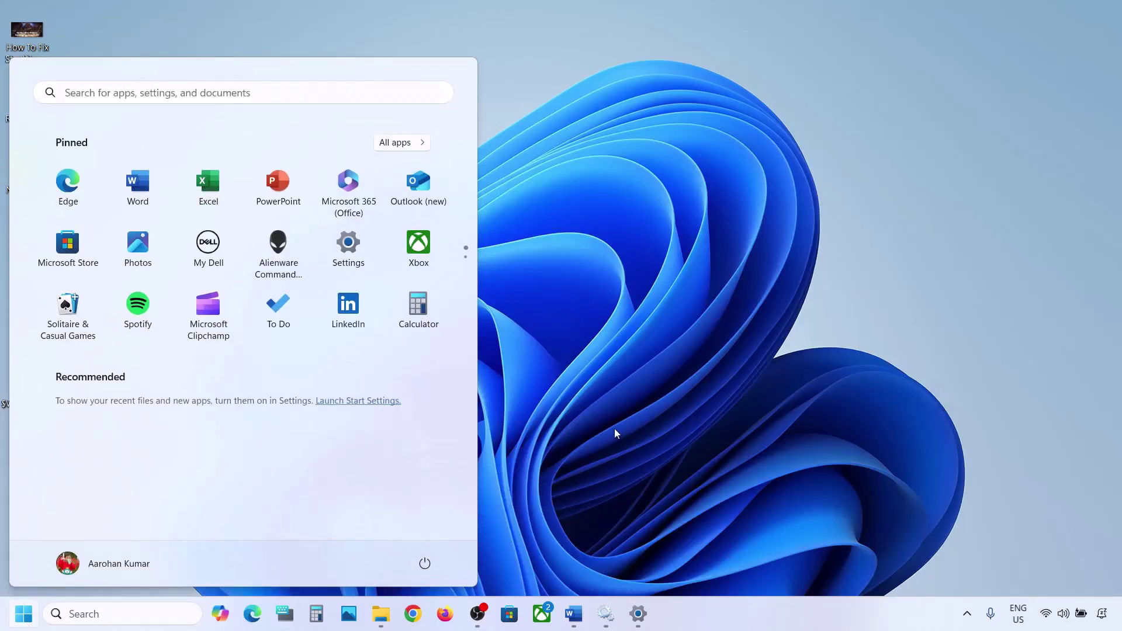
{"action": "left_click", "coordinate": [615, 428]}
Cut $WinREAgent from the desktop and paste it back into OS (C:)
{"action": "right_click", "coordinate": [26, 376]}
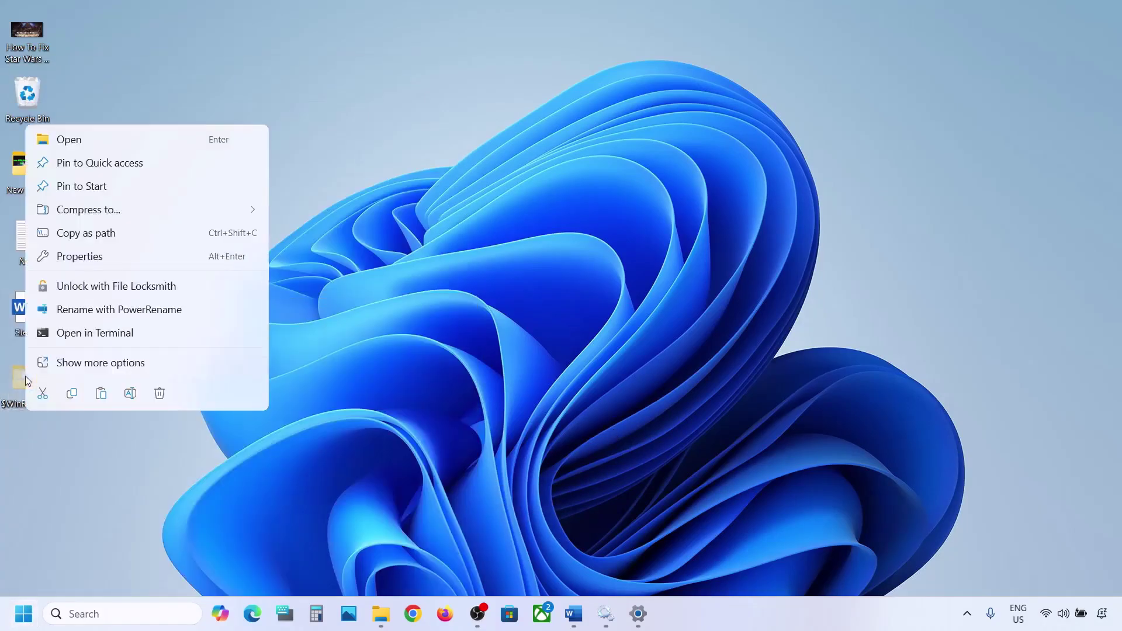
{"action": "left_click", "coordinate": [46, 392]}
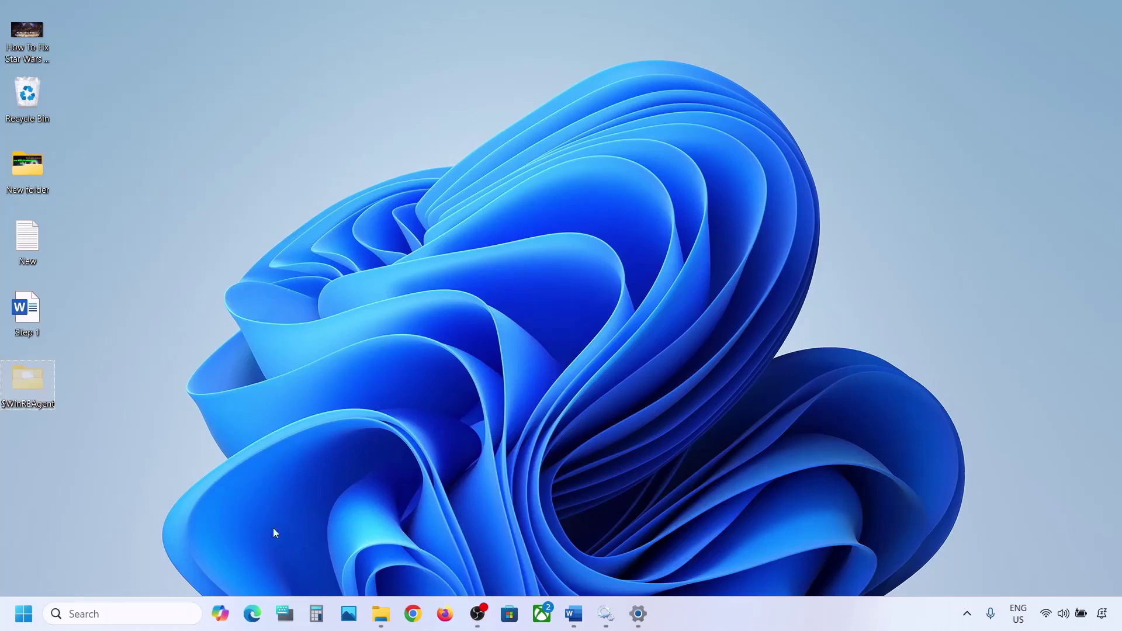
{"action": "left_click", "coordinate": [392, 609]}
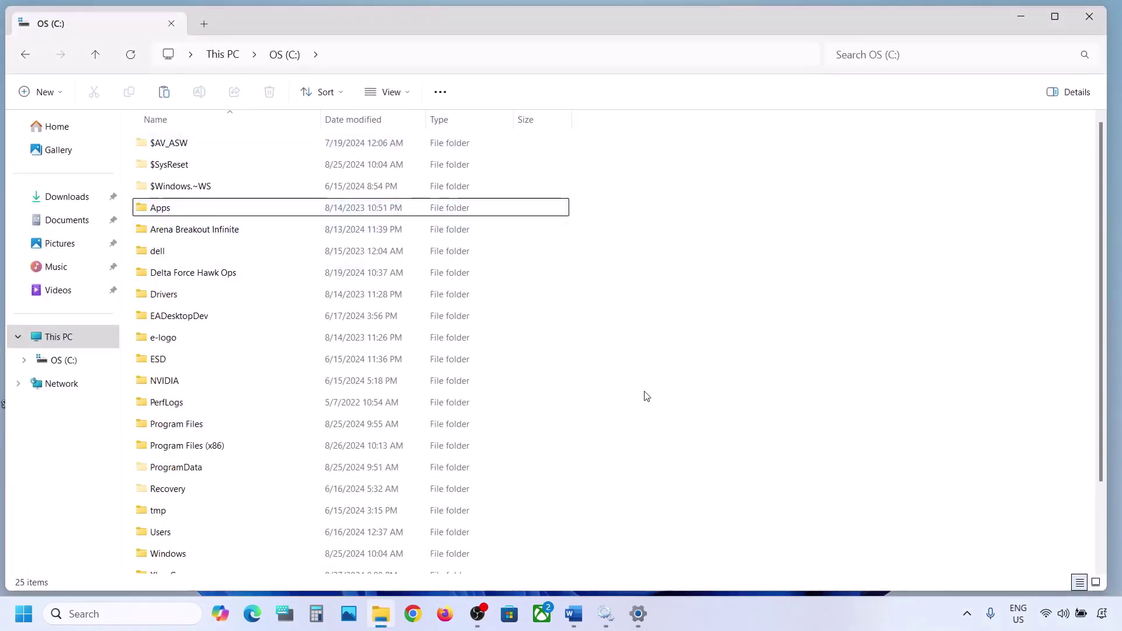
{"action": "key", "text": "ctrl+v"}
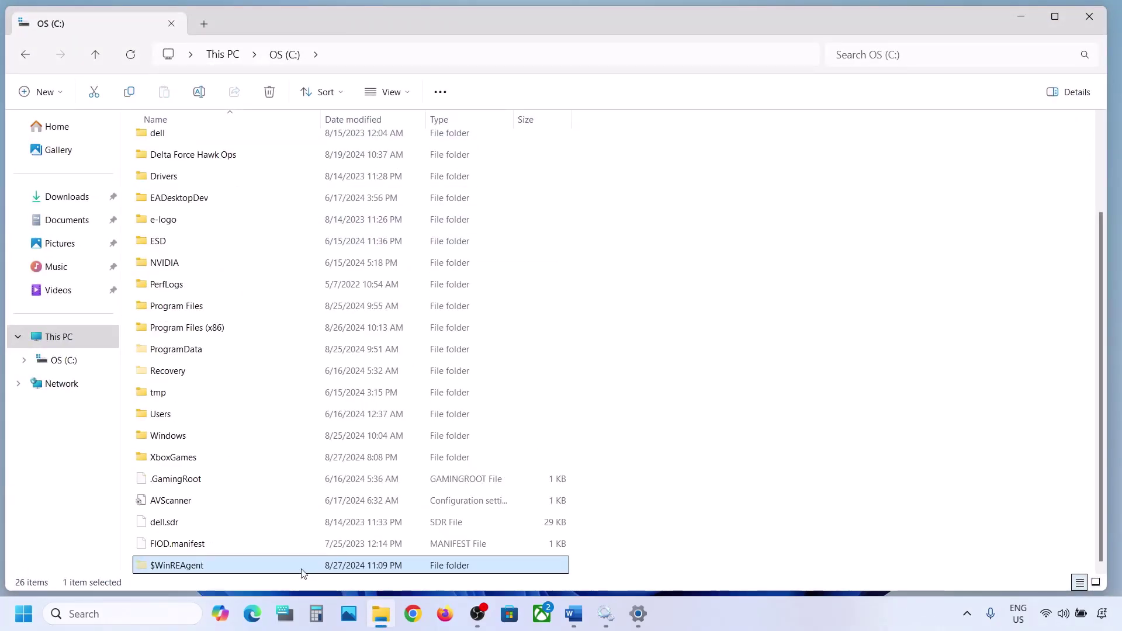
{"action": "left_click", "coordinate": [1007, 24]}
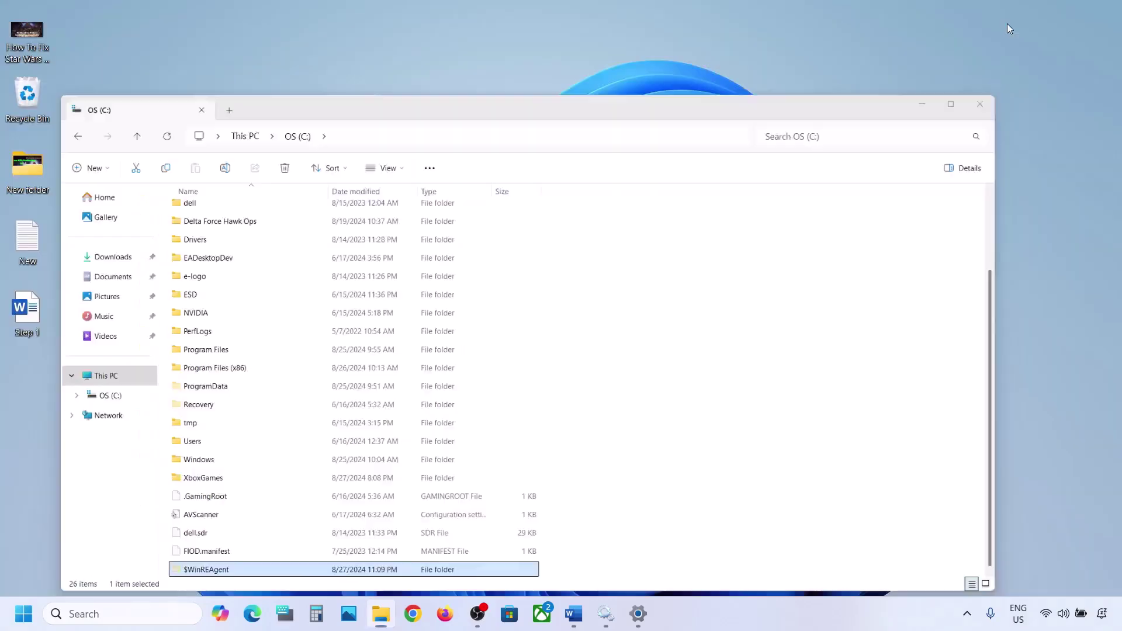
{"action": "left_click", "coordinate": [573, 614]}
Select the 'Run Update Troubleshooter' heading in Word and go to Settings > System
{"action": "scroll", "coordinate": [356, 343], "scroll_direction": "down", "scroll_amount": 4}
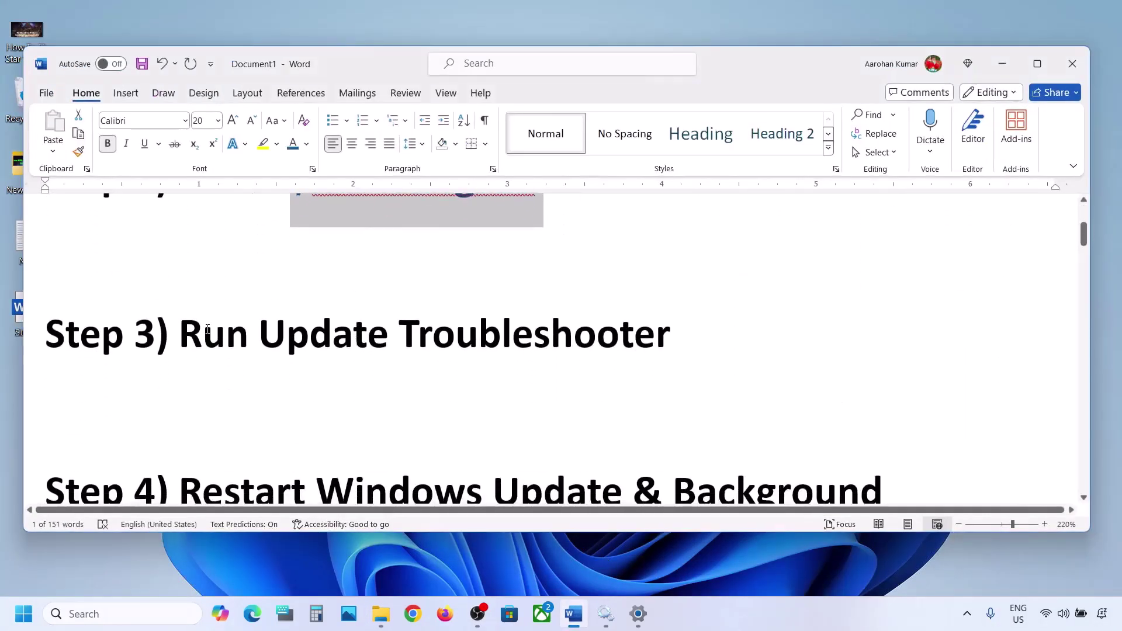
{"action": "left_click_drag", "start_coordinate": [206, 329], "coordinate": [670, 336]}
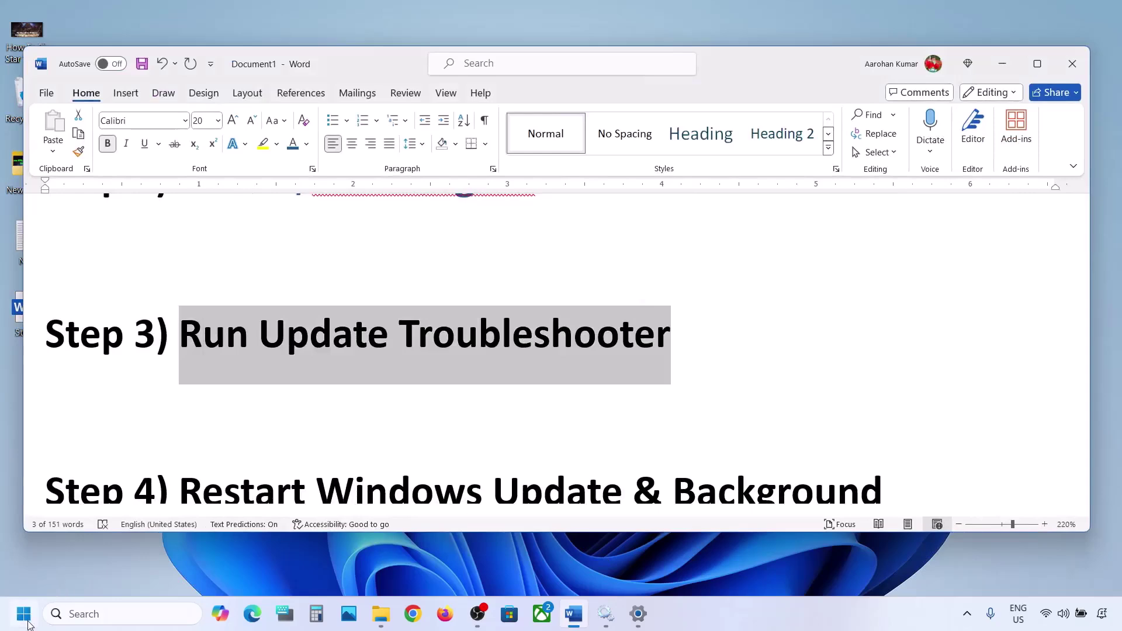
{"action": "left_click", "coordinate": [24, 613]}
{"action": "left_click", "coordinate": [348, 249]}
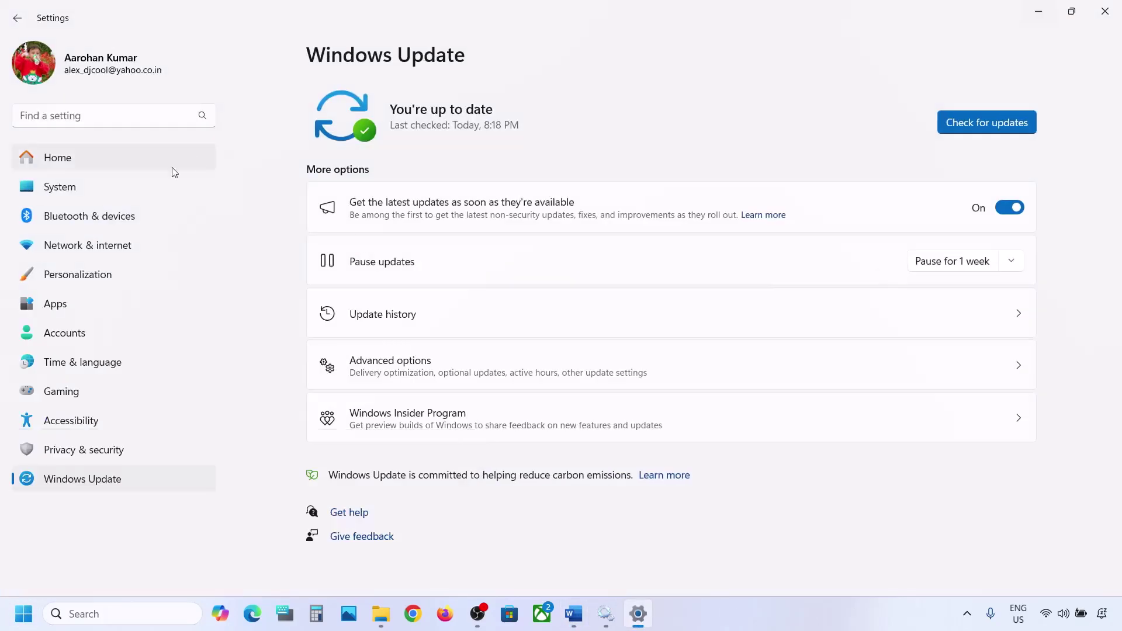
{"action": "left_click", "coordinate": [103, 188]}
Run the Windows Update troubleshooter from Troubleshoot > Other troubleshooters
{"action": "scroll", "coordinate": [422, 281], "scroll_direction": "down", "scroll_amount": 5}
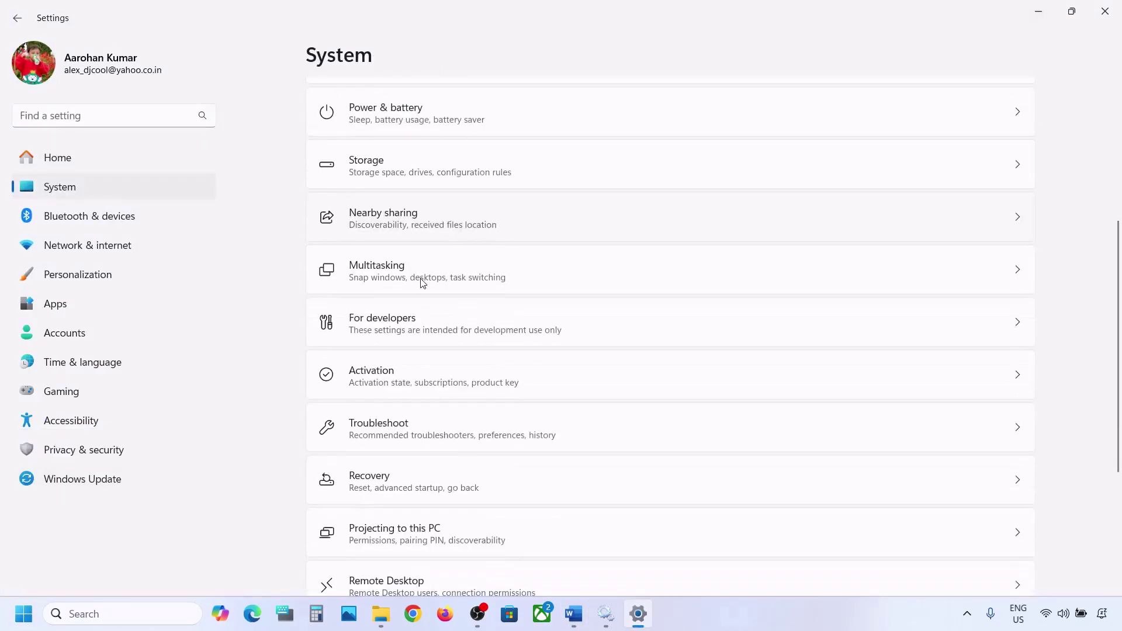
{"action": "left_click", "coordinate": [392, 425]}
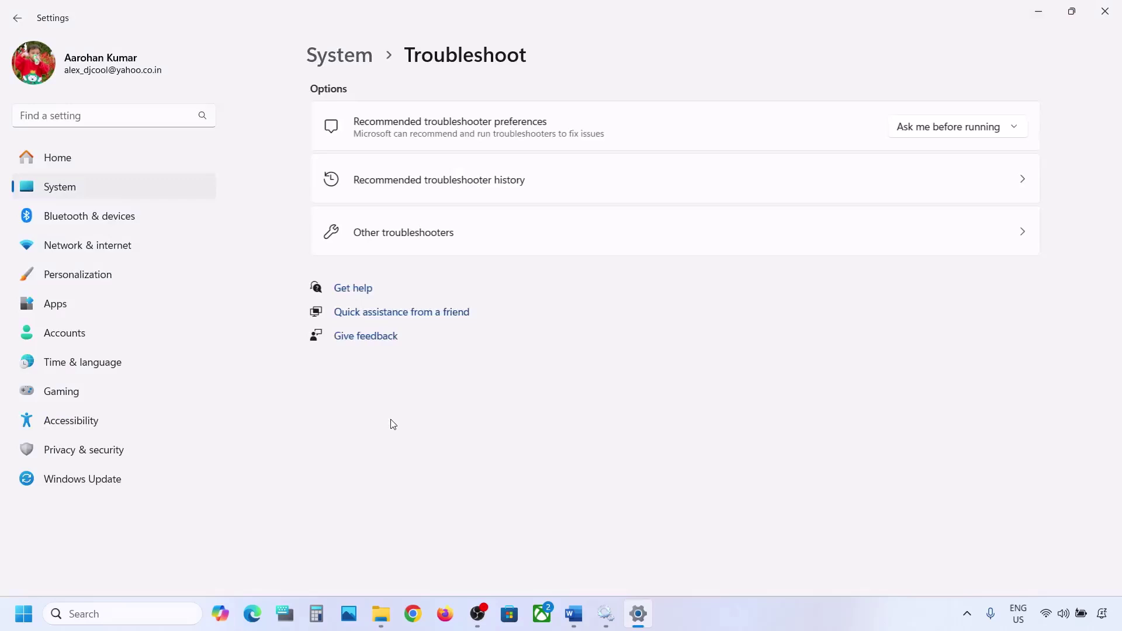
{"action": "left_click", "coordinate": [400, 246]}
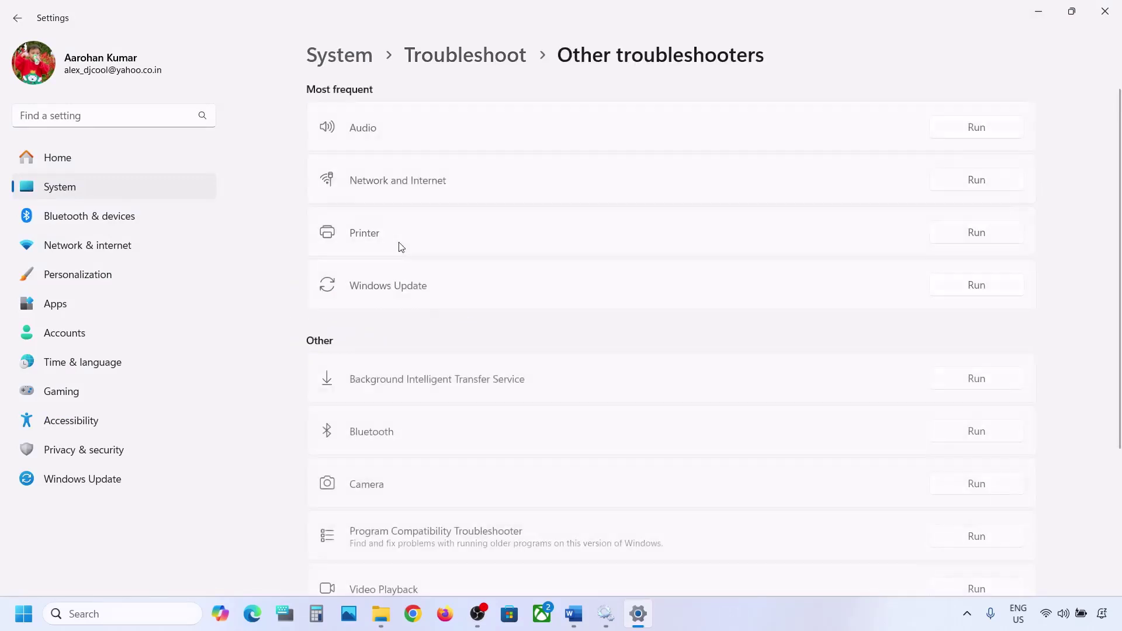
{"action": "scroll", "coordinate": [380, 253], "scroll_direction": "down", "scroll_amount": 1}
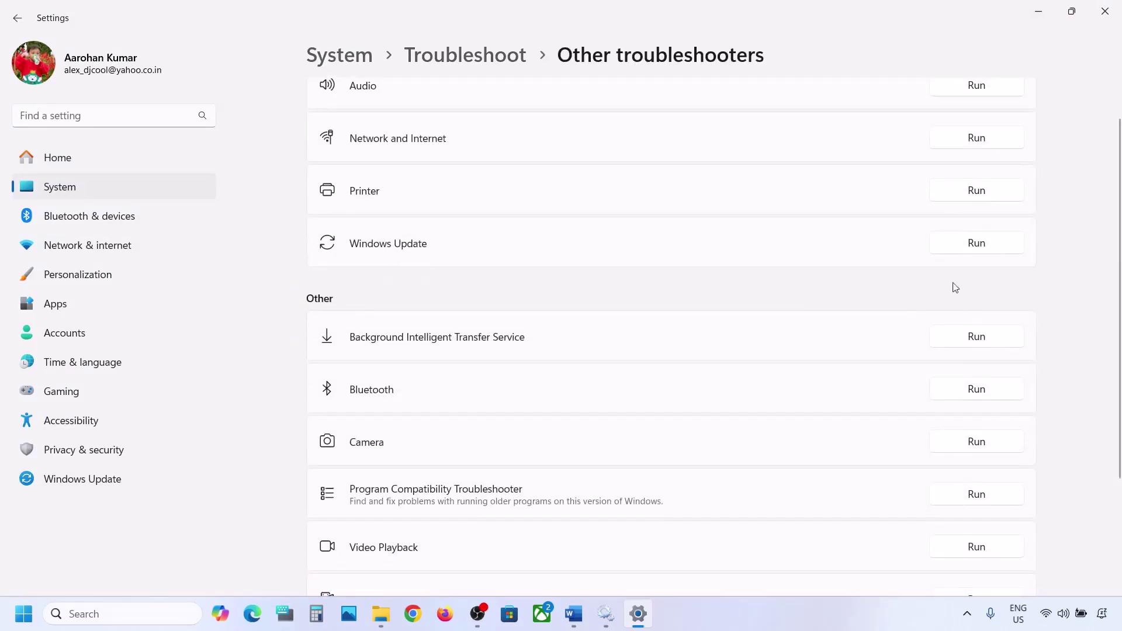
{"action": "left_click", "coordinate": [978, 251]}
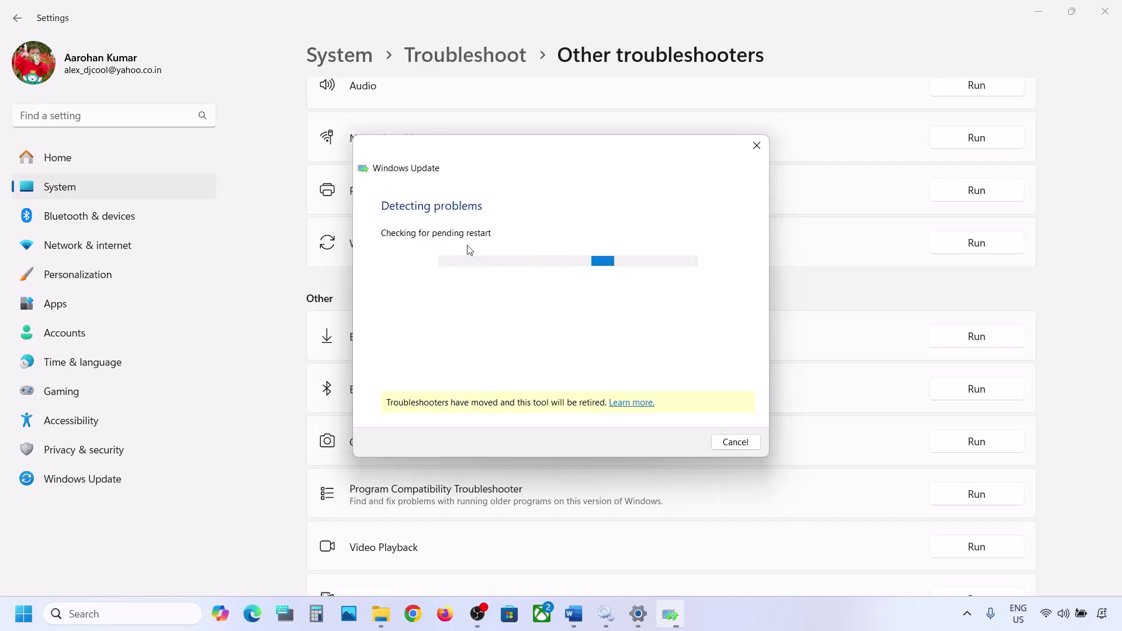
Scroll to the next step in Word and open Services by searching 'services'
{"action": "left_click", "coordinate": [573, 613]}
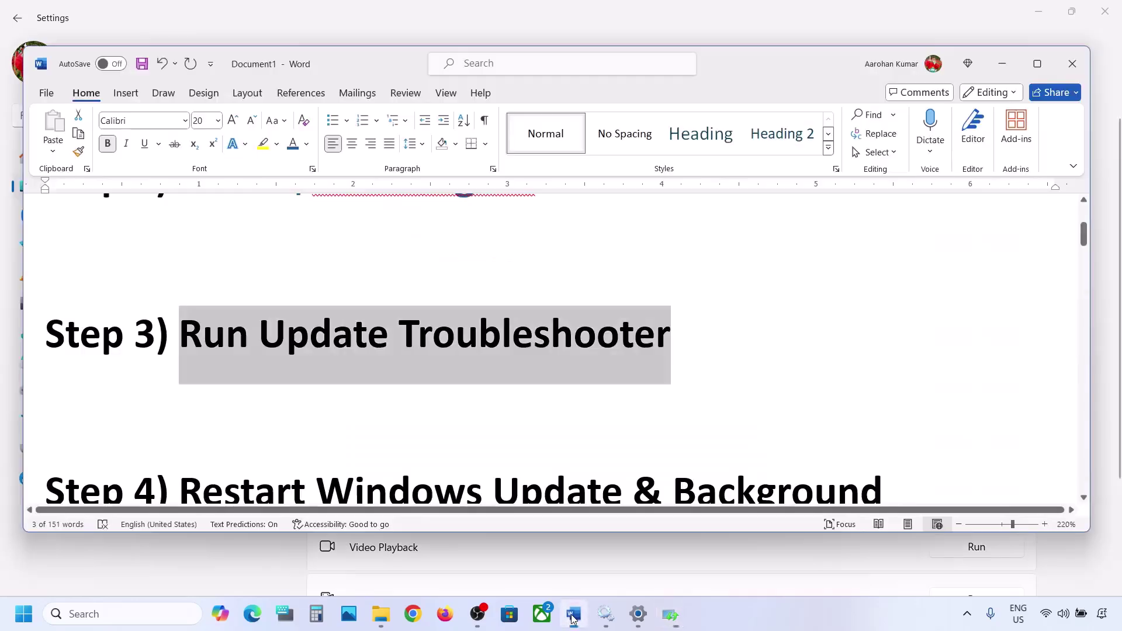
{"action": "scroll", "coordinate": [402, 377], "scroll_direction": "down", "scroll_amount": 3}
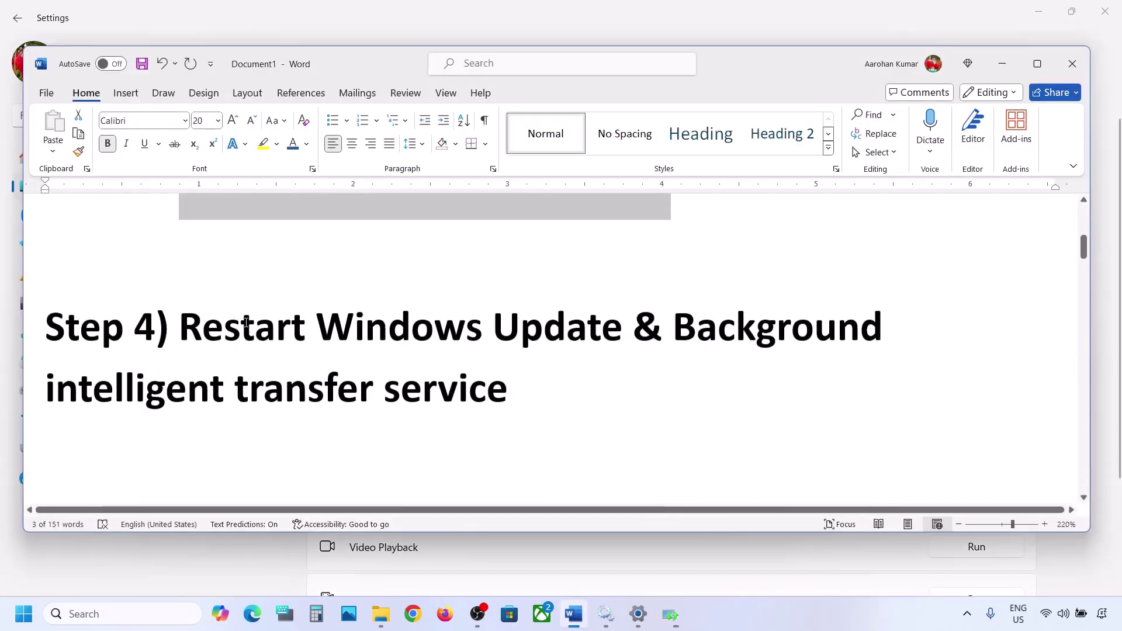
{"action": "left_click_drag", "start_coordinate": [180, 327], "coordinate": [193, 533]}
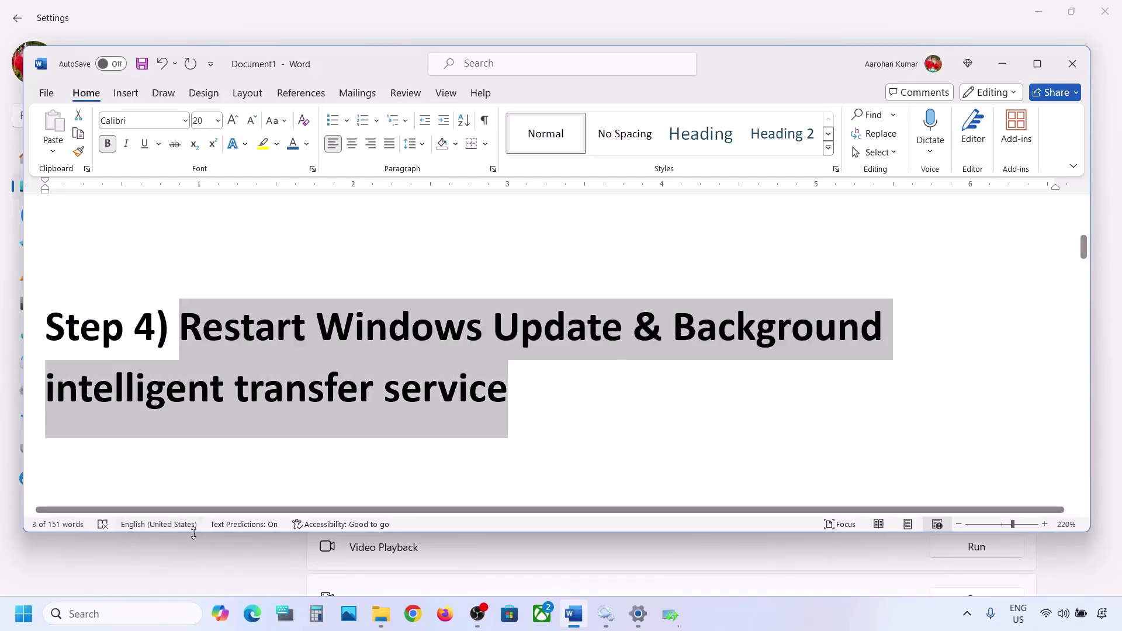
{"action": "left_click", "coordinate": [97, 613]}
{"action": "type", "text": "services"}
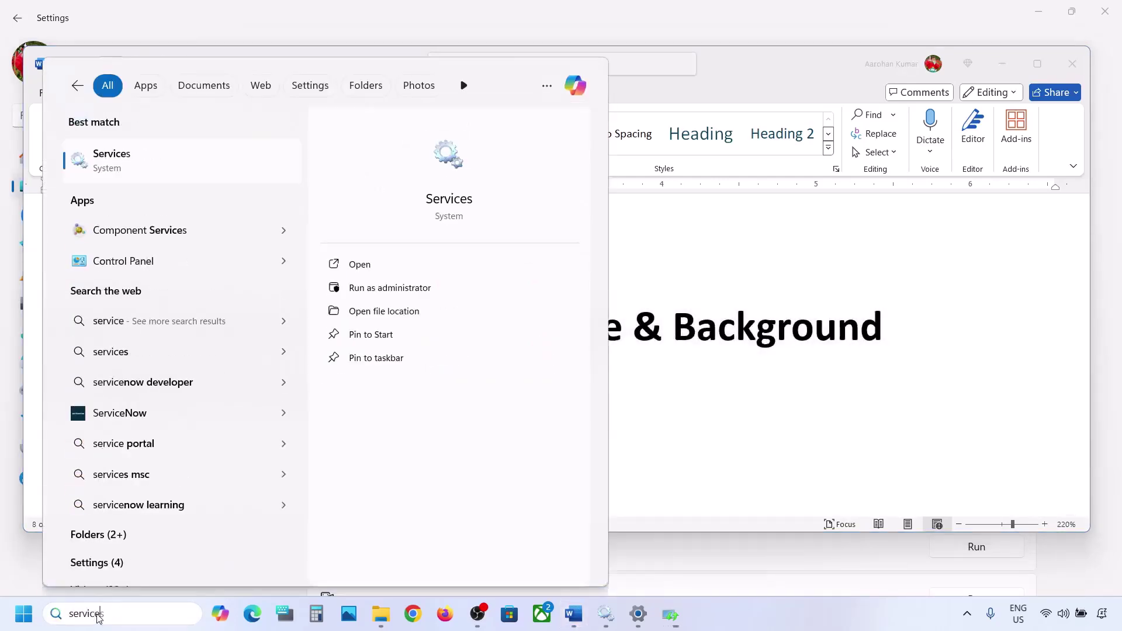
{"action": "key", "text": "Return"}
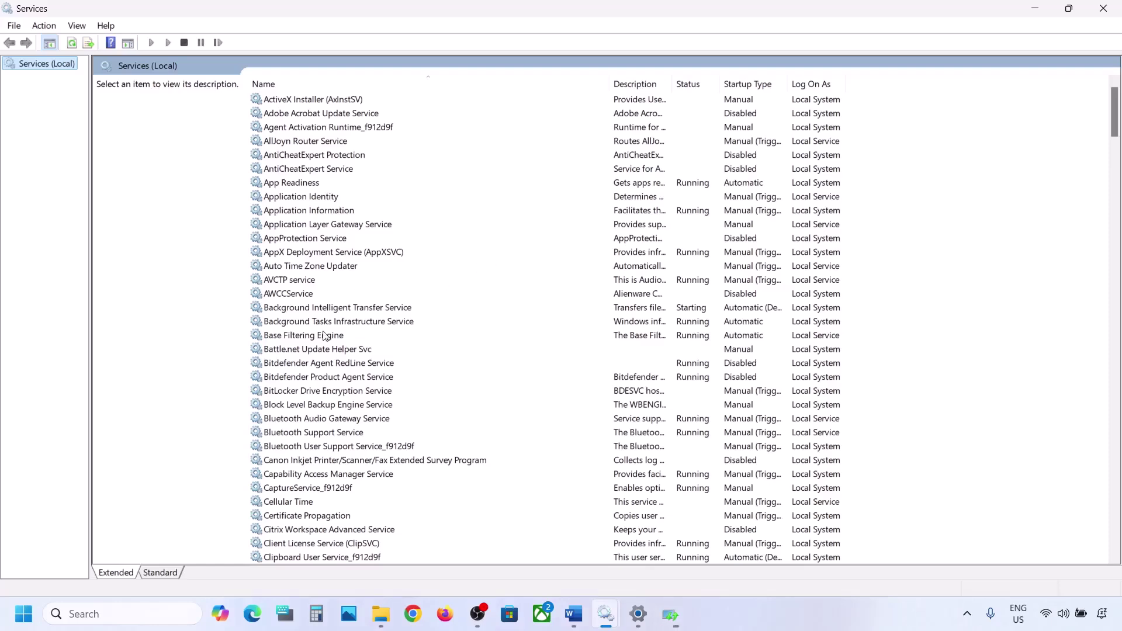
Set the Windows Update service's startup type to Automatic and apply it
{"action": "left_click", "coordinate": [325, 335]}
{"action": "key", "text": "w"}
{"action": "scroll", "coordinate": [367, 454], "scroll_direction": "down", "scroll_amount": 7}
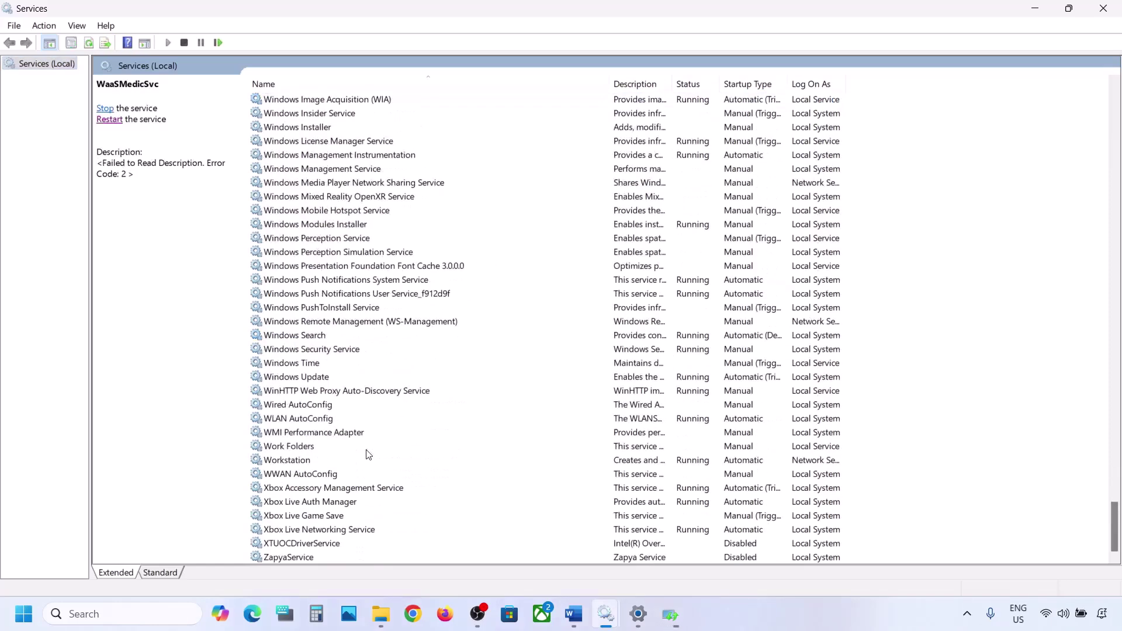
{"action": "left_click", "coordinate": [310, 380]}
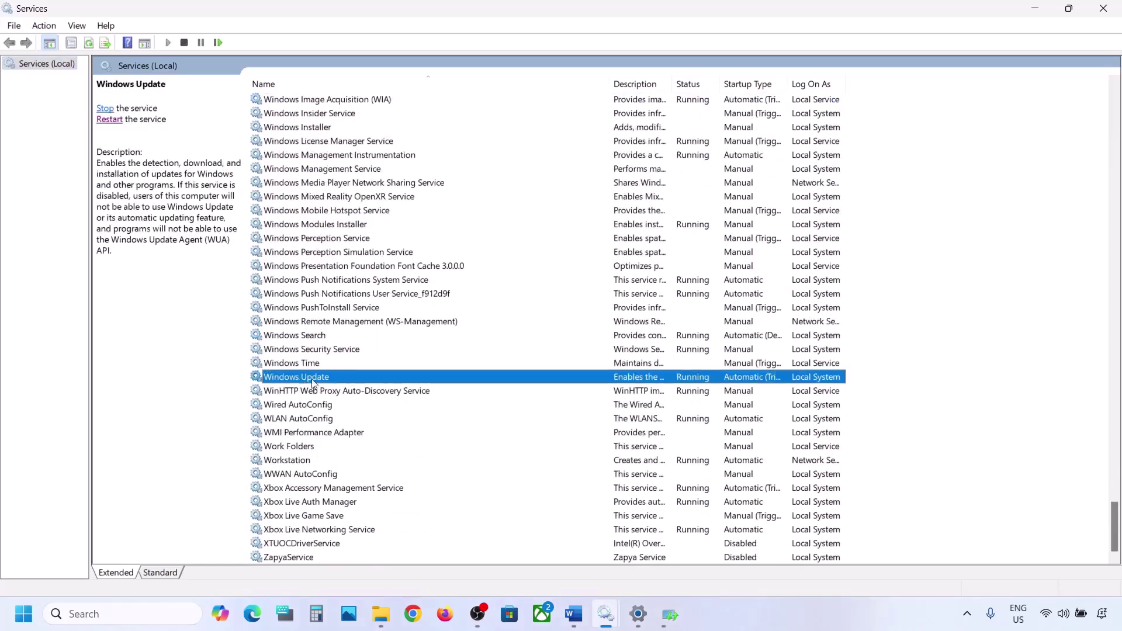
{"action": "double_click", "coordinate": [367, 380]}
{"action": "left_click", "coordinate": [545, 289]}
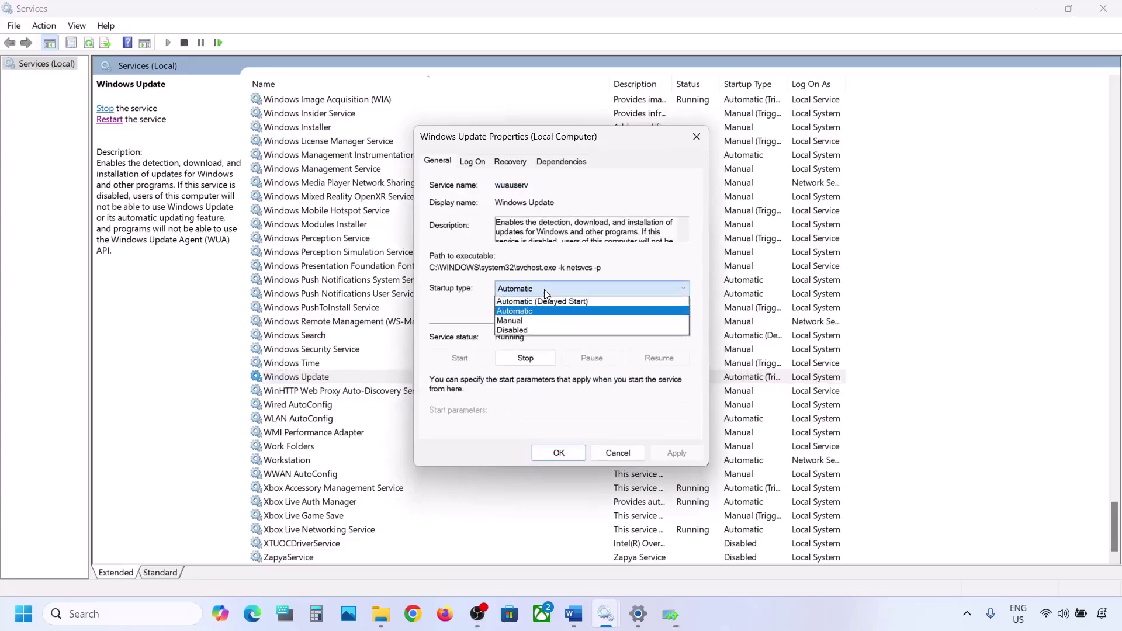
{"action": "left_click", "coordinate": [537, 311]}
{"action": "left_click", "coordinate": [673, 453]}
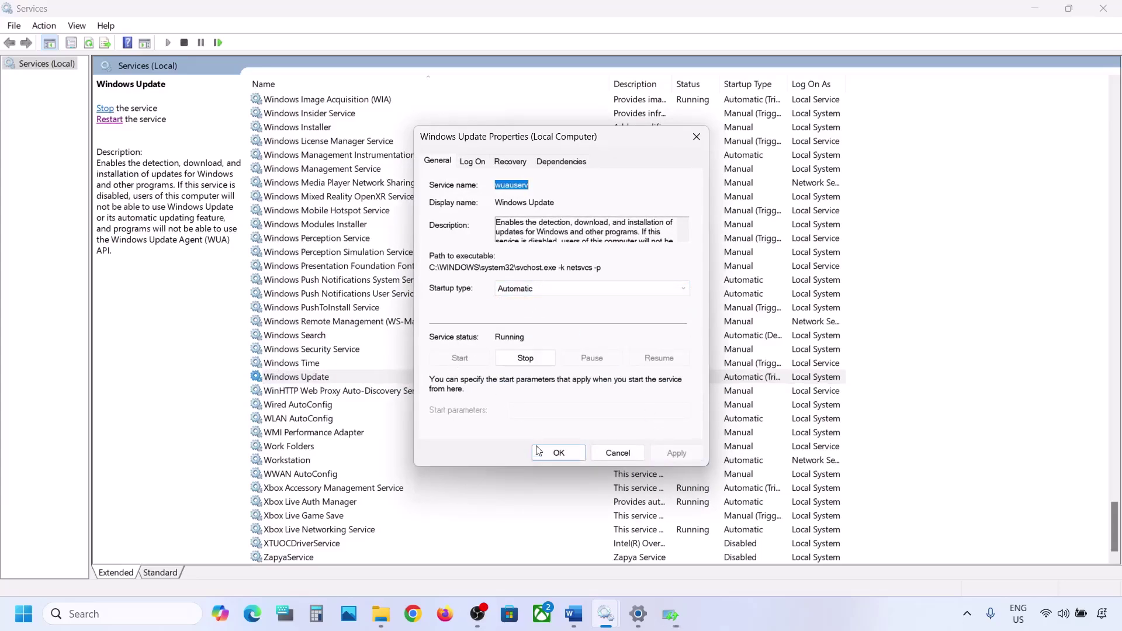
{"action": "left_click", "coordinate": [558, 453]}
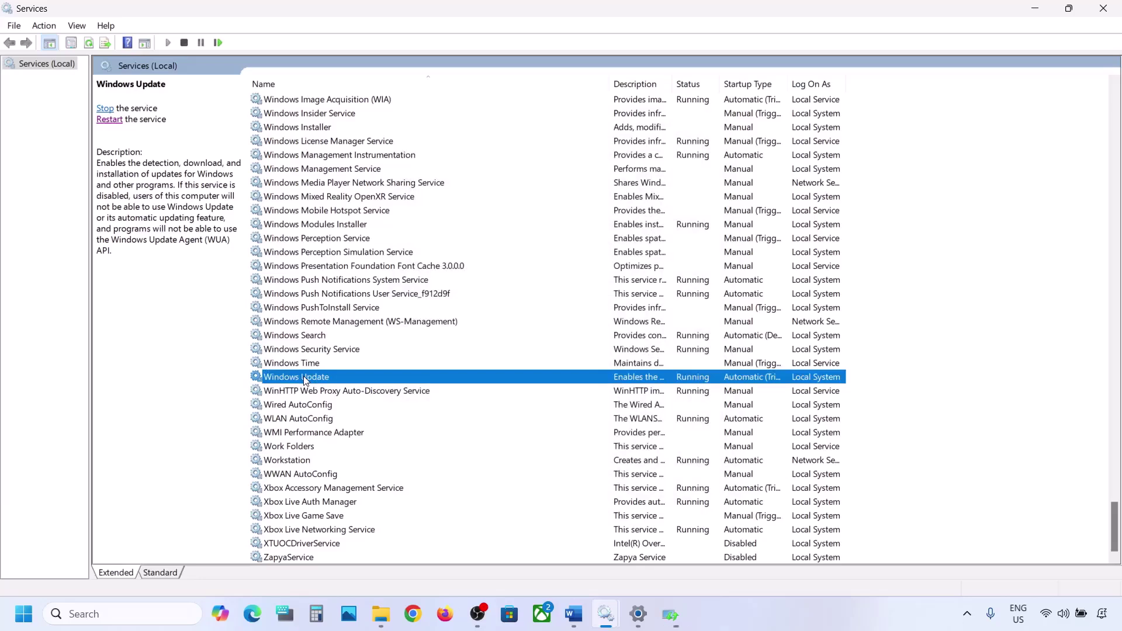
Restart the Windows Update service
{"action": "right_click", "coordinate": [304, 381]}
{"action": "left_click", "coordinate": [353, 451]}
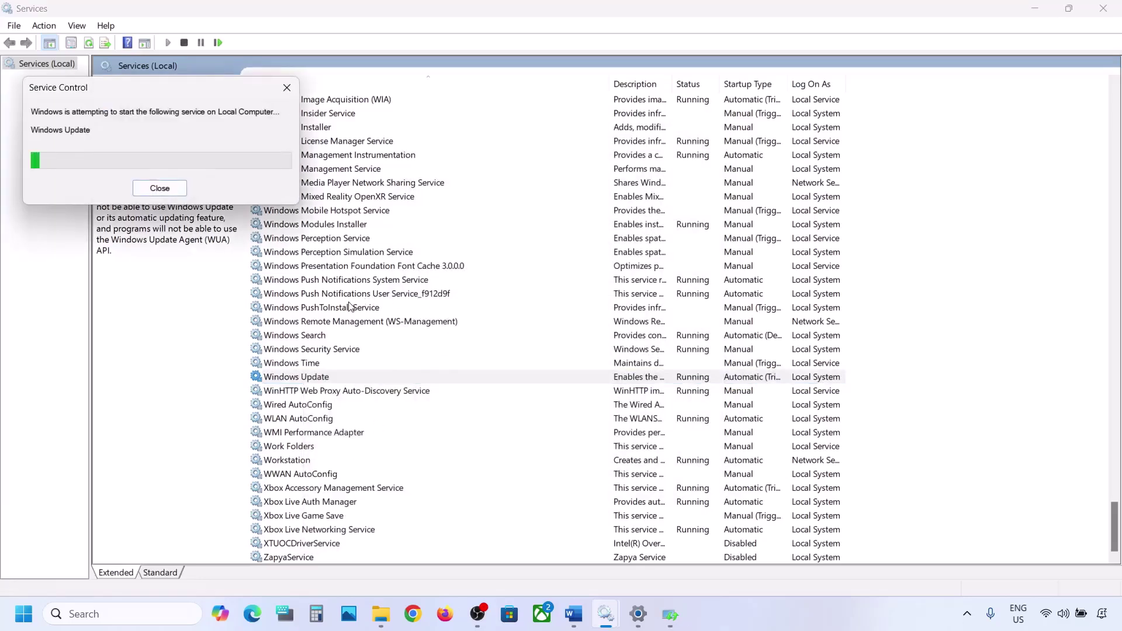
{"action": "left_click", "coordinate": [330, 293]}
Change the Background Intelligent Transfer Service startup type to Automatic and apply it
{"action": "key", "text": "Home"}
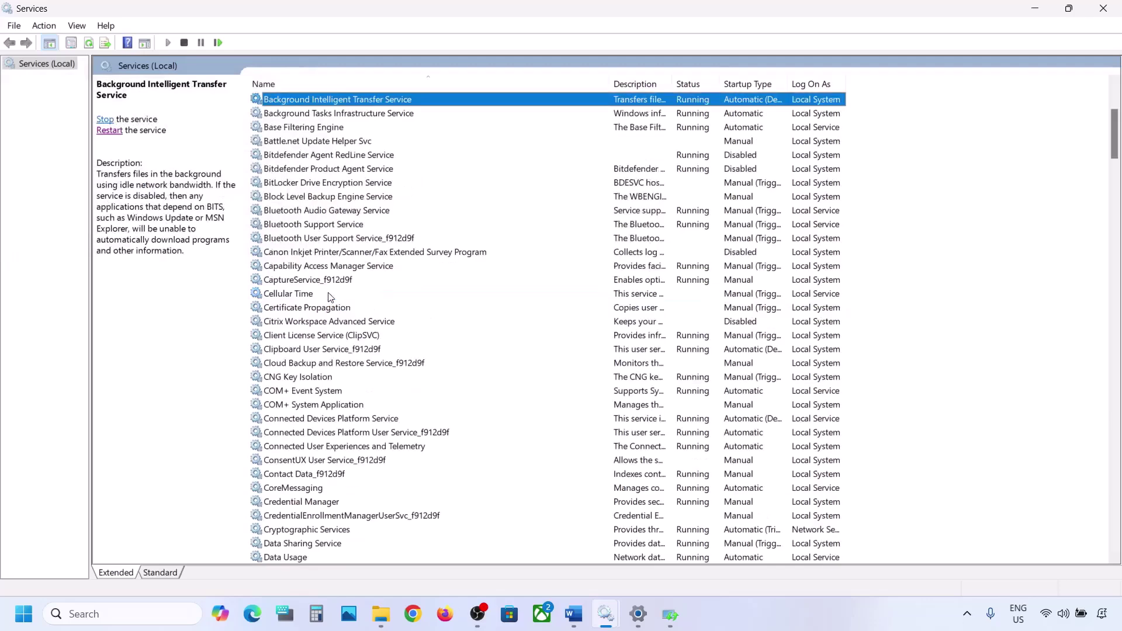
{"action": "scroll", "coordinate": [336, 259], "scroll_direction": "up", "scroll_amount": 3}
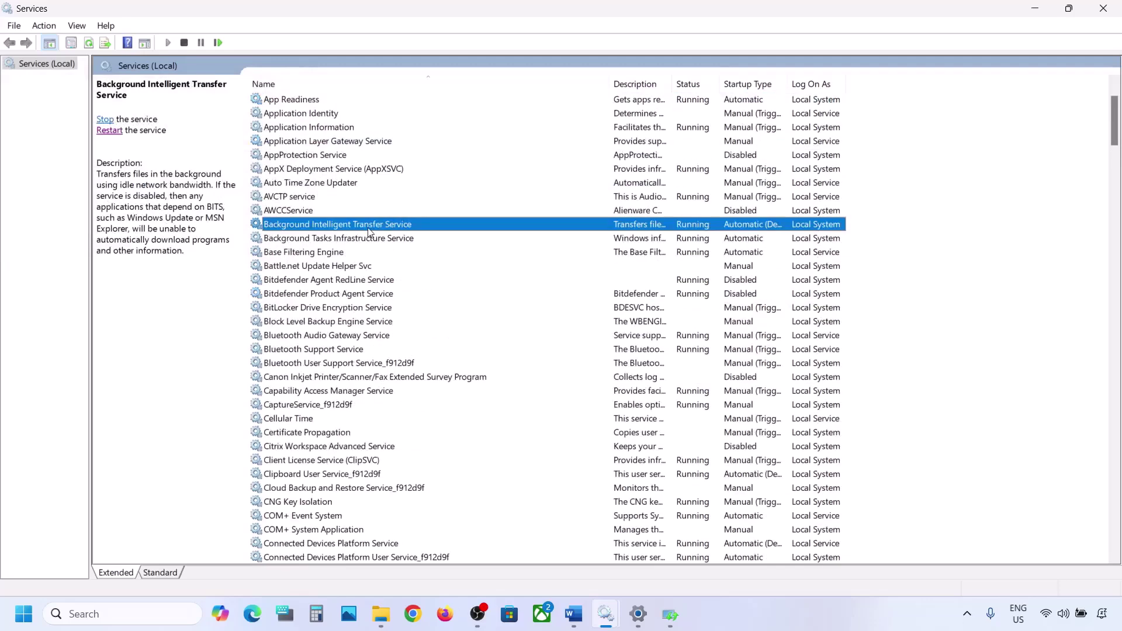
{"action": "double_click", "coordinate": [368, 228]}
{"action": "left_click", "coordinate": [516, 288]}
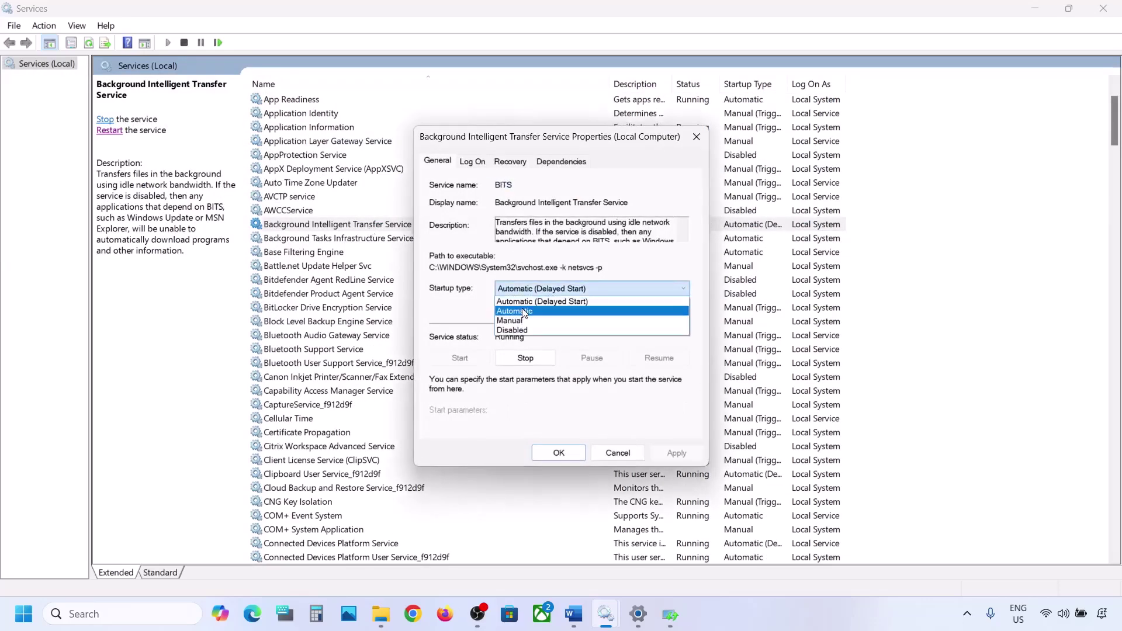
{"action": "left_click", "coordinate": [525, 310]}
{"action": "left_click", "coordinate": [667, 454]}
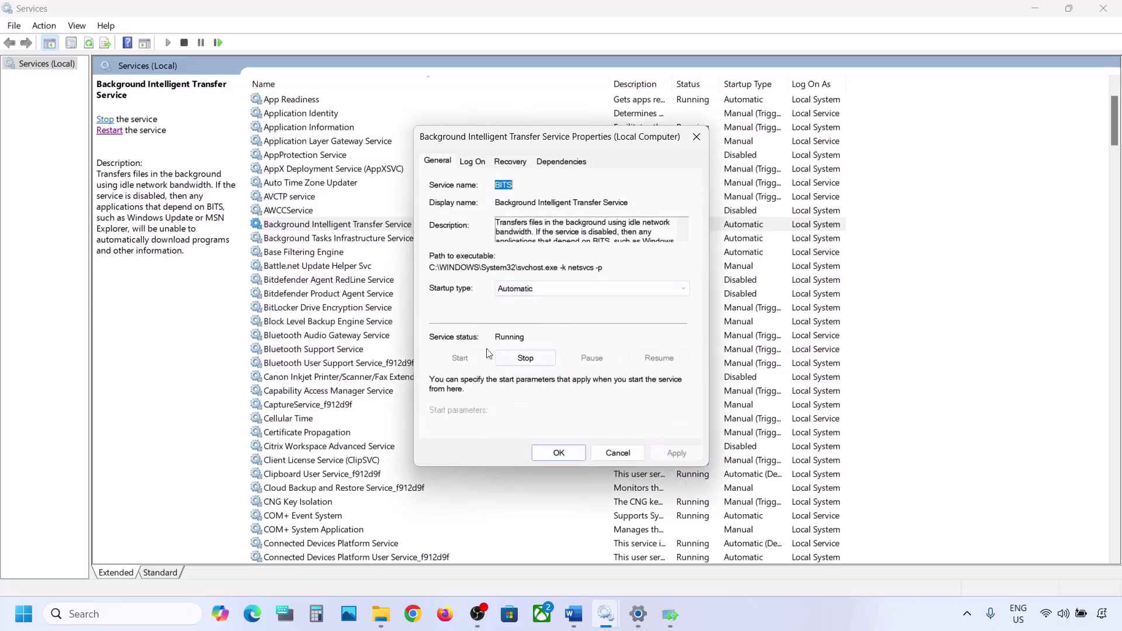
{"action": "left_click", "coordinate": [558, 453]}
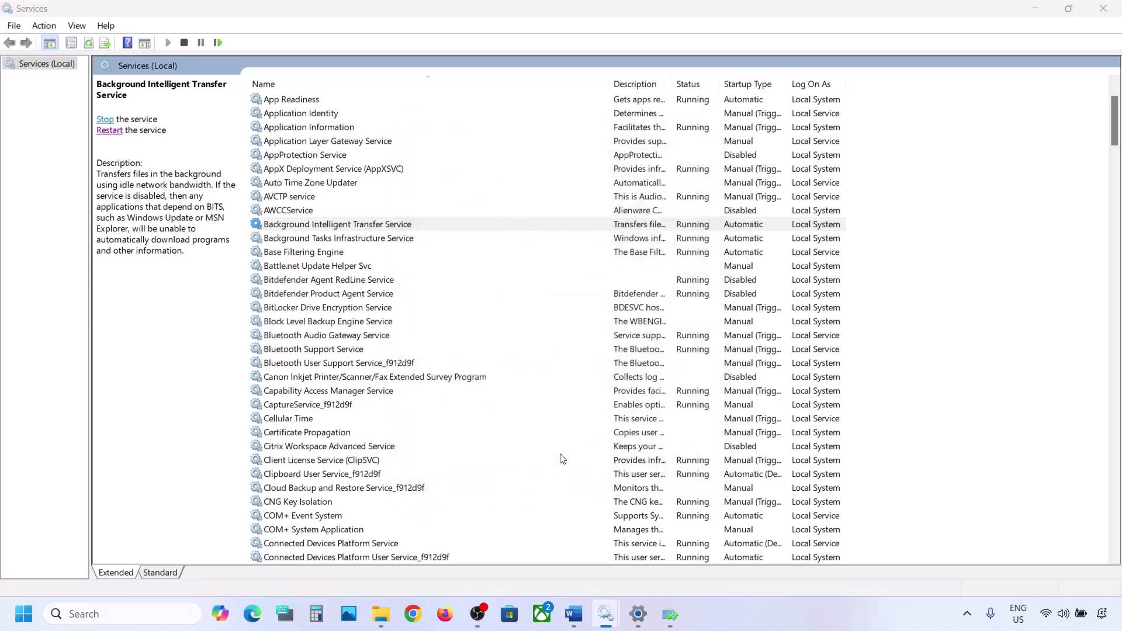
Restart BITS and return to the Word instructions document
{"action": "right_click", "coordinate": [346, 229]}
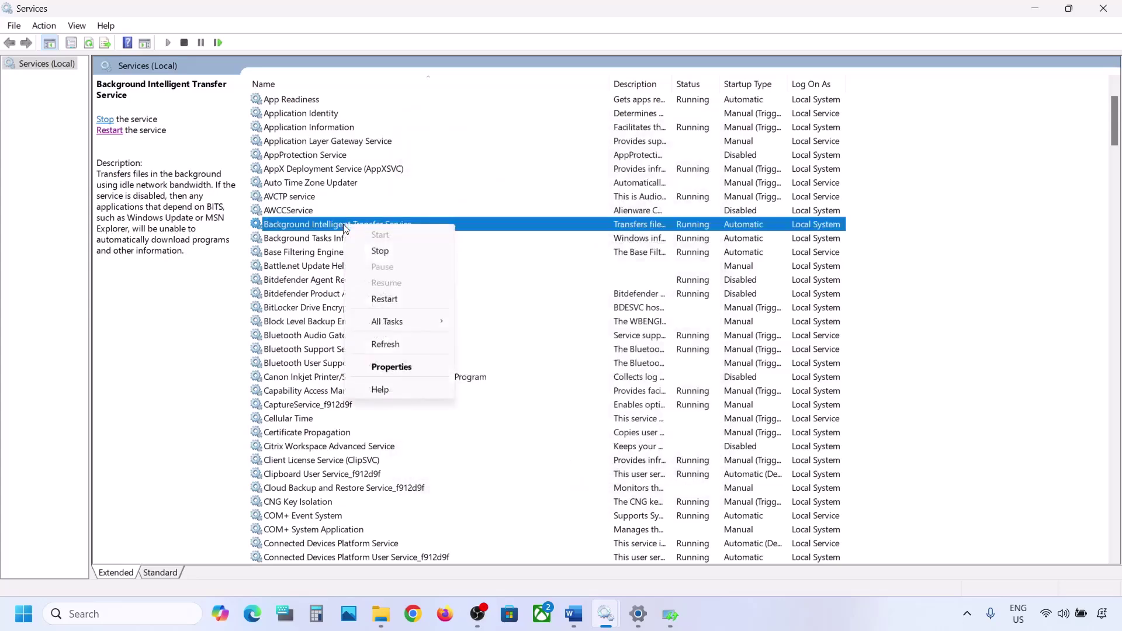
{"action": "left_click", "coordinate": [386, 299]}
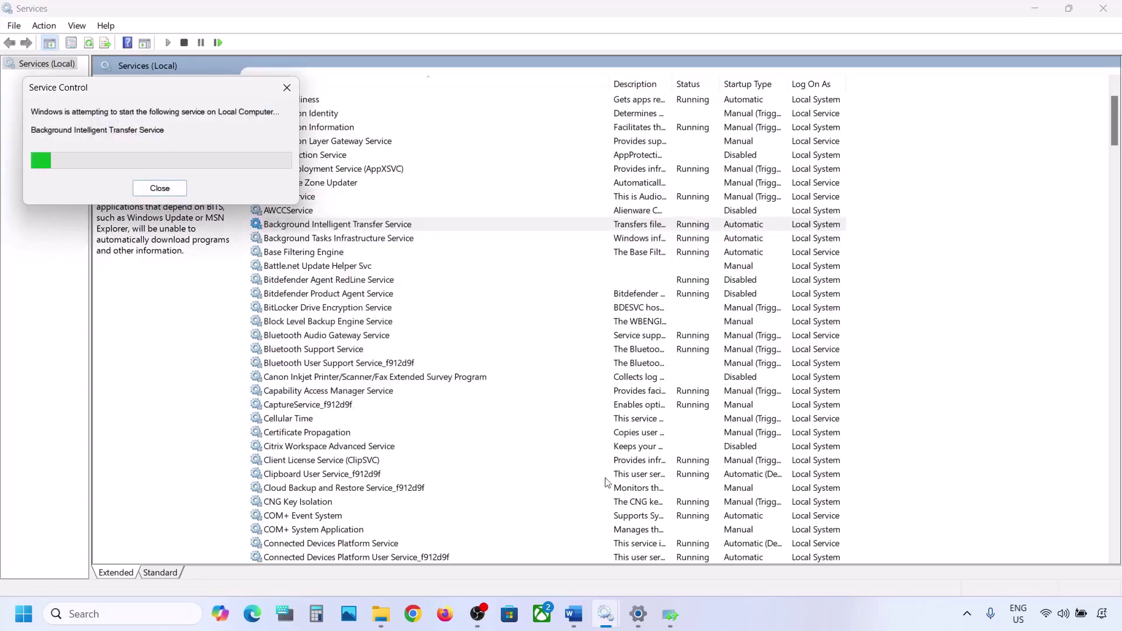
{"action": "mouse_move", "coordinate": [577, 618]}
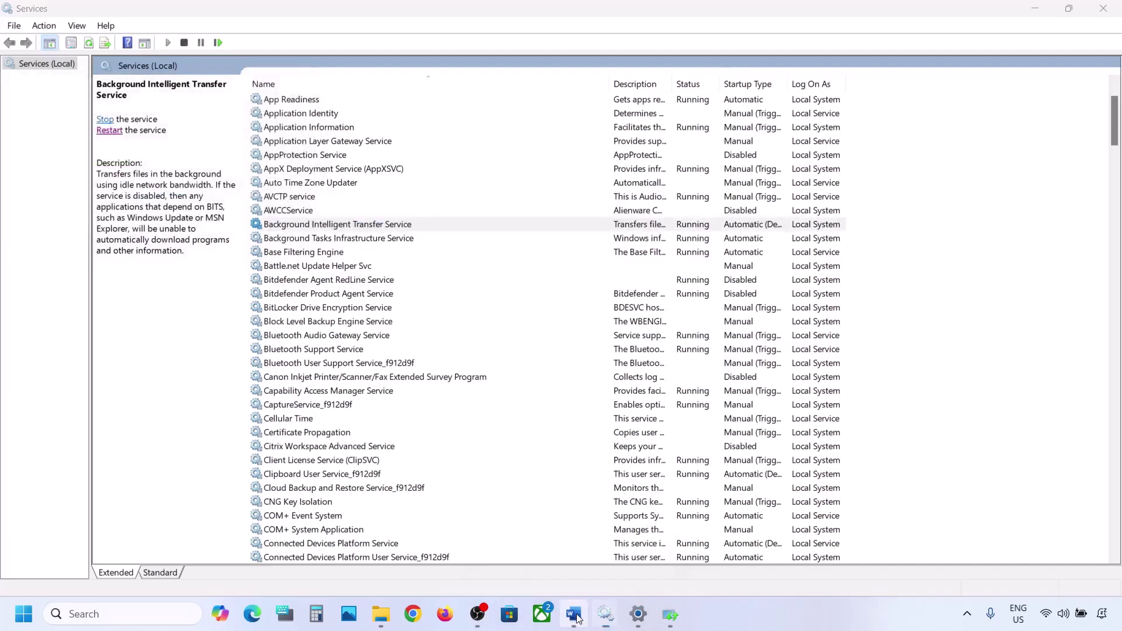
{"action": "left_click", "coordinate": [577, 618]}
Copy the Microsoft download link from Word and open it in Chrome
{"action": "scroll", "coordinate": [538, 420], "scroll_direction": "down", "scroll_amount": 5}
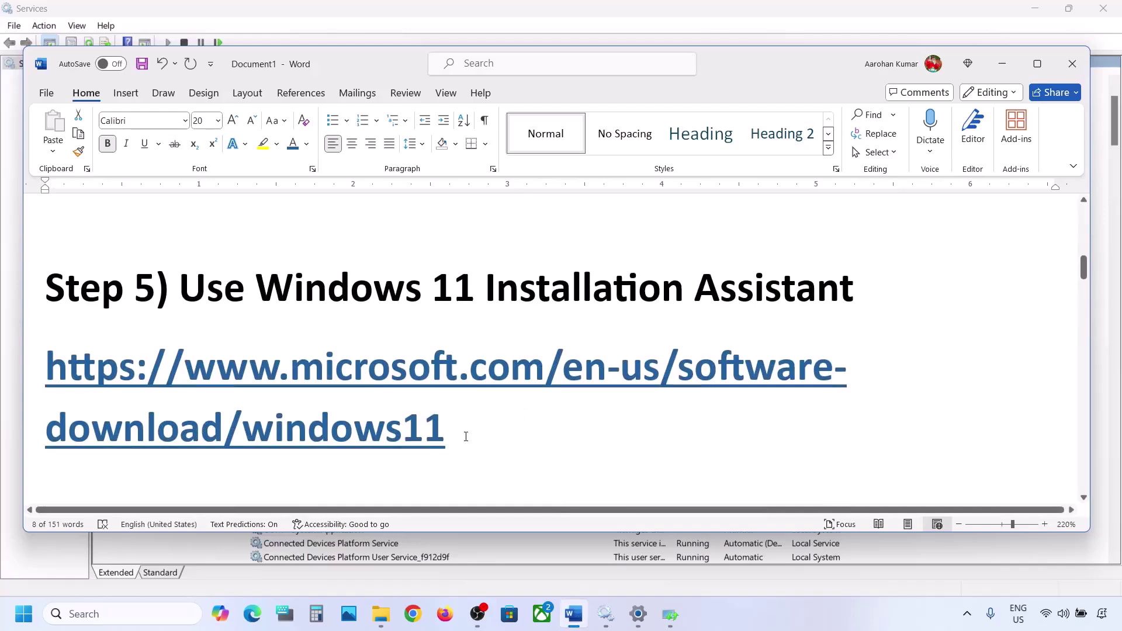
{"action": "left_click_drag", "start_coordinate": [465, 436], "coordinate": [46, 373]}
{"action": "right_click", "coordinate": [46, 373]}
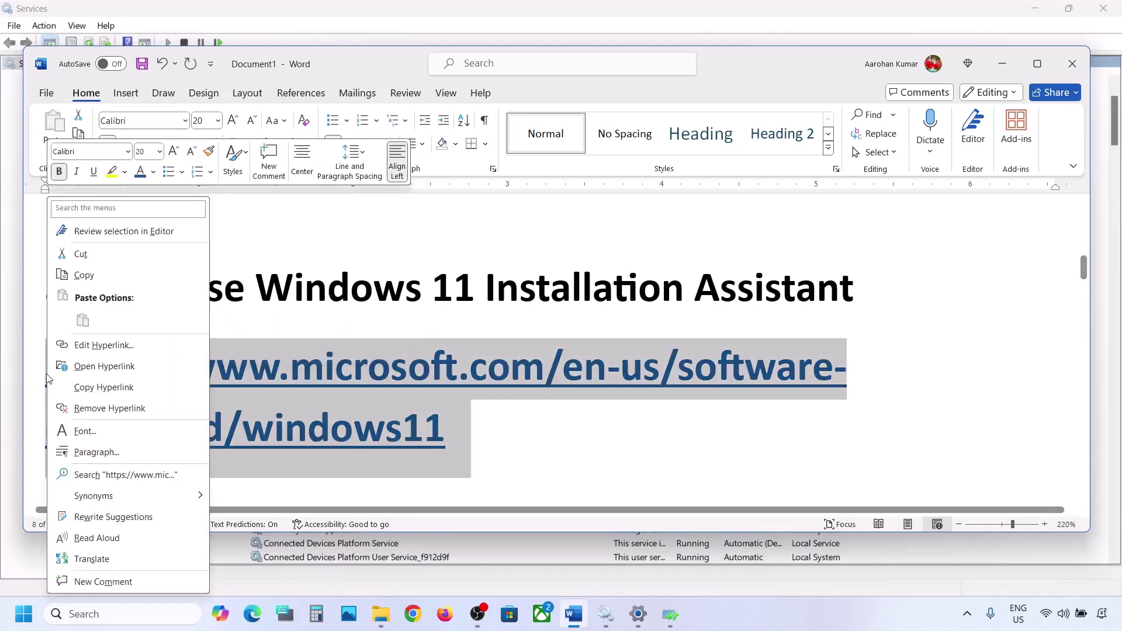
{"action": "left_click", "coordinate": [108, 275]}
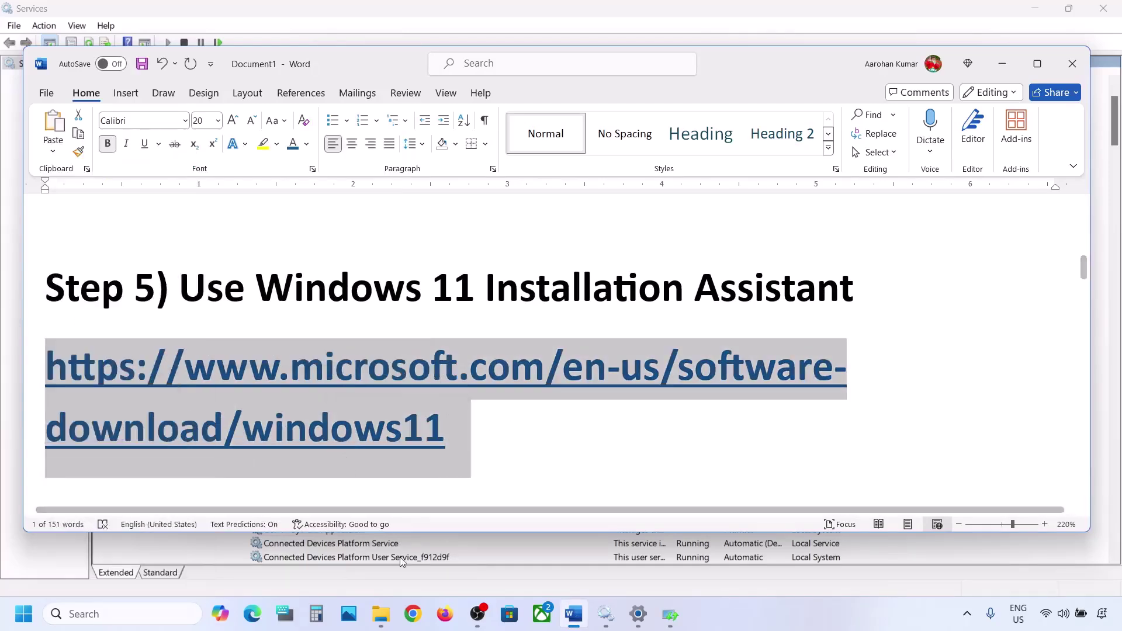
{"action": "left_click", "coordinate": [413, 614]}
{"action": "key", "text": "ctrl+v"}
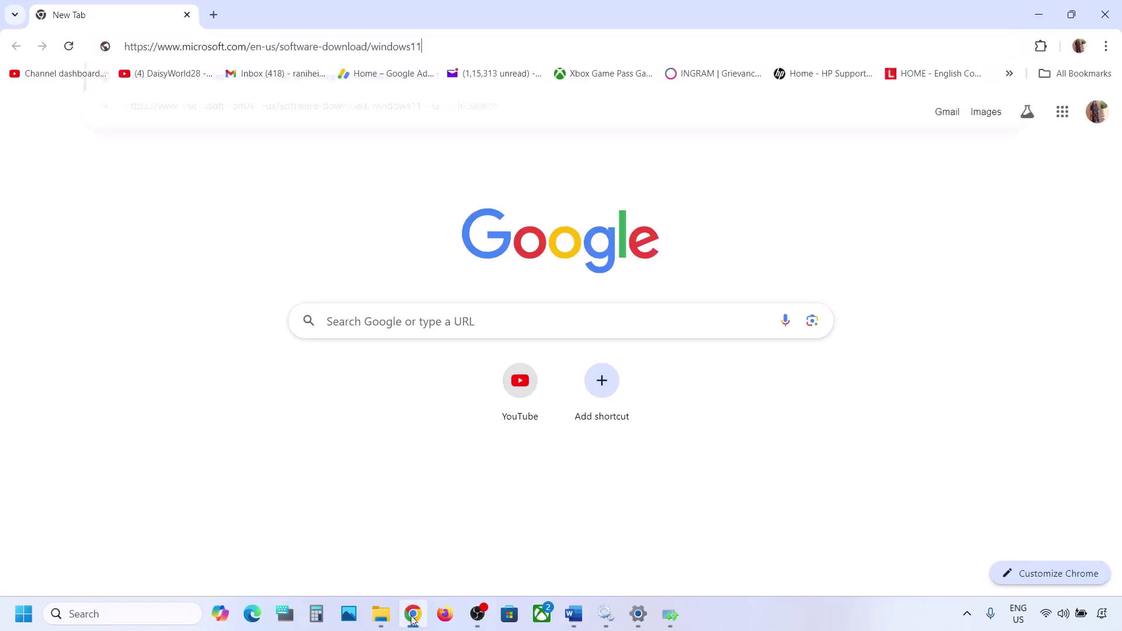
{"action": "key", "text": "Return"}
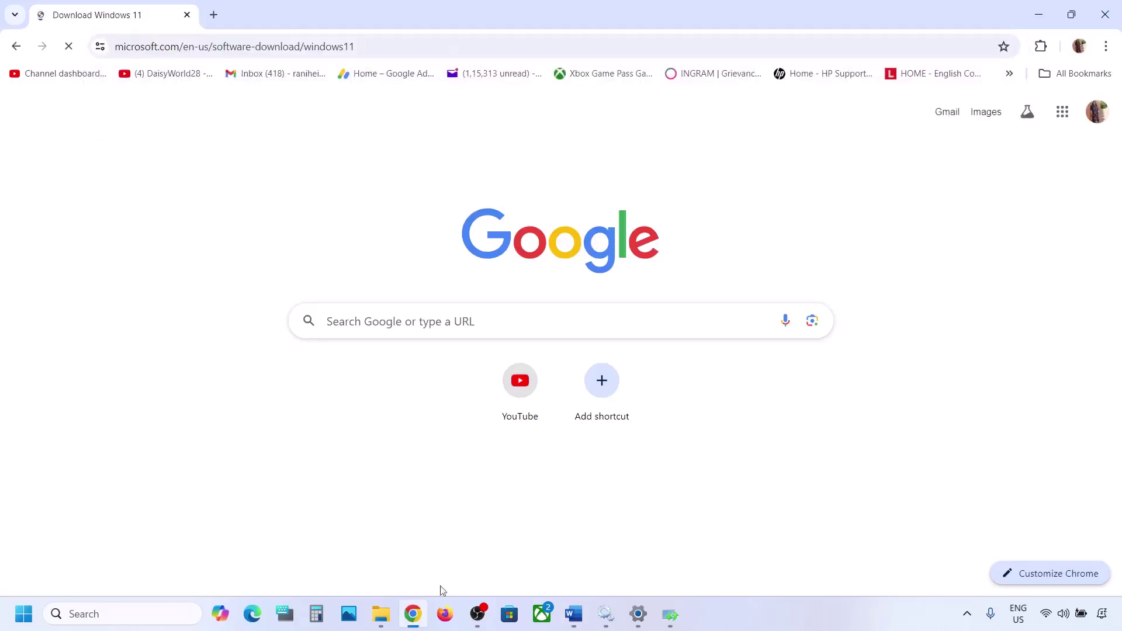
Download and launch the Windows 11 Installation Assistant, then minimize it
{"action": "scroll", "coordinate": [462, 380], "scroll_direction": "down", "scroll_amount": 1}
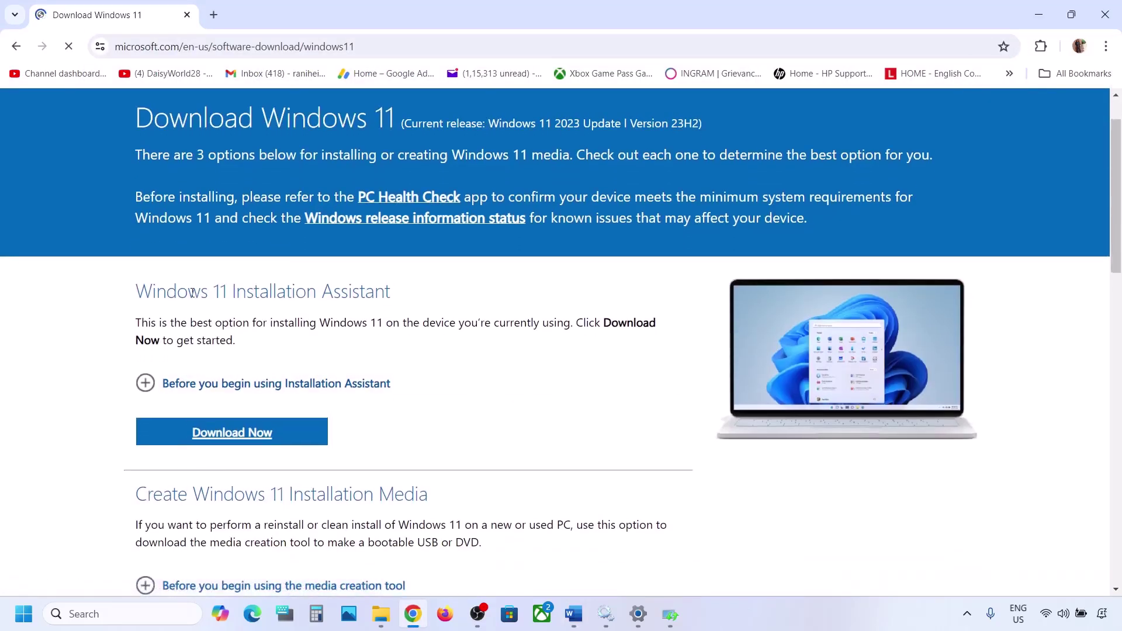
{"action": "left_click", "coordinate": [239, 432]}
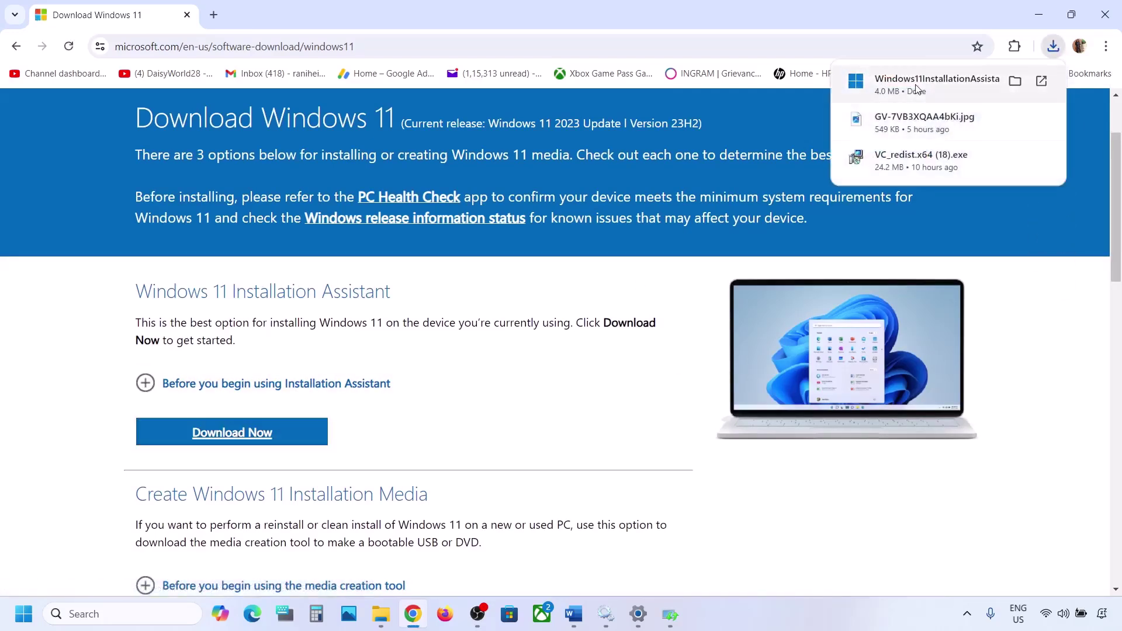
{"action": "left_click", "coordinate": [920, 88]}
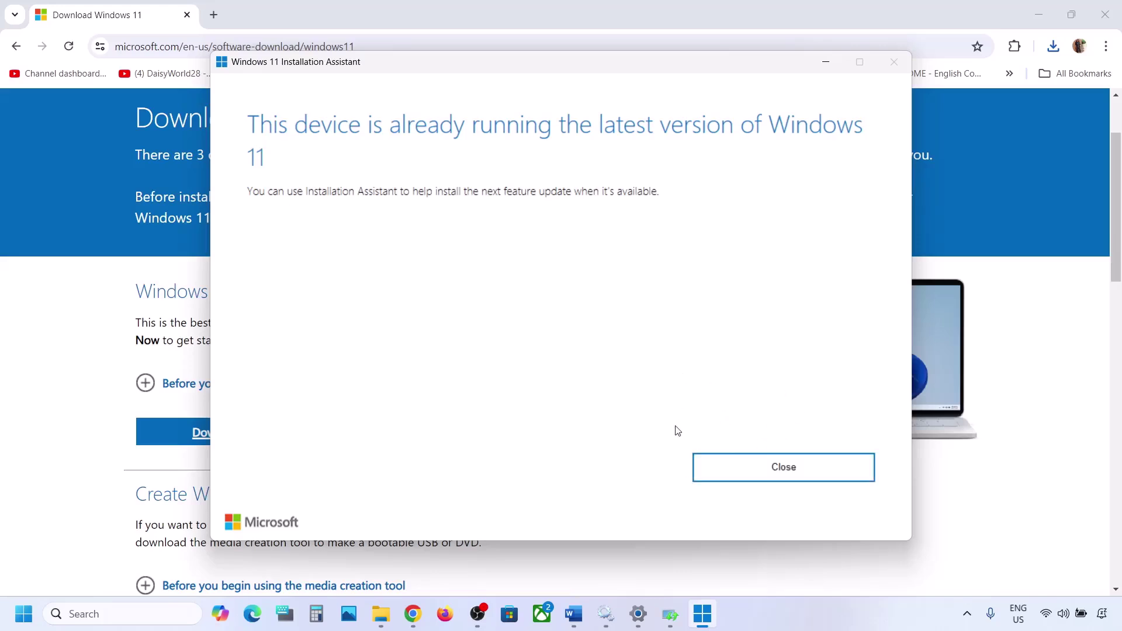
{"action": "left_click", "coordinate": [832, 64]}
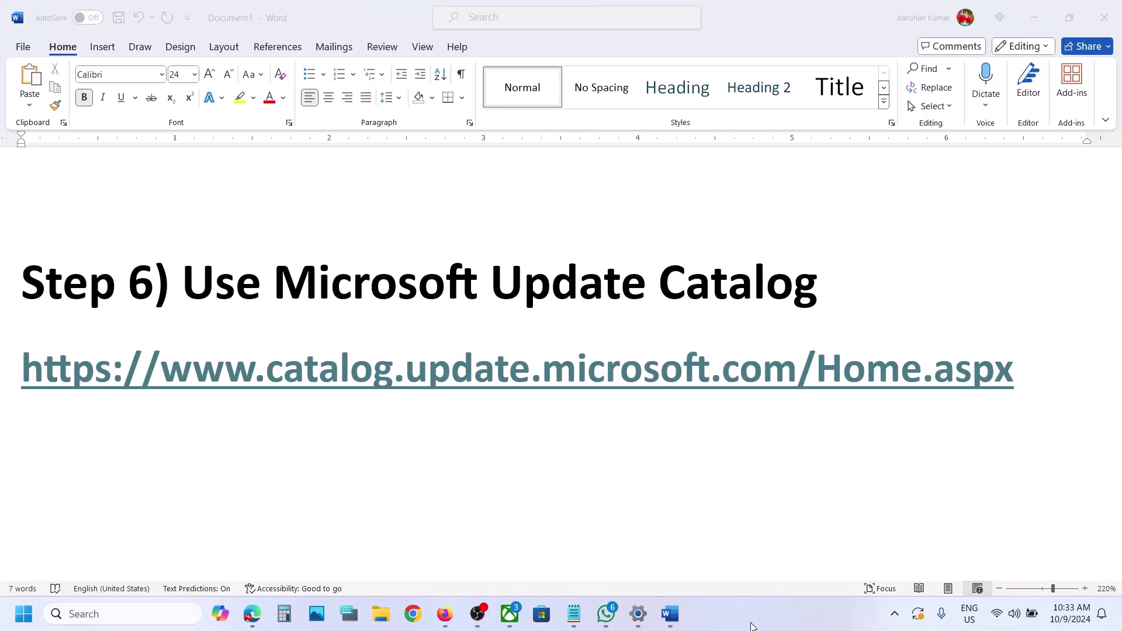
Select the Microsoft Update Catalog link under Step 6 and switch to Chrome's new tab
{"action": "triple_click", "coordinate": [1025, 371]}
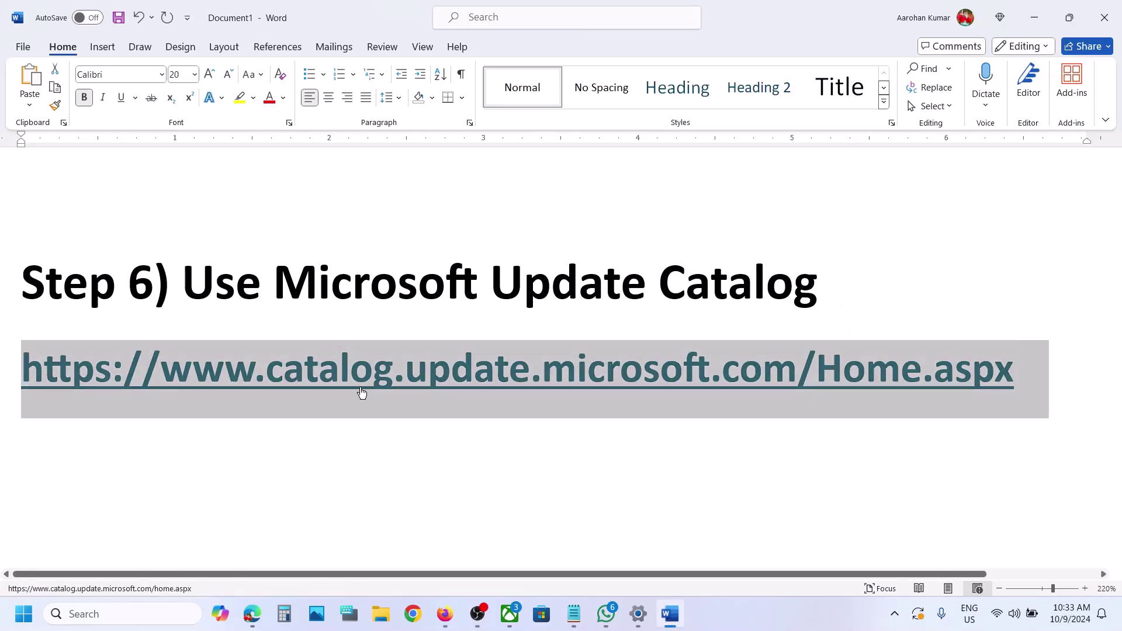
{"action": "left_click", "coordinate": [413, 614]}
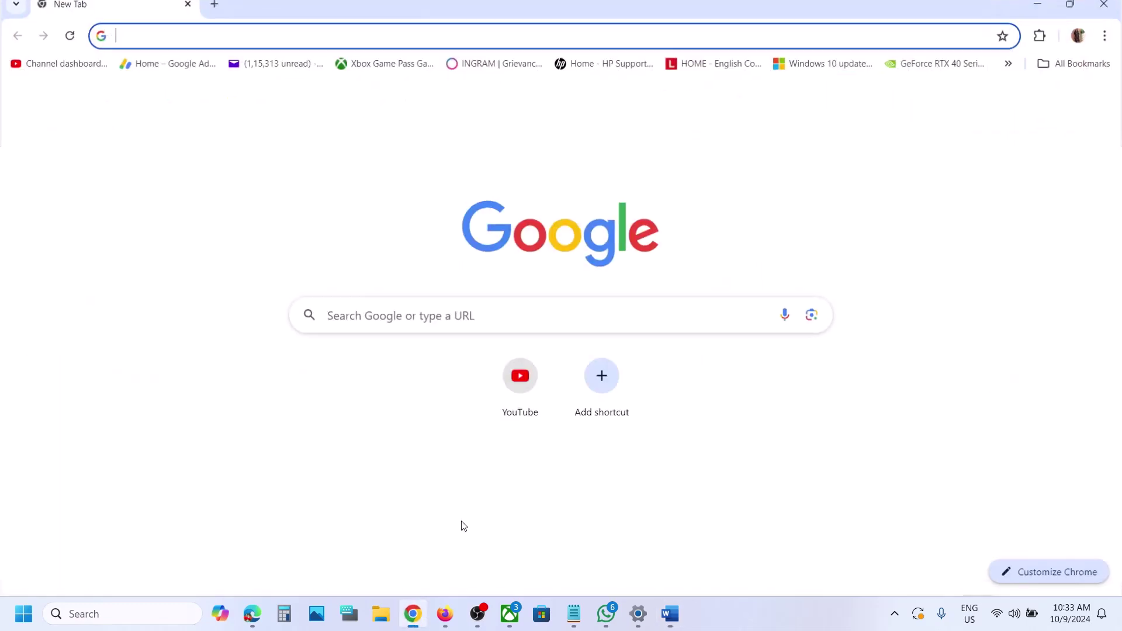
Load the Update Catalog and search it for KB5044284 copied from Windows Update settings
{"action": "key", "text": "ctrl+v"}
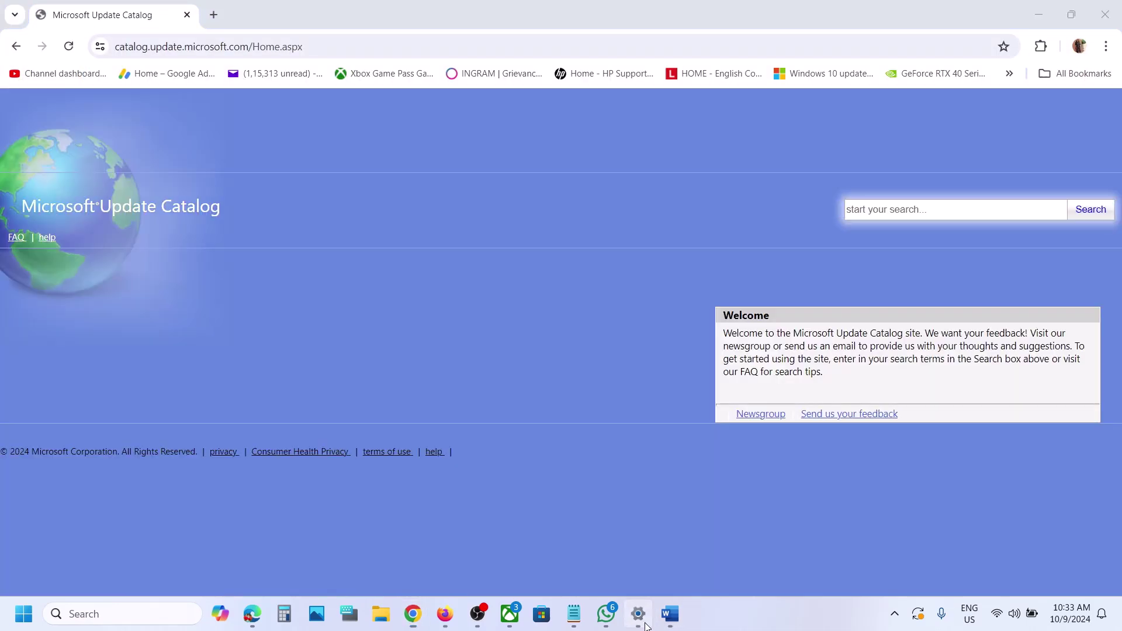
{"action": "left_click", "coordinate": [638, 613]}
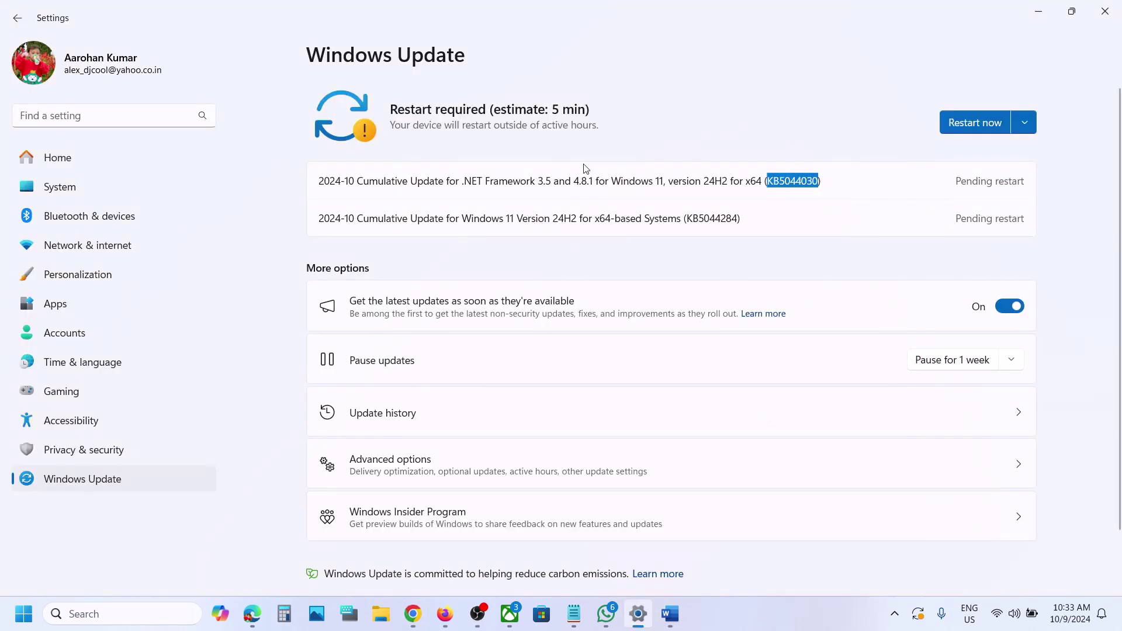
{"action": "double_click", "coordinate": [720, 219]}
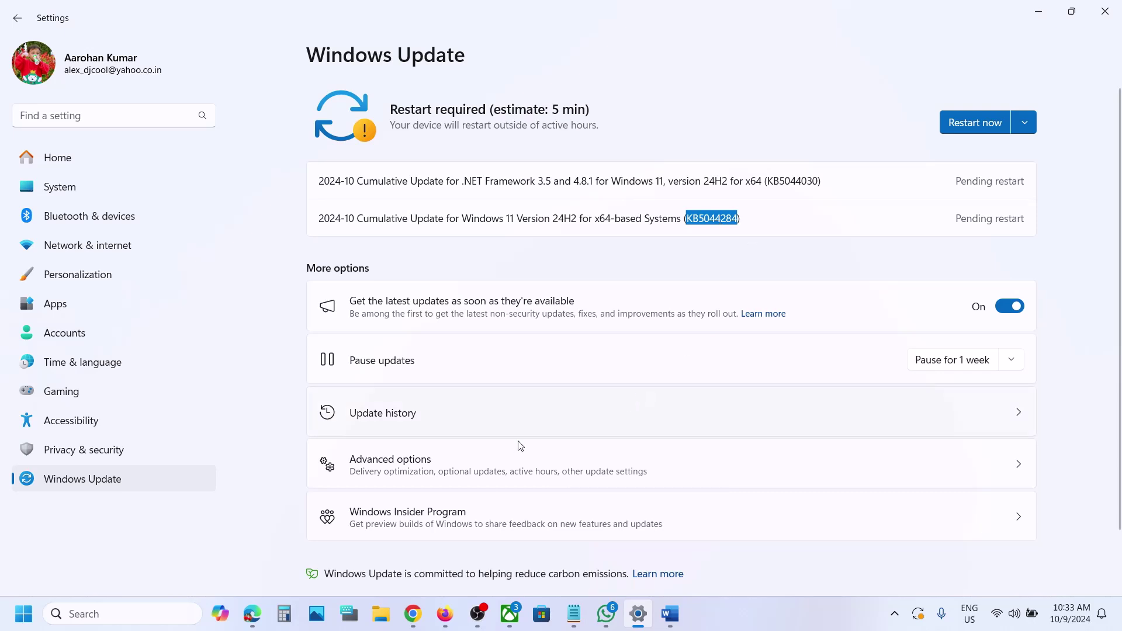
{"action": "left_click", "coordinate": [415, 612]}
{"action": "key", "text": "ctrl+v"}
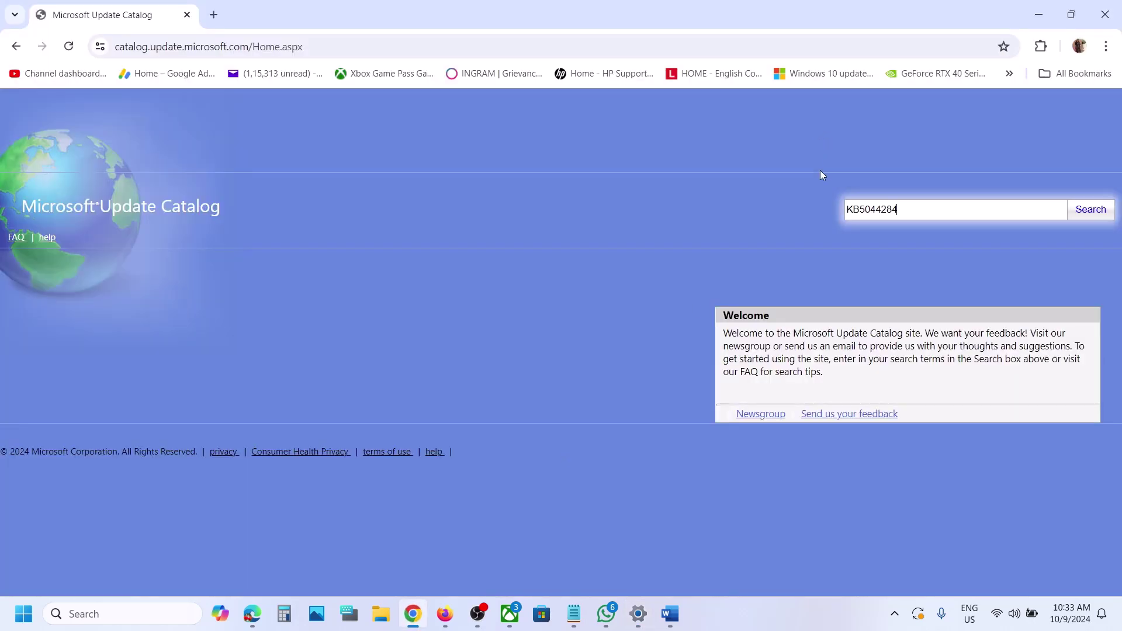
{"action": "left_click", "coordinate": [1087, 212]}
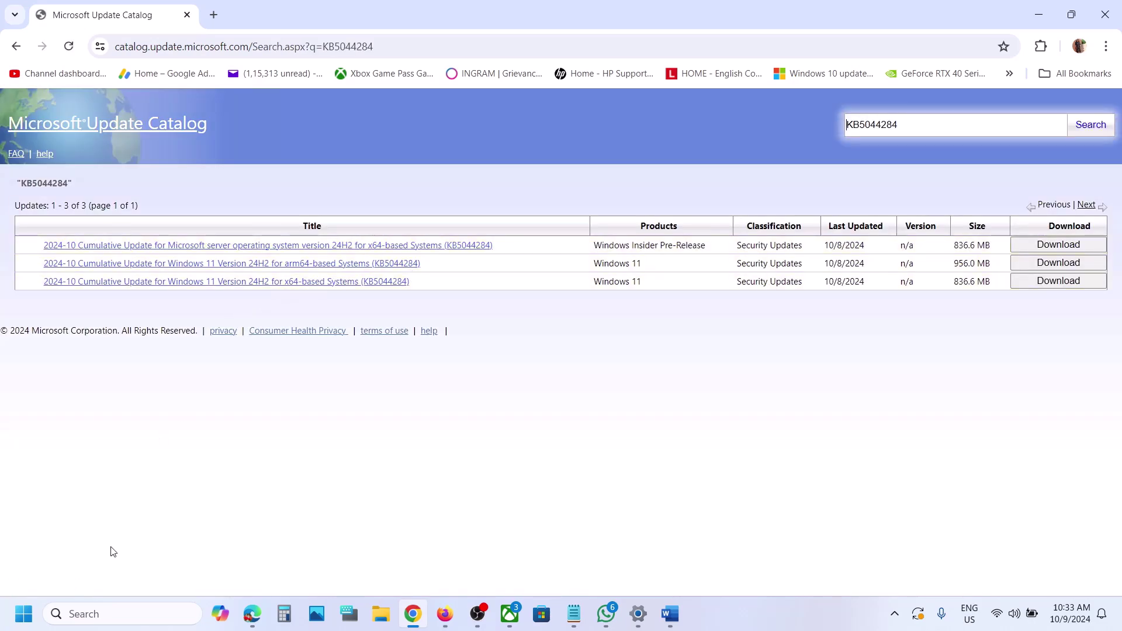
{"action": "left_click", "coordinate": [93, 613]}
{"action": "type", "text": "winver"}
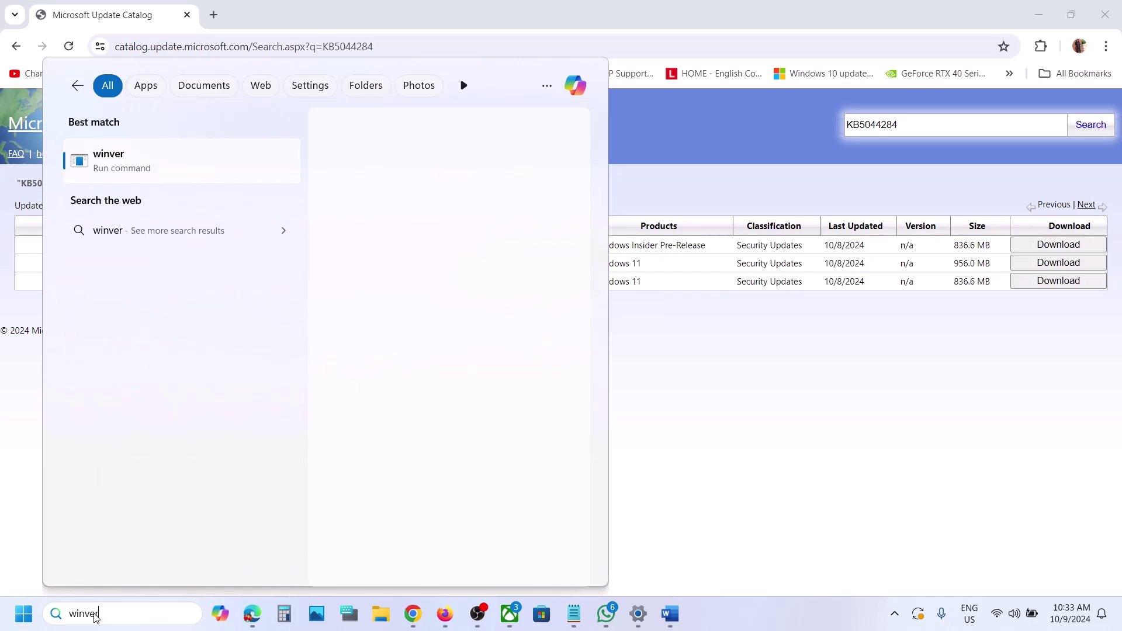
{"action": "key", "text": "Return"}
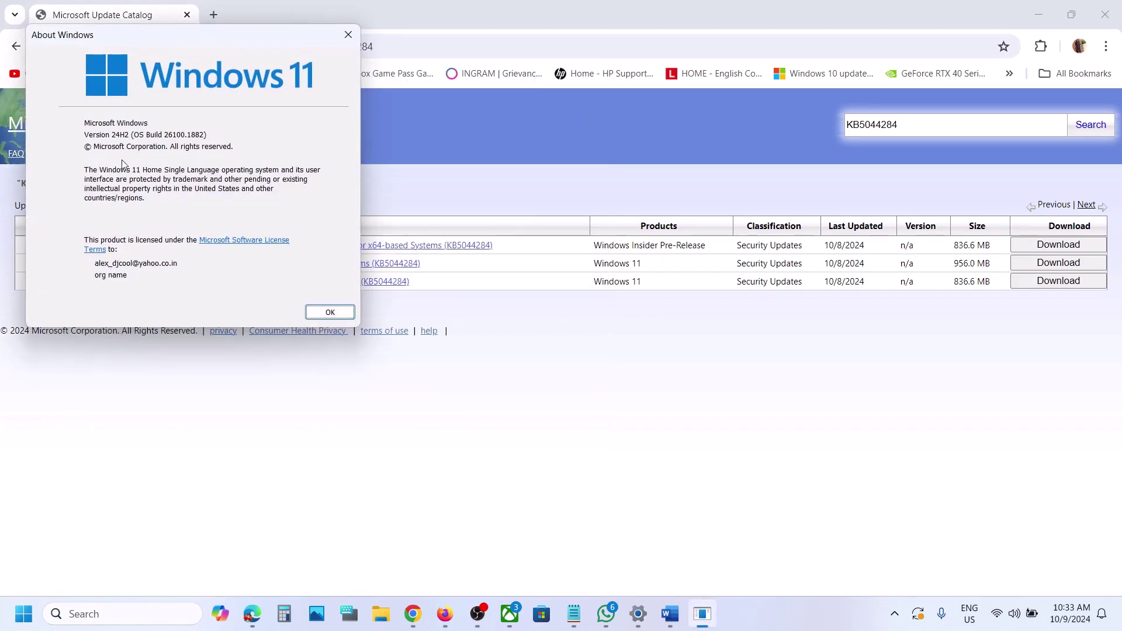
{"action": "left_click", "coordinate": [351, 32]}
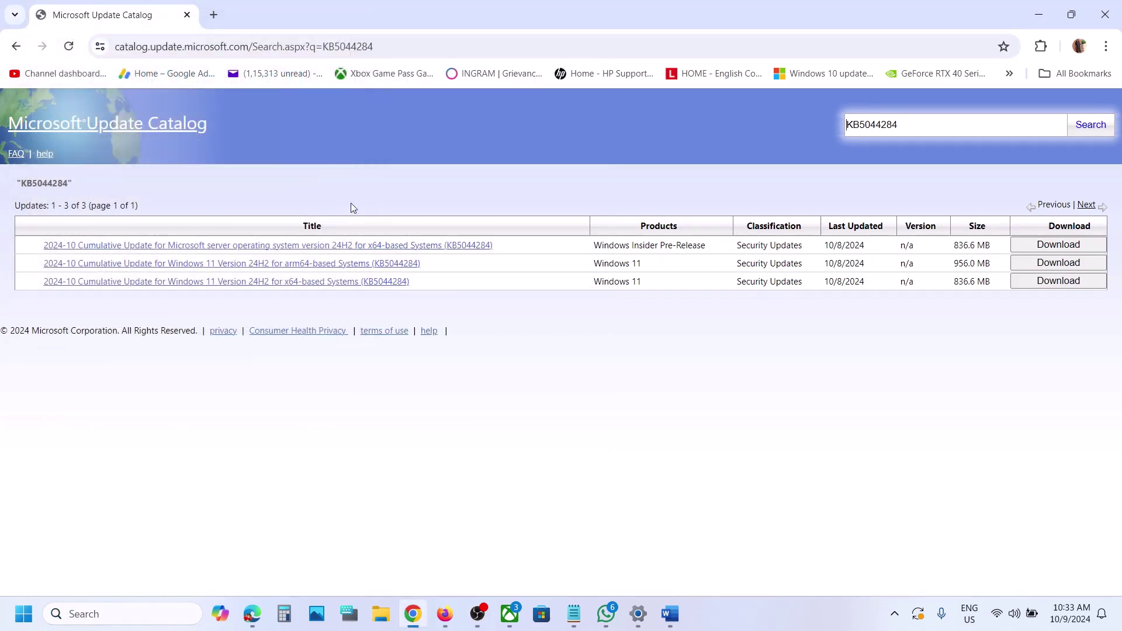
{"action": "left_click", "coordinate": [24, 614]}
{"action": "left_click", "coordinate": [347, 249]}
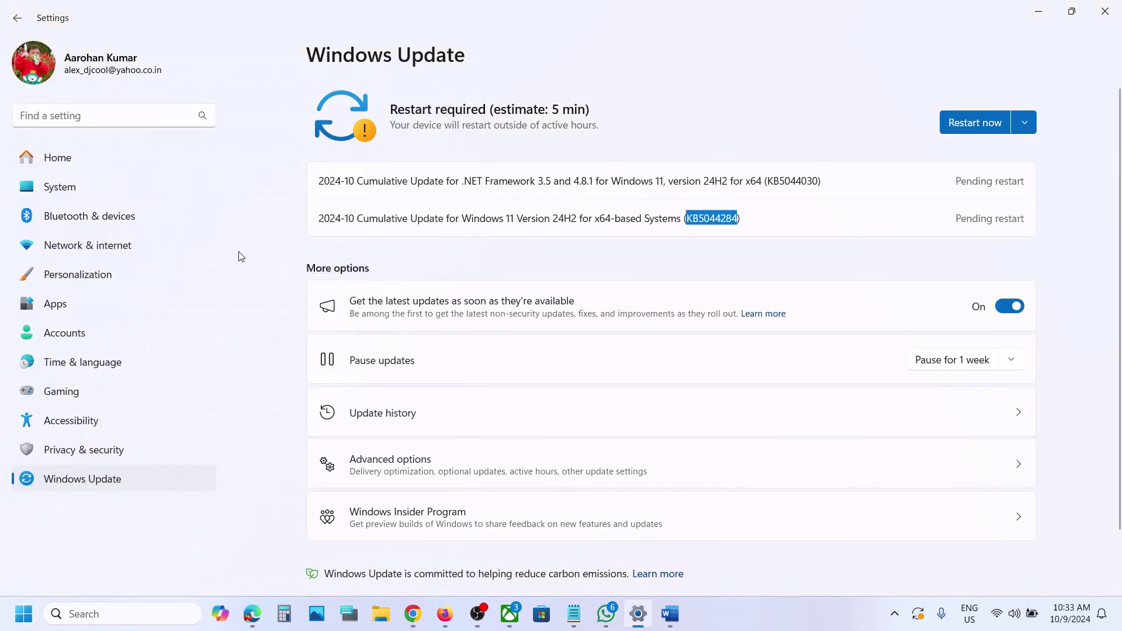
{"action": "left_click", "coordinate": [71, 186]}
{"action": "scroll", "coordinate": [436, 281], "scroll_direction": "down", "scroll_amount": 10}
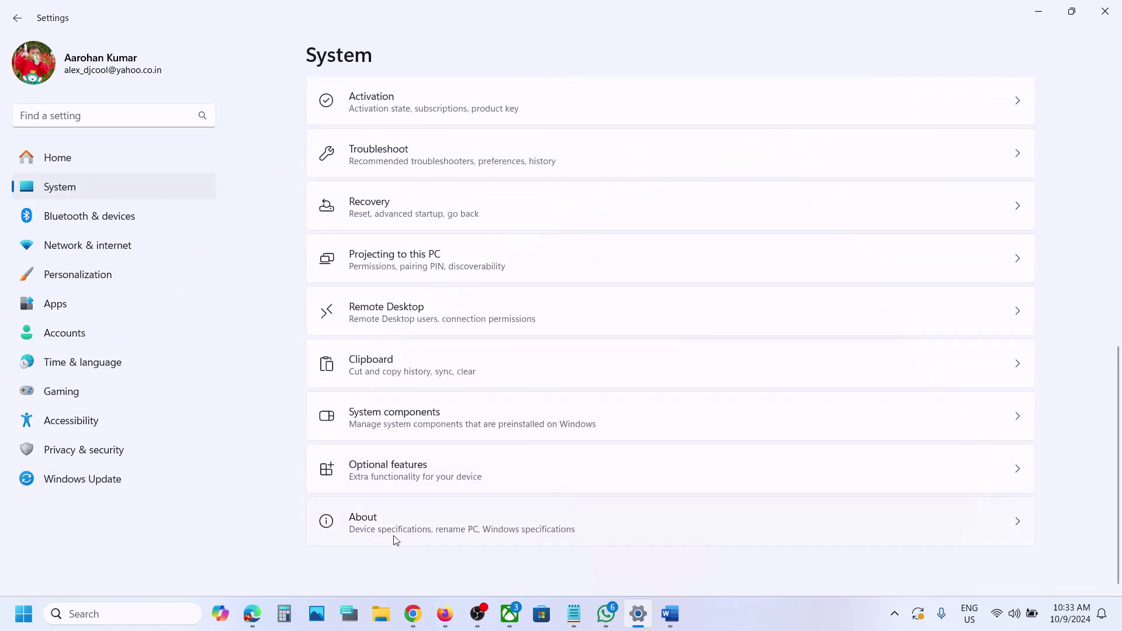
{"action": "left_click", "coordinate": [396, 541]}
{"action": "left_click_drag", "start_coordinate": [436, 291], "coordinate": [641, 284]}
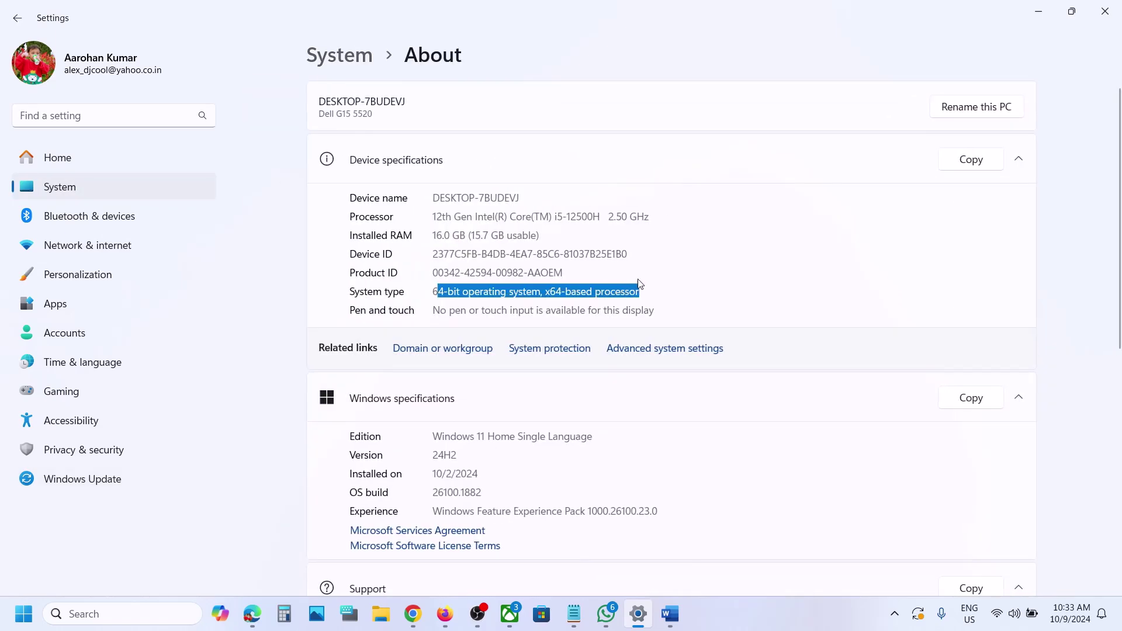
{"action": "left_click", "coordinate": [1038, 12]}
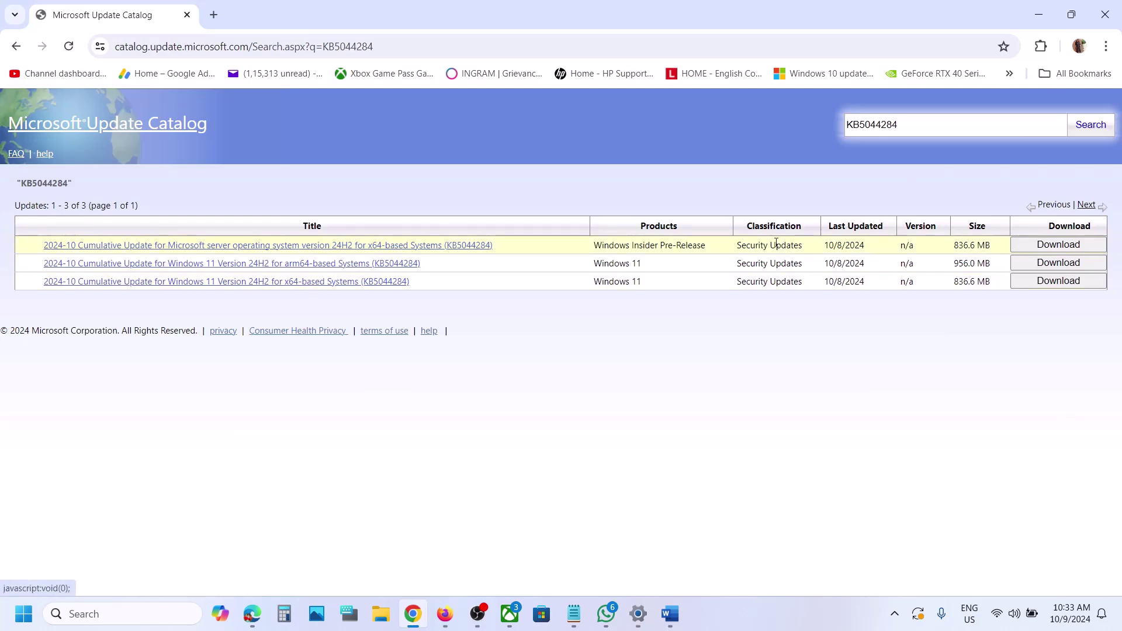
Start downloading the x64 Windows 11 KB5044284 .msu package
{"action": "left_click", "coordinate": [1079, 289]}
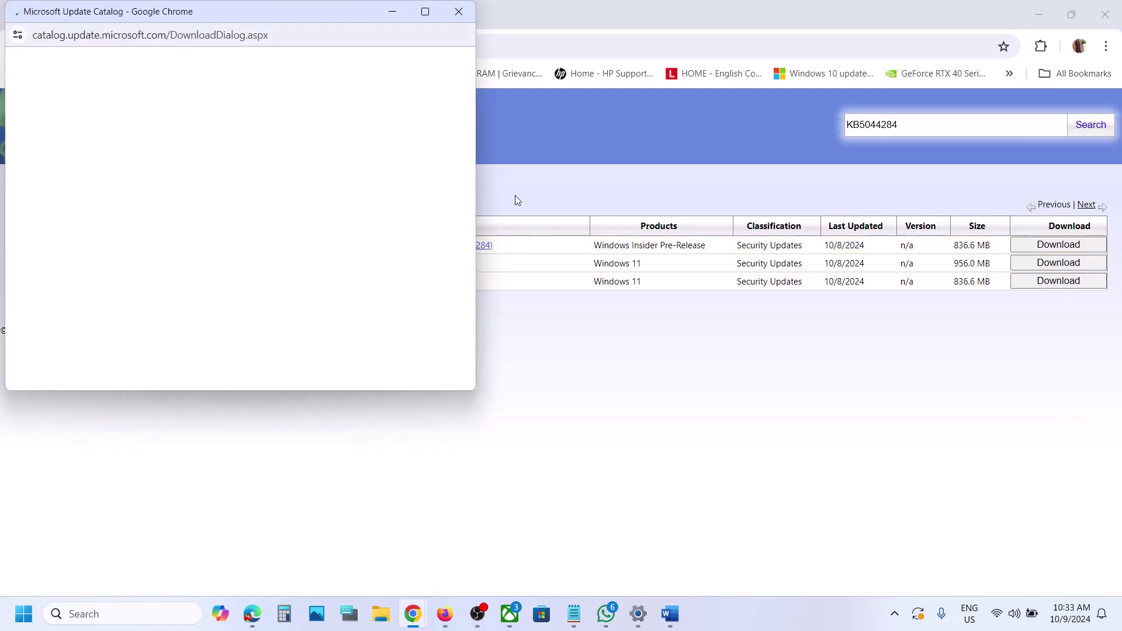
{"action": "left_click_drag", "start_coordinate": [333, 6], "coordinate": [552, 82]}
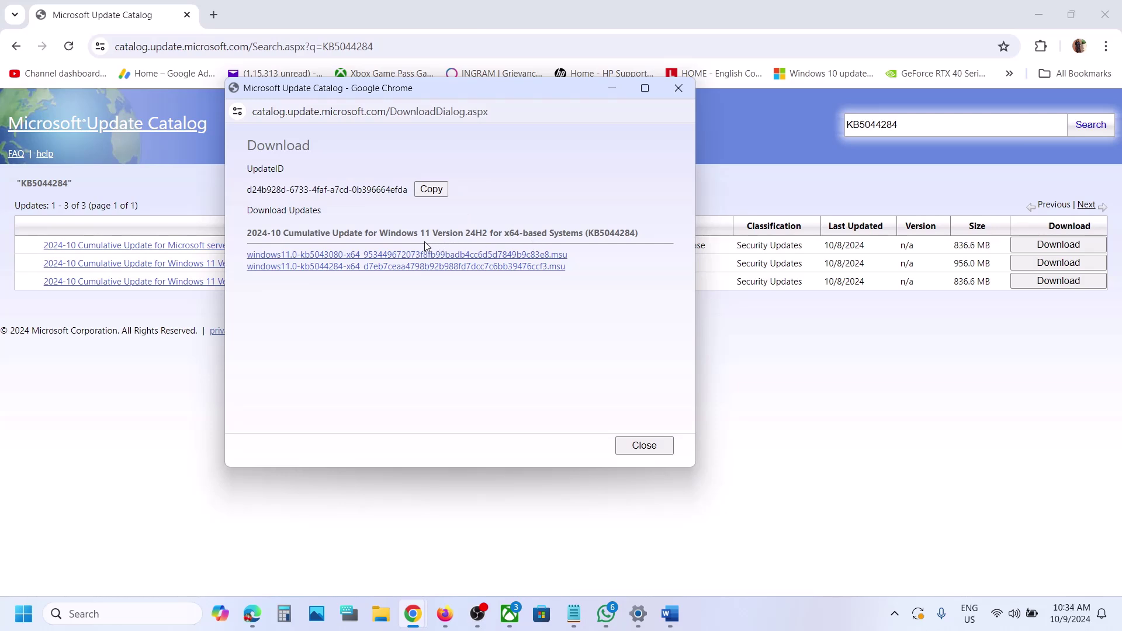
{"action": "left_click", "coordinate": [355, 271]}
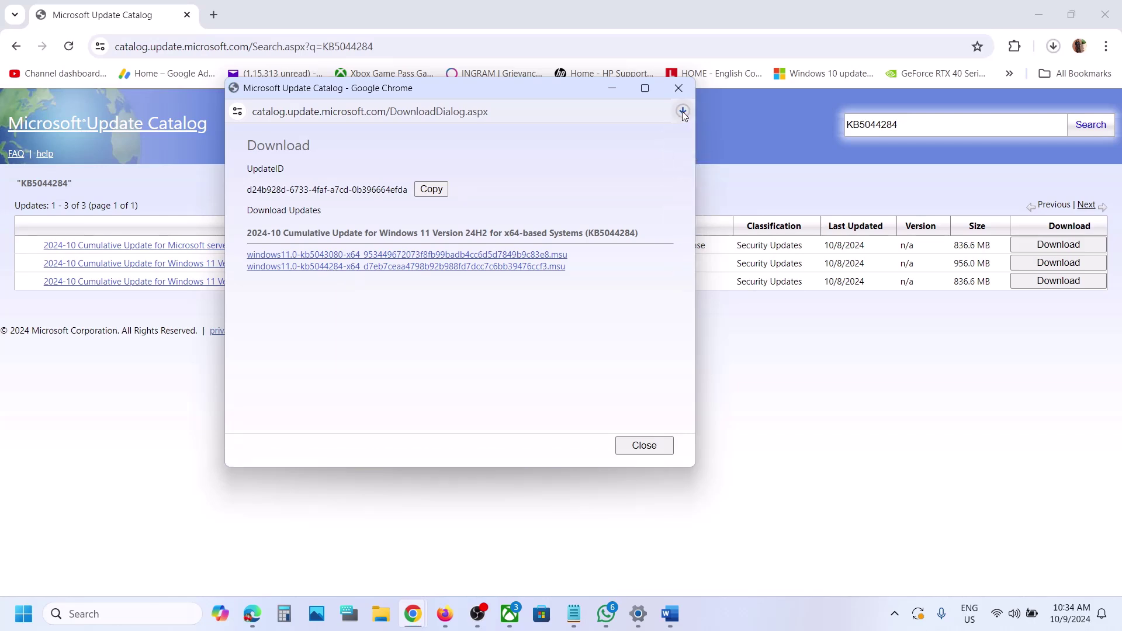
Close the download window and bring the KB5044284 catalog results back to the front
{"action": "left_click", "coordinate": [765, 393]}
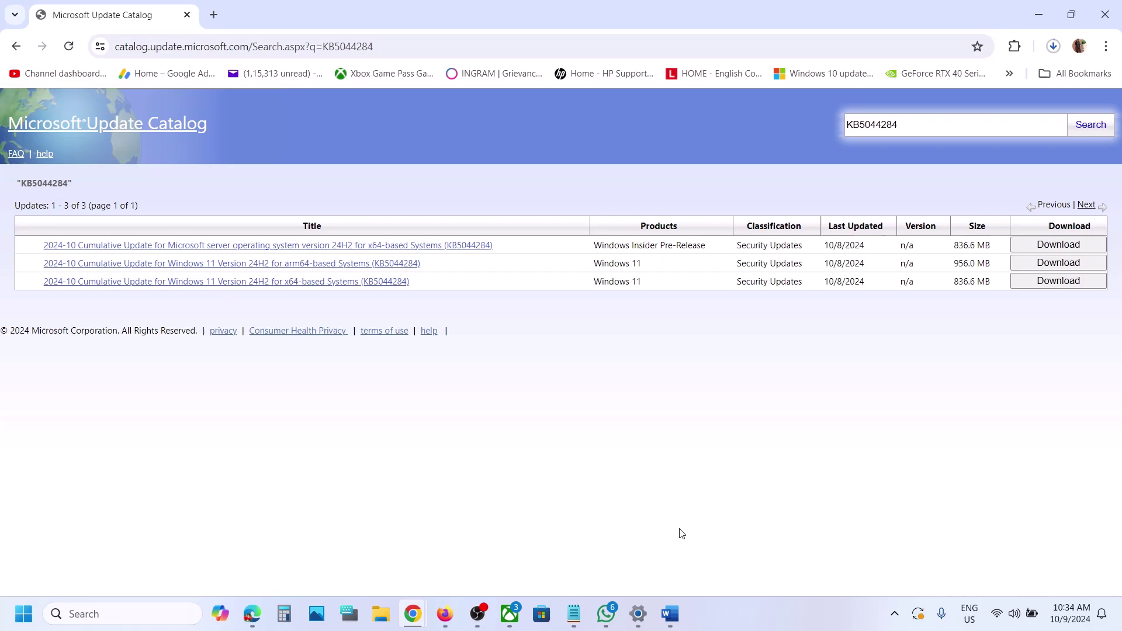
{"action": "left_click", "coordinate": [667, 612]}
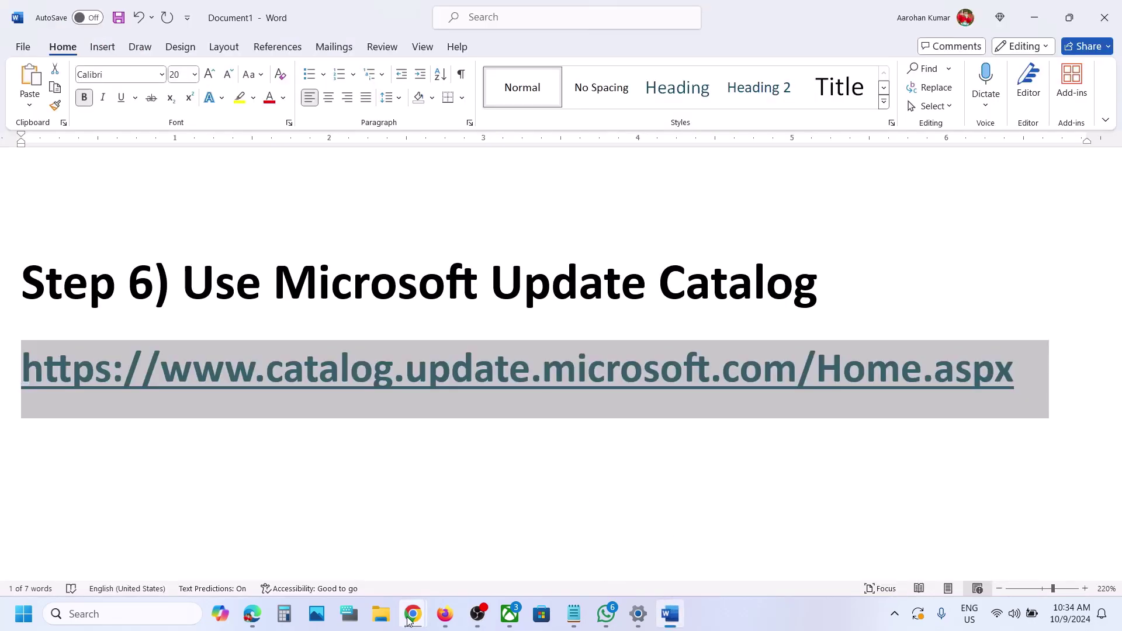
{"action": "mouse_move", "coordinate": [413, 612]}
{"action": "left_click", "coordinate": [376, 553]}
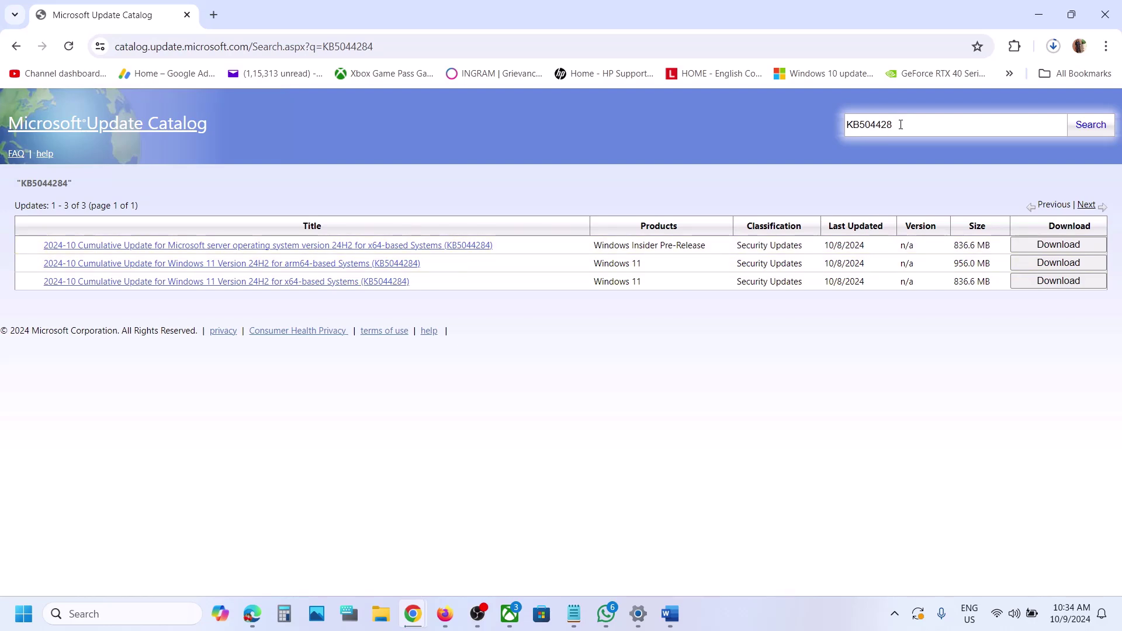
Search the catalog for KB5044285 to list its four 22H2/23H2 arm64 and x64 updates
{"action": "left_click", "coordinate": [1111, 126]}
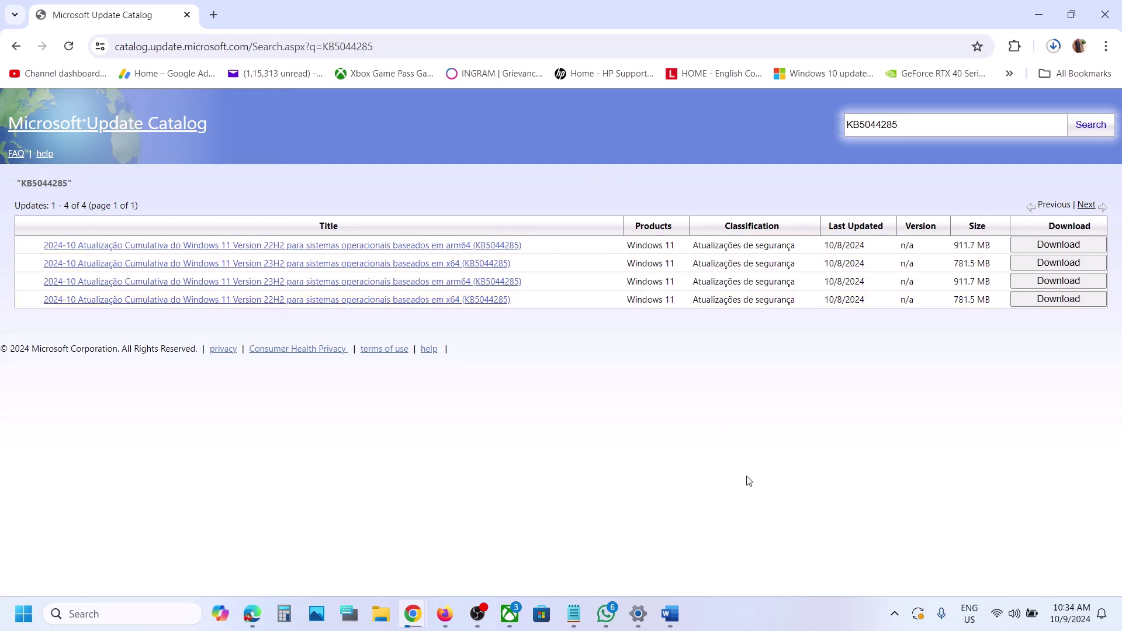
Check the KB5044284 download progress in Chrome's recent downloads list
{"action": "mouse_move", "coordinate": [416, 609]}
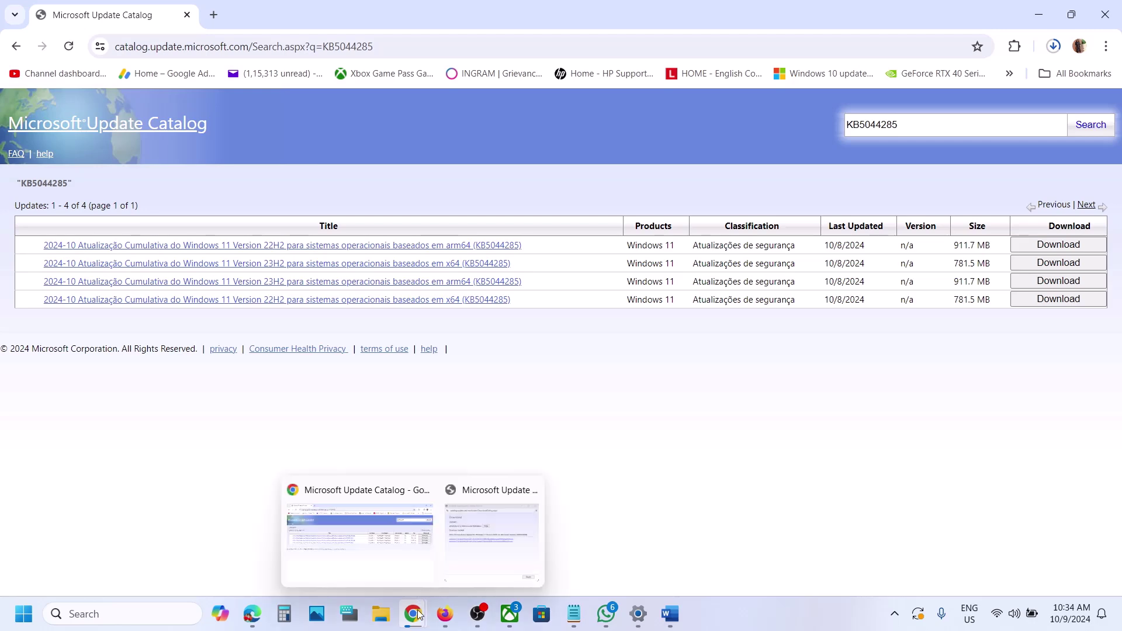
{"action": "left_click", "coordinate": [468, 564]}
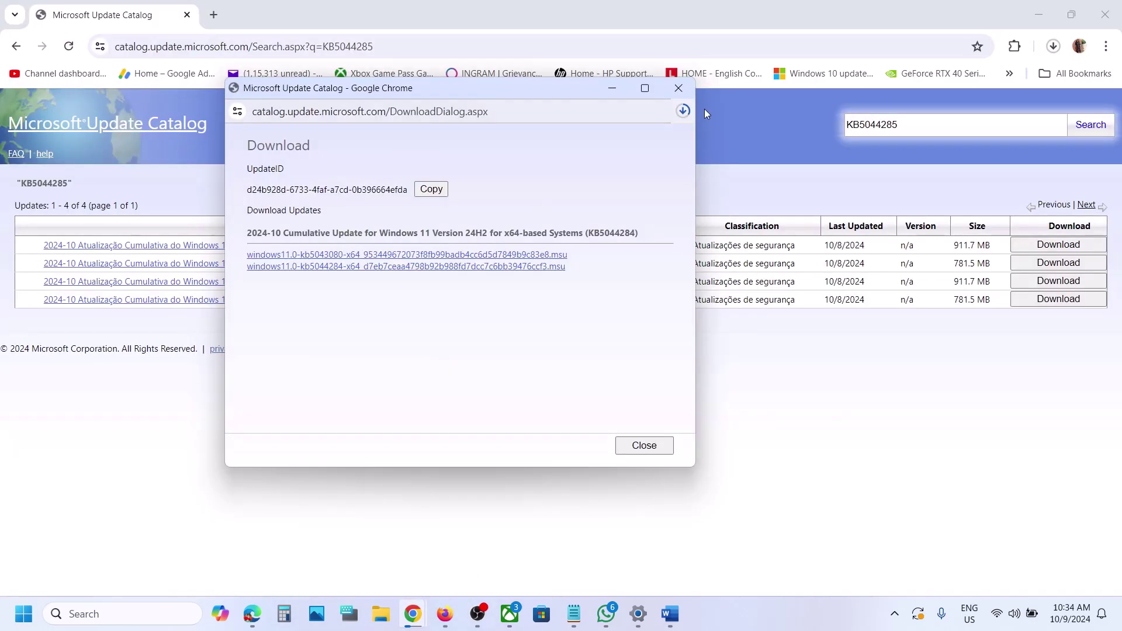
{"action": "left_click", "coordinate": [682, 111]}
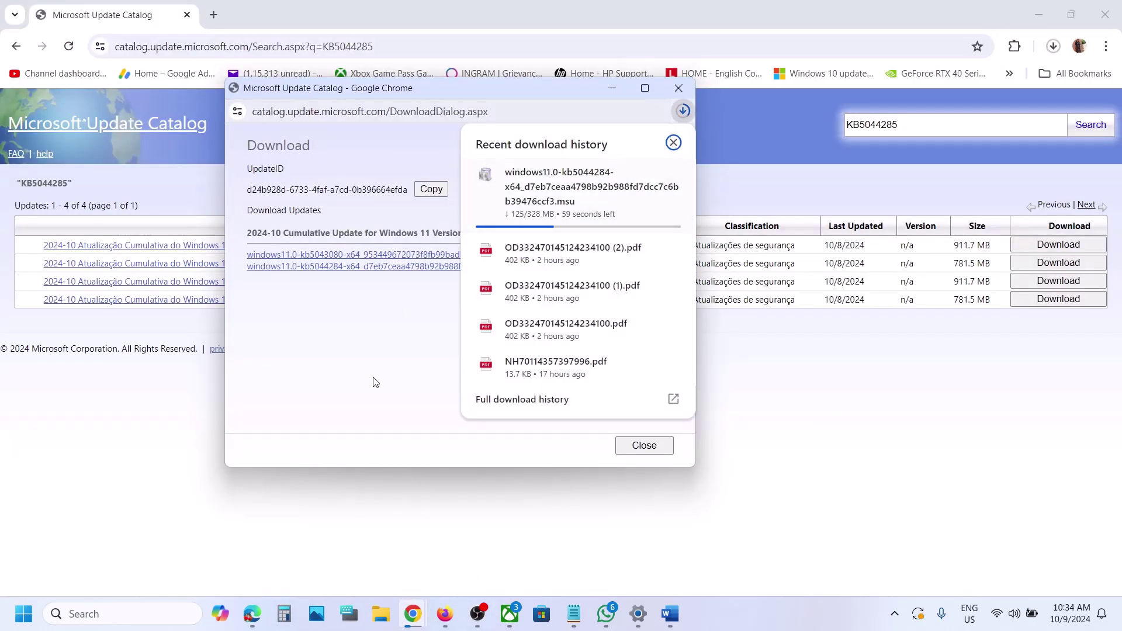
{"action": "left_click", "coordinate": [372, 416]}
View the Start menu's power options with Restart, then close the menu
{"action": "left_click", "coordinate": [23, 613]}
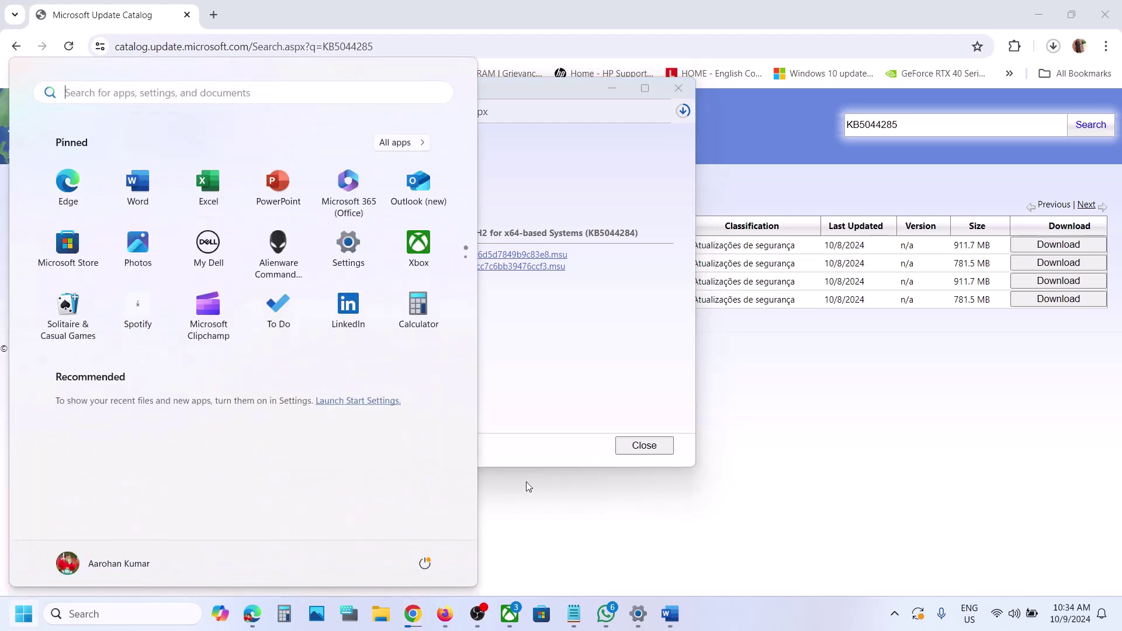
{"action": "left_click", "coordinate": [425, 562]}
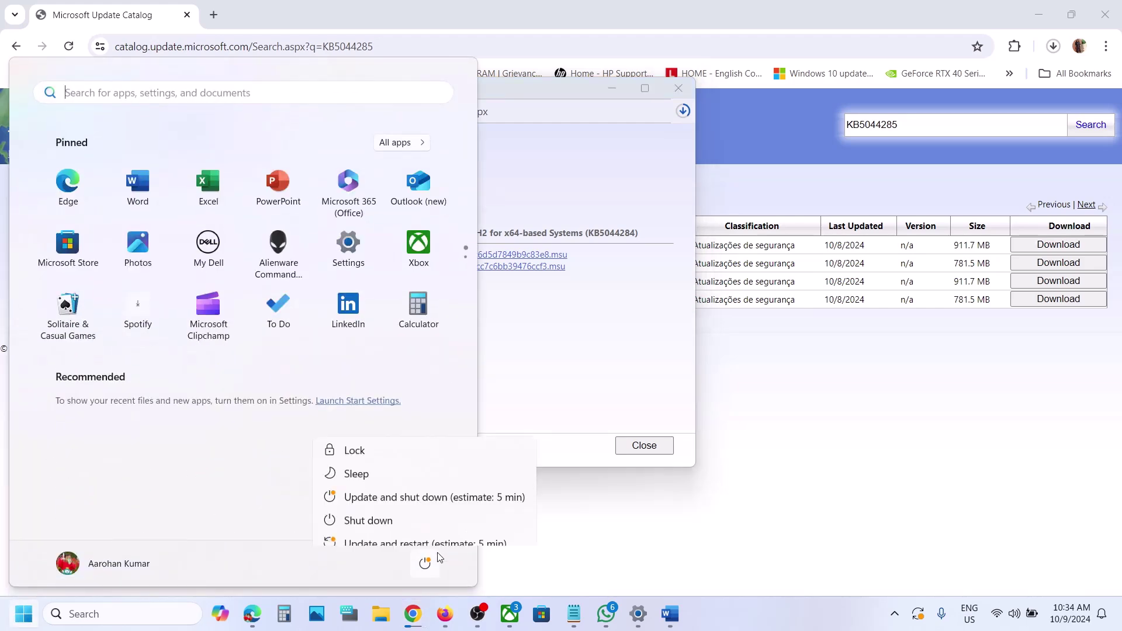
{"action": "key", "text": "Escape"}
{"action": "left_click", "coordinate": [760, 506]}
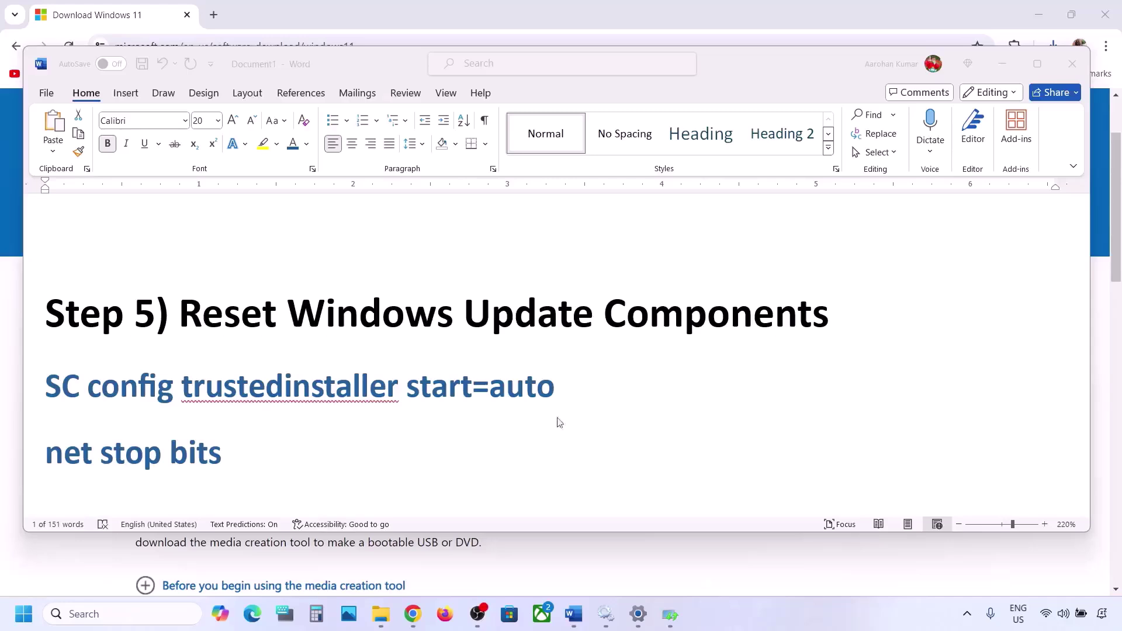
Copy Step 5's commands from SC config trustedinstaller start=auto through net start appidsvc
{"action": "left_click", "coordinate": [186, 308]}
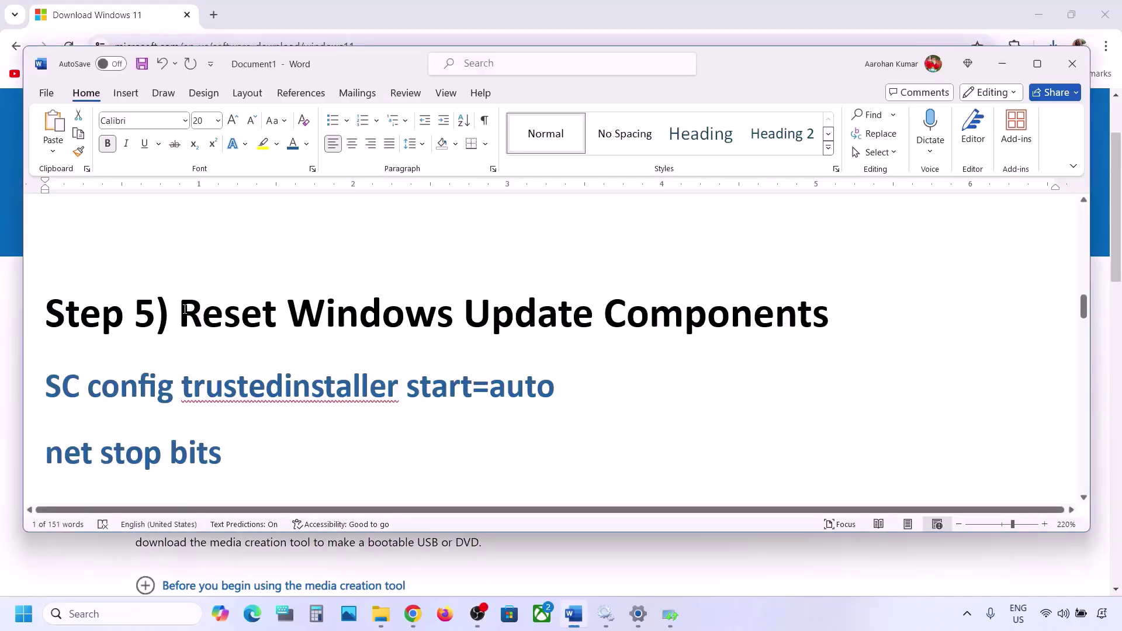
{"action": "left_click_drag", "start_coordinate": [185, 308], "coordinate": [829, 318]}
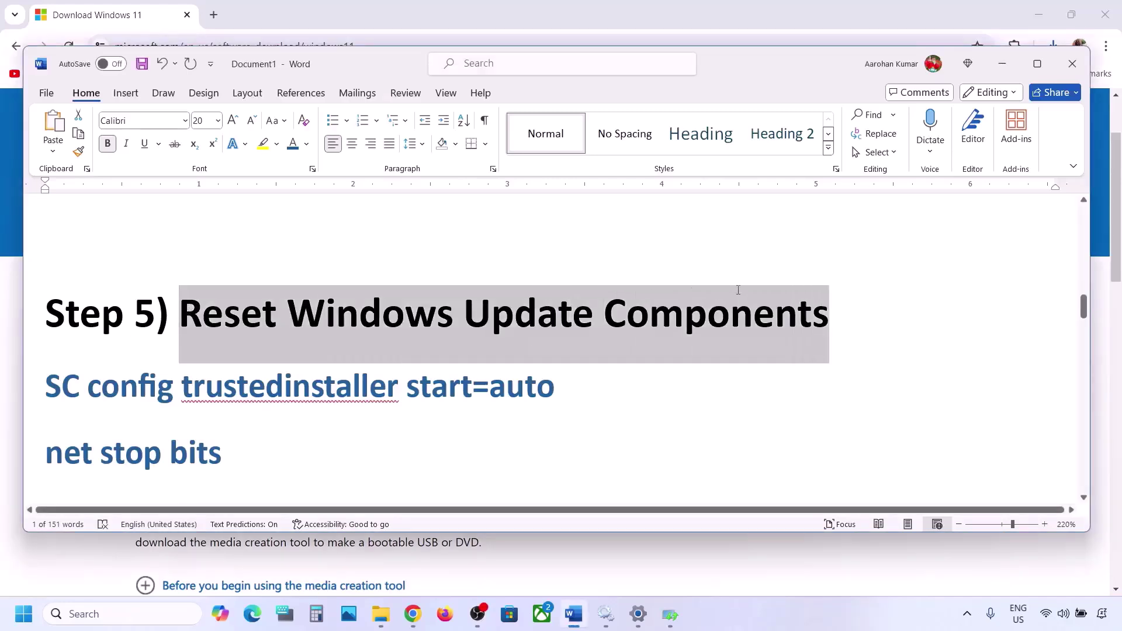
{"action": "left_click", "coordinate": [47, 384]}
{"action": "key", "text": "shift+Down"}
{"action": "key", "text": "shift+Down"}
{"action": "key", "text": "shift+Down"}
{"action": "key", "text": "shift+Down"}
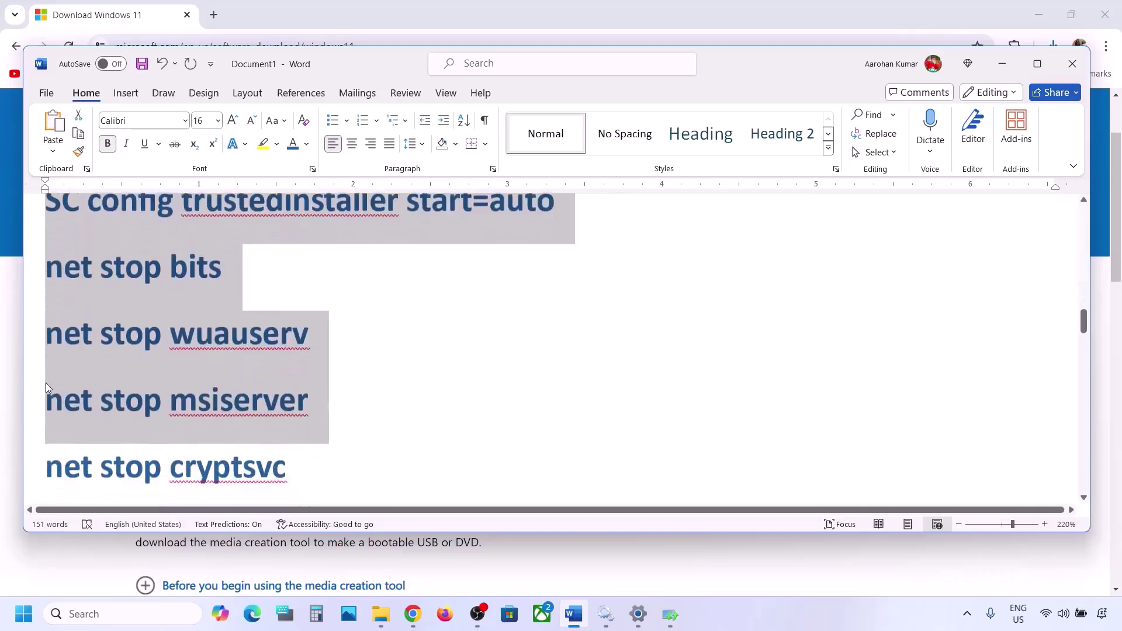
{"action": "key", "text": "shift+Down"}
{"action": "key", "text": "shift+Down"}
{"action": "key", "text": "shift+Down"}
{"action": "key", "text": "shift+Down"}
{"action": "key", "text": "shift+Down"}
{"action": "key", "text": "shift+Down"}
{"action": "key", "text": "shift+Down"}
{"action": "key", "text": "shift+Down"}
{"action": "key", "text": "shift+Down"}
{"action": "key", "text": "shift+Down"}
{"action": "key", "text": "shift+Down"}
{"action": "key", "text": "shift+Down"}
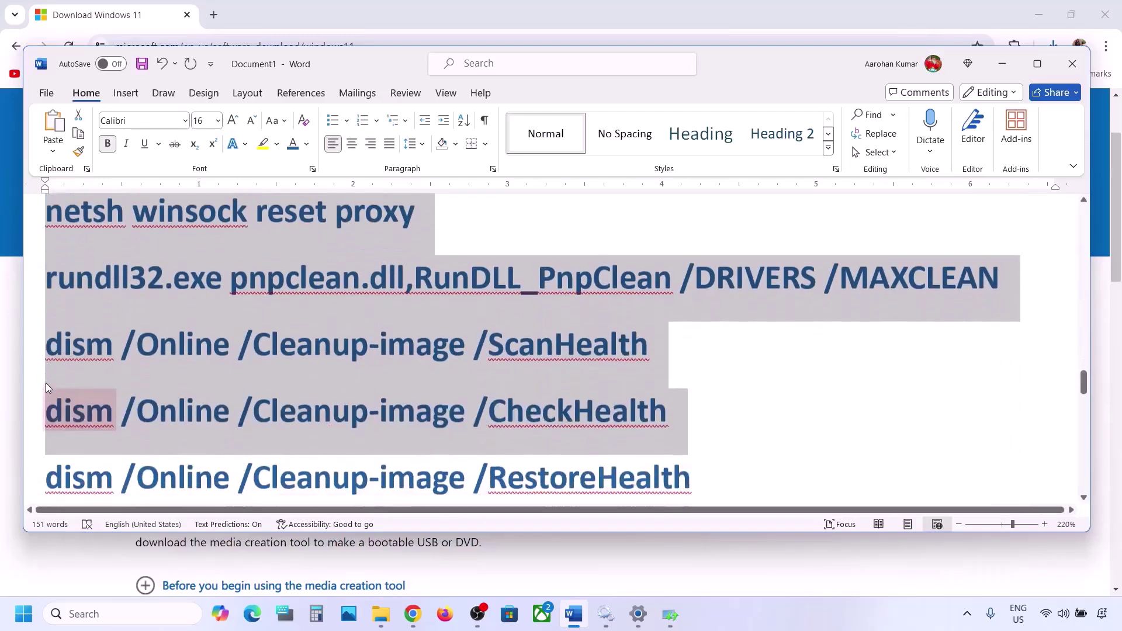
{"action": "key", "text": "shift+Down"}
{"action": "key", "text": "shift+Down"}
{"action": "key", "text": "shift+Down"}
{"action": "key", "text": "shift+Down"}
{"action": "key", "text": "shift+Down"}
{"action": "key", "text": "shift+Down"}
{"action": "key", "text": "shift+Down"}
{"action": "key", "text": "shift+Down"}
{"action": "key", "text": "shift+Down"}
{"action": "key", "text": "shift+Down"}
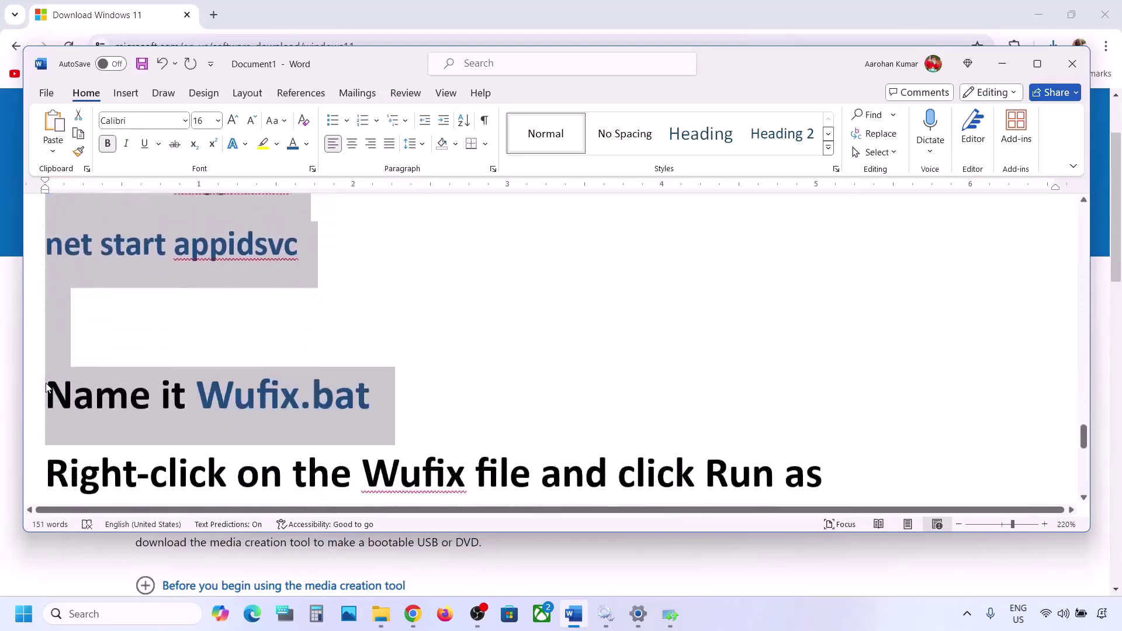
{"action": "key", "text": "shift+Up"}
{"action": "key", "text": "shift+Up"}
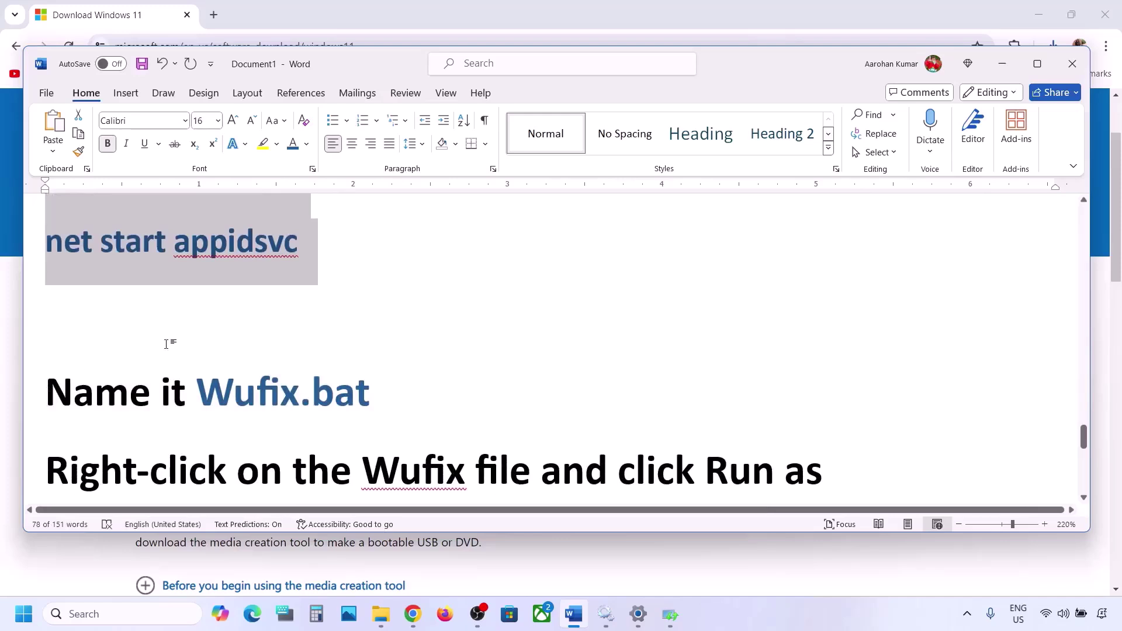
{"action": "scroll", "coordinate": [166, 343], "scroll_direction": "up", "scroll_amount": 2}
{"action": "right_click", "coordinate": [174, 296]}
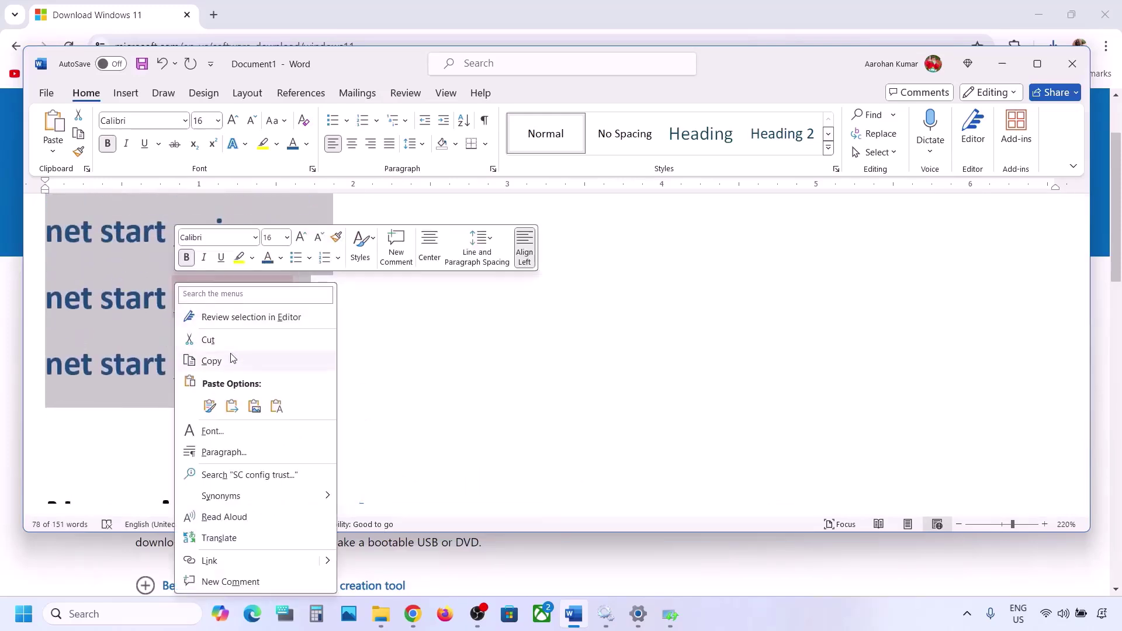
{"action": "left_click", "coordinate": [232, 359]}
Paste the copied reset commands into a new Notepad note
{"action": "left_click", "coordinate": [94, 614]}
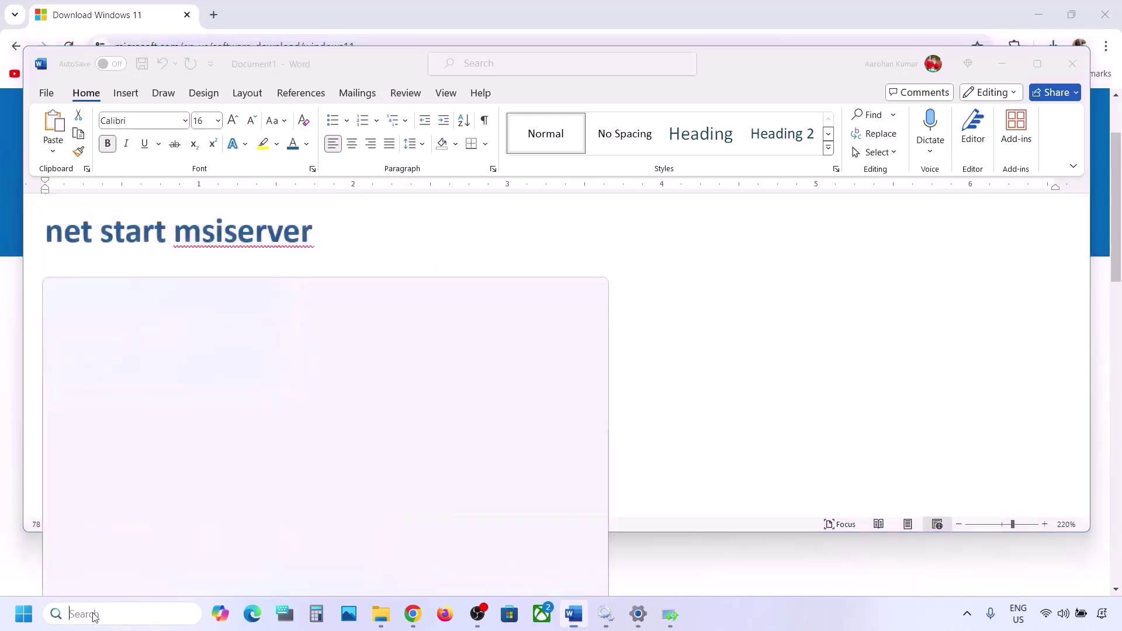
{"action": "type", "text": "note"}
{"action": "key", "text": "Return"}
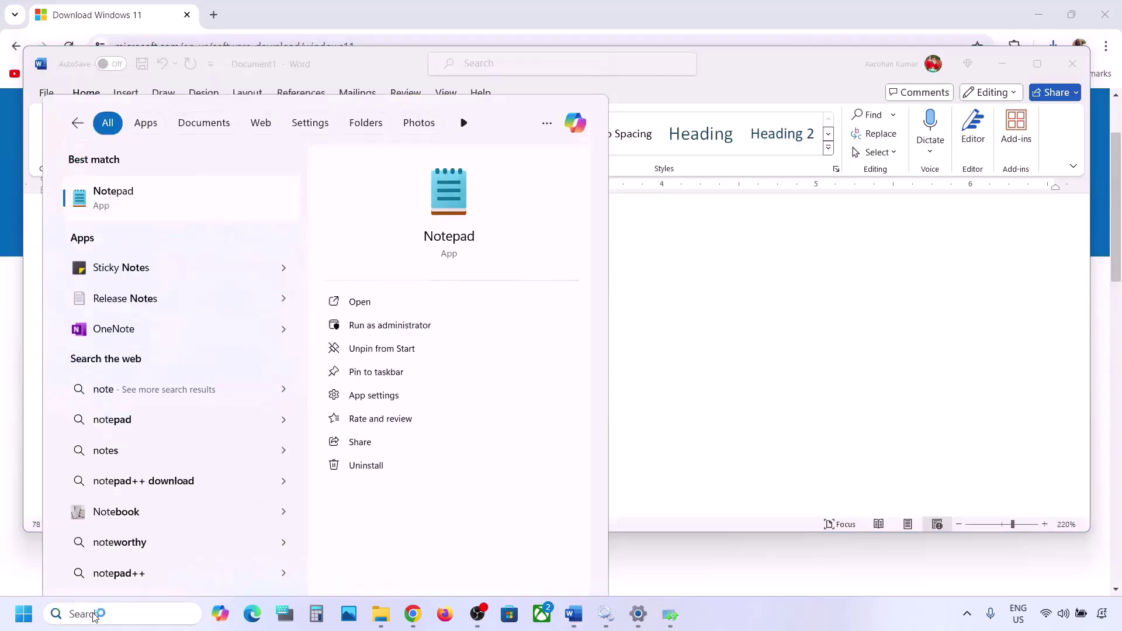
{"action": "key", "text": "ctrl+v"}
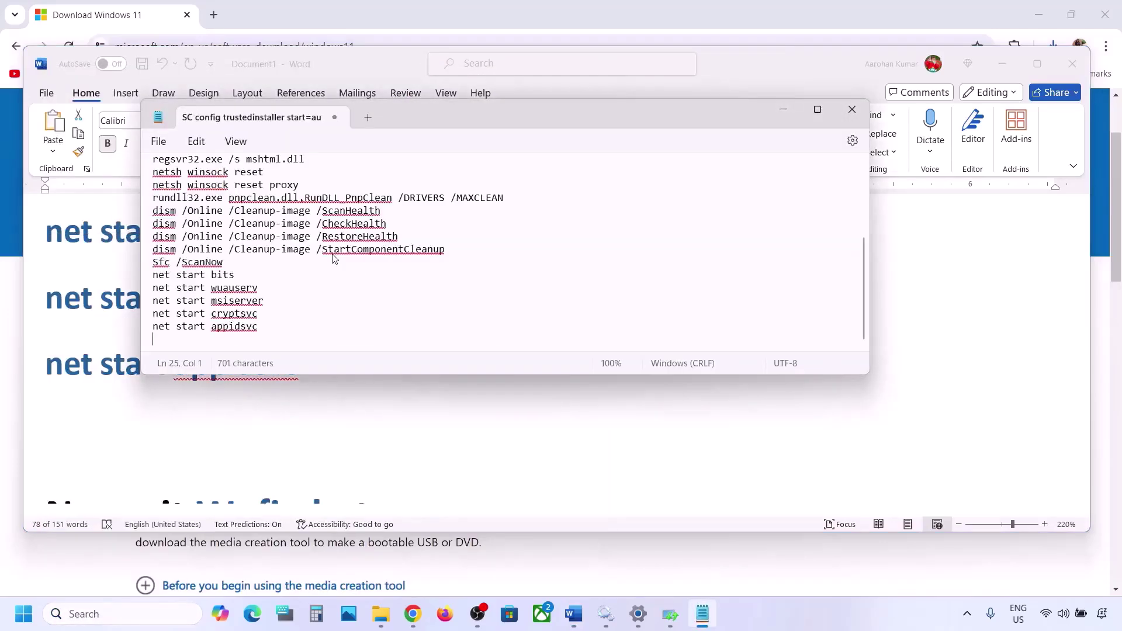
{"action": "scroll", "coordinate": [312, 207], "scroll_direction": "up", "scroll_amount": 4}
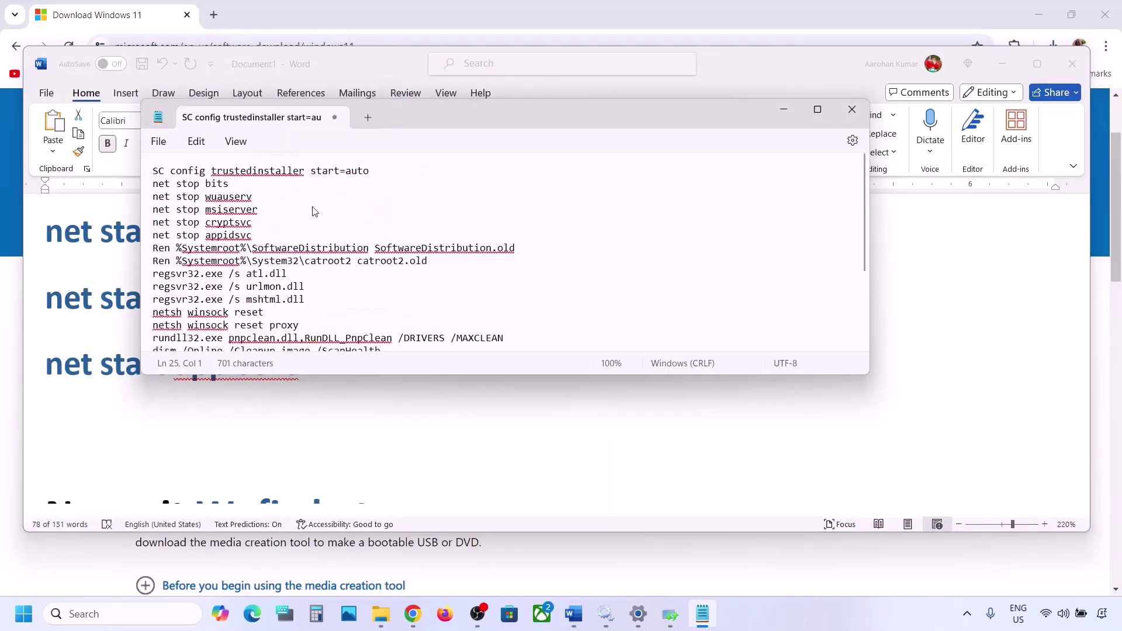
Begin Save as and copy the file name Wufix.bat from the Word notes
{"action": "left_click", "coordinate": [158, 142]}
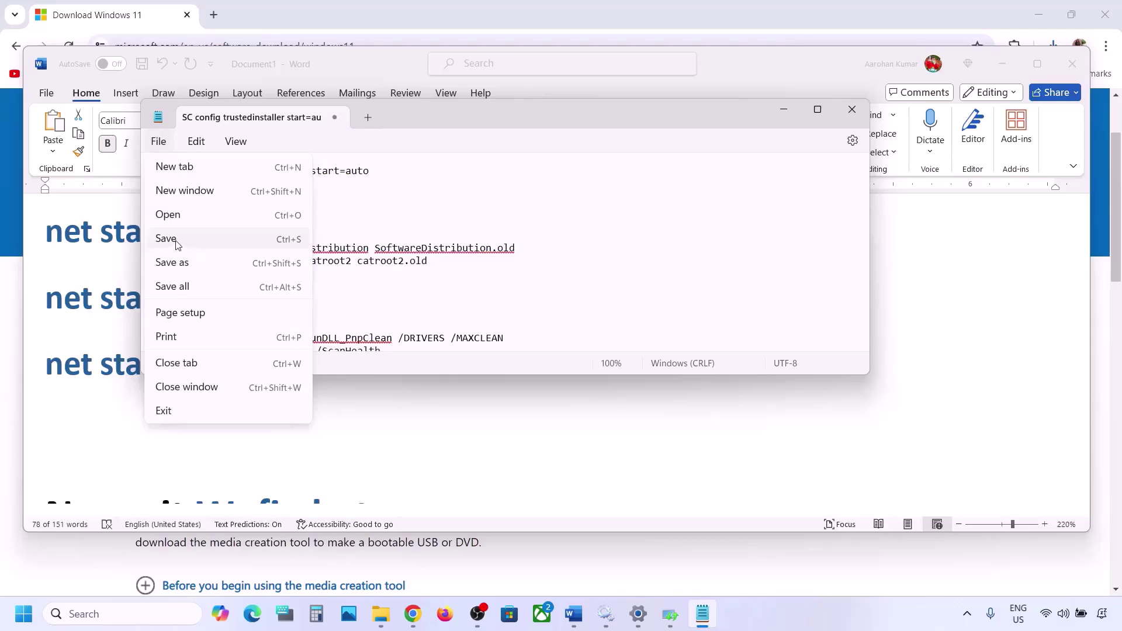
{"action": "left_click", "coordinate": [176, 265]}
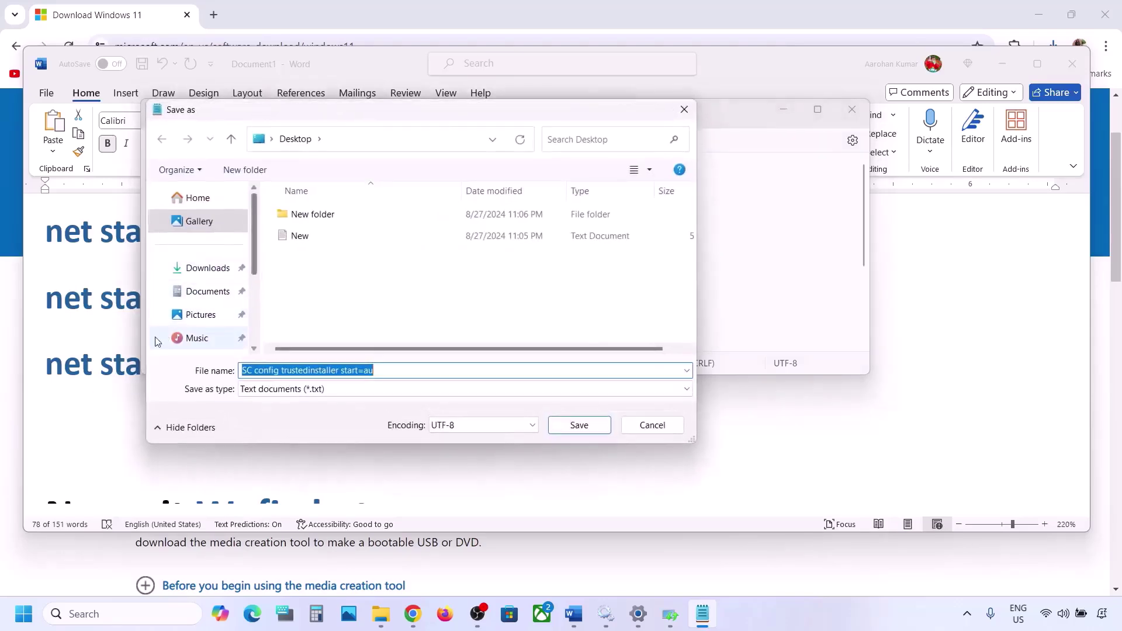
{"action": "left_click", "coordinate": [121, 373]}
{"action": "scroll", "coordinate": [120, 372], "scroll_direction": "down", "scroll_amount": 6}
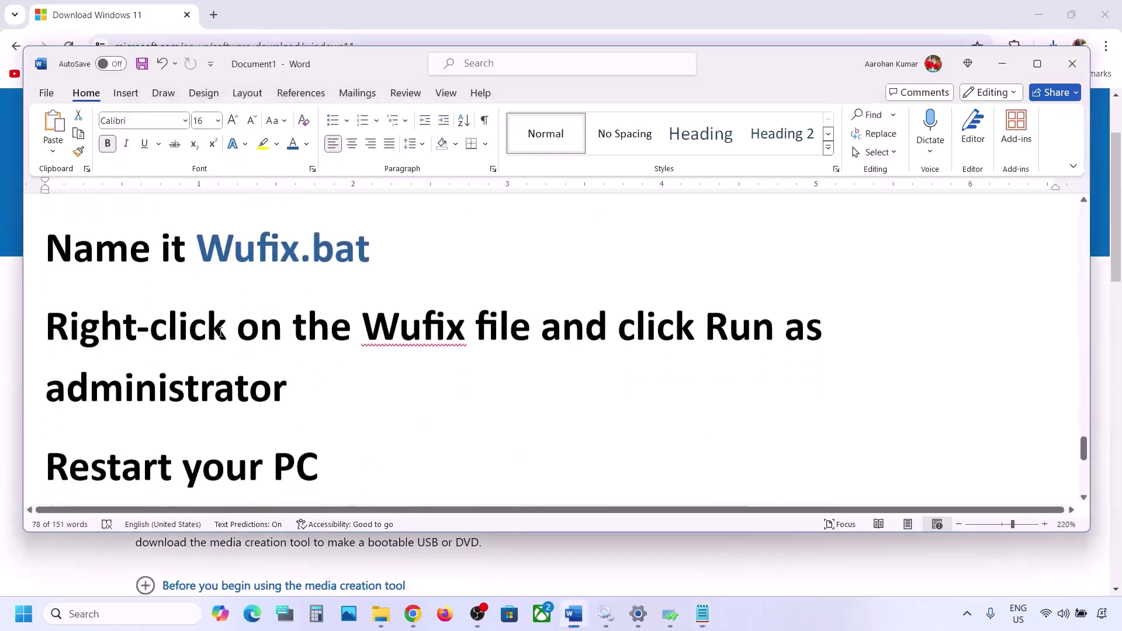
{"action": "left_click_drag", "start_coordinate": [377, 263], "coordinate": [243, 268]}
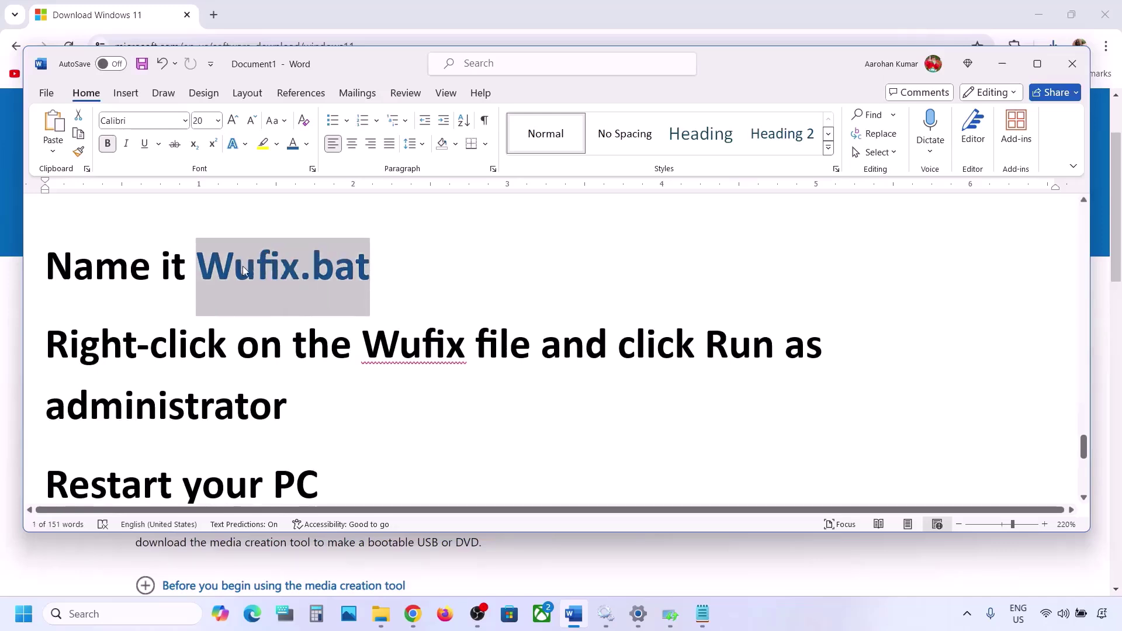
{"action": "key", "text": "ctrl+c"}
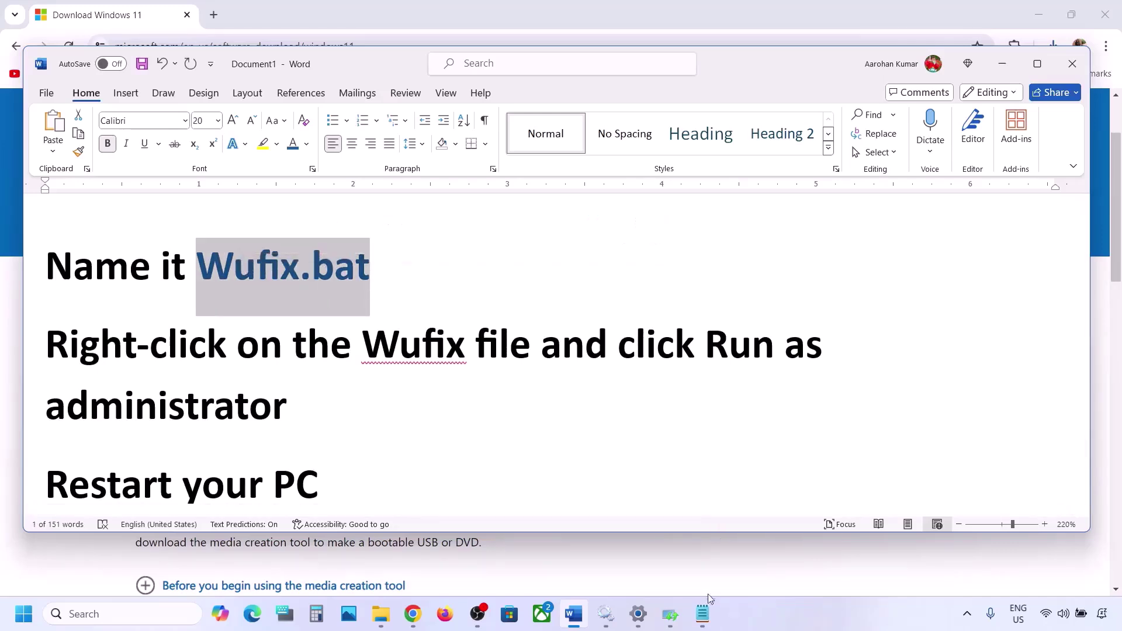
Save the note to the Desktop as Wufix.bat with the All files type
{"action": "left_click", "coordinate": [702, 613]}
{"action": "key", "text": "ctrl+s"}
{"action": "key", "text": "ctrl+v"}
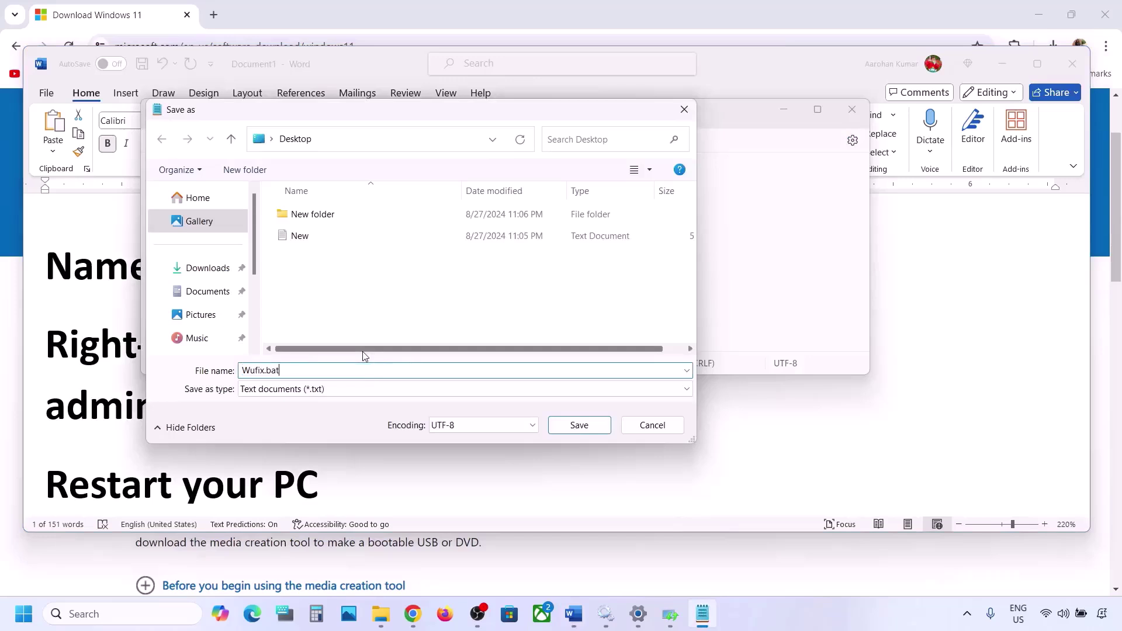
{"action": "left_click", "coordinate": [331, 395]}
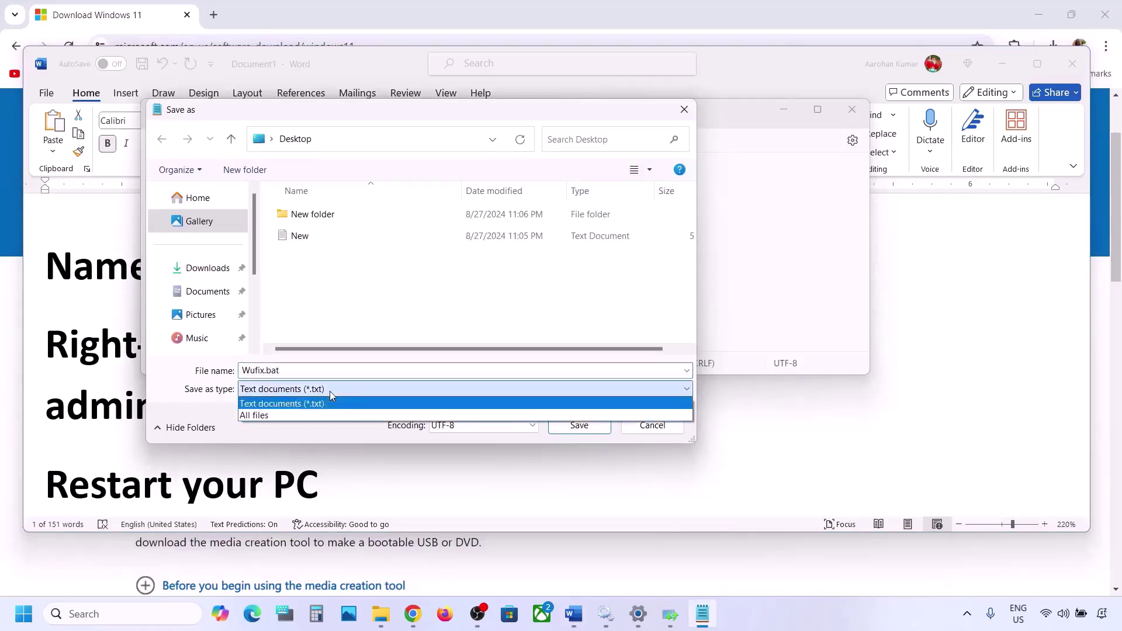
{"action": "left_click", "coordinate": [289, 416]}
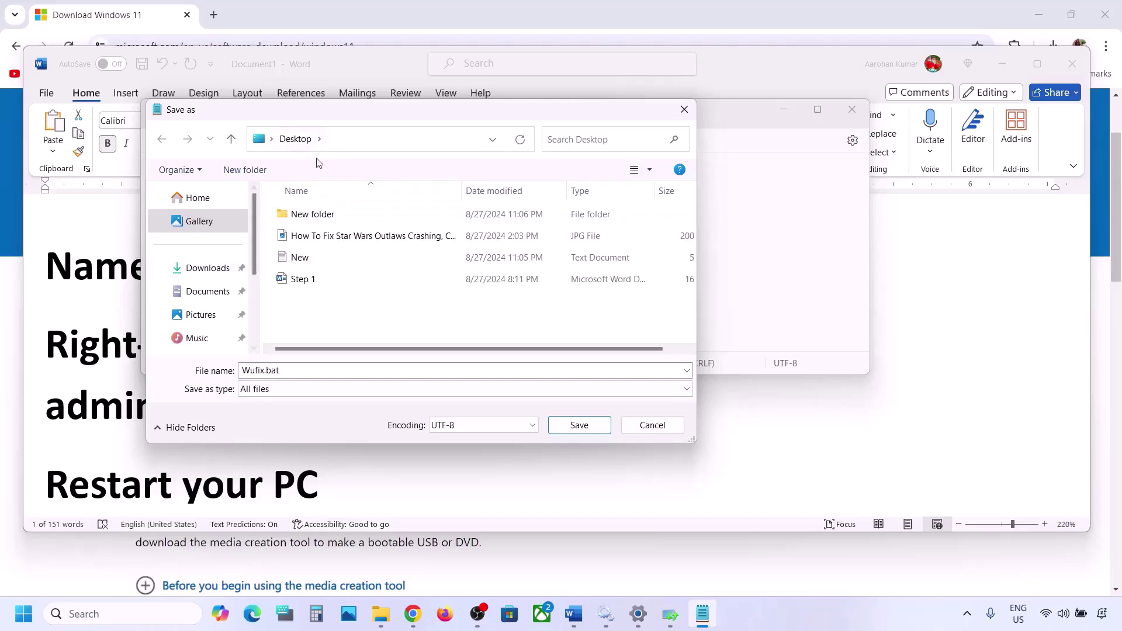
{"action": "left_click", "coordinate": [580, 426]}
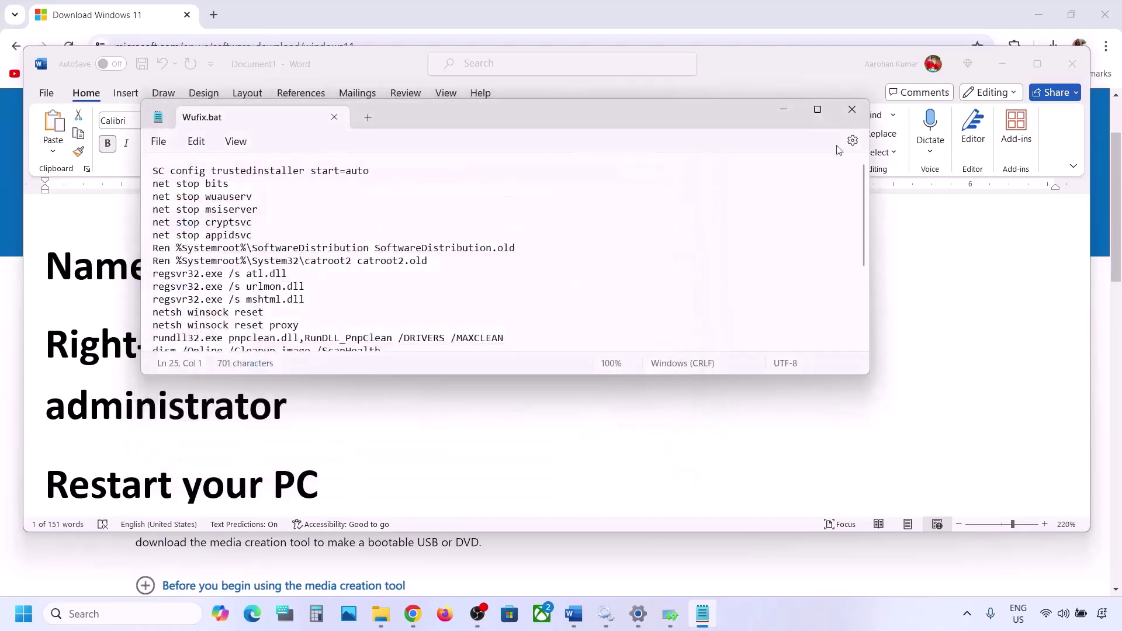
Close Notepad and the troubleshooter, then run Wufix.bat from the desktop as administrator
{"action": "left_click", "coordinate": [852, 110]}
{"action": "key", "text": "super+d"}
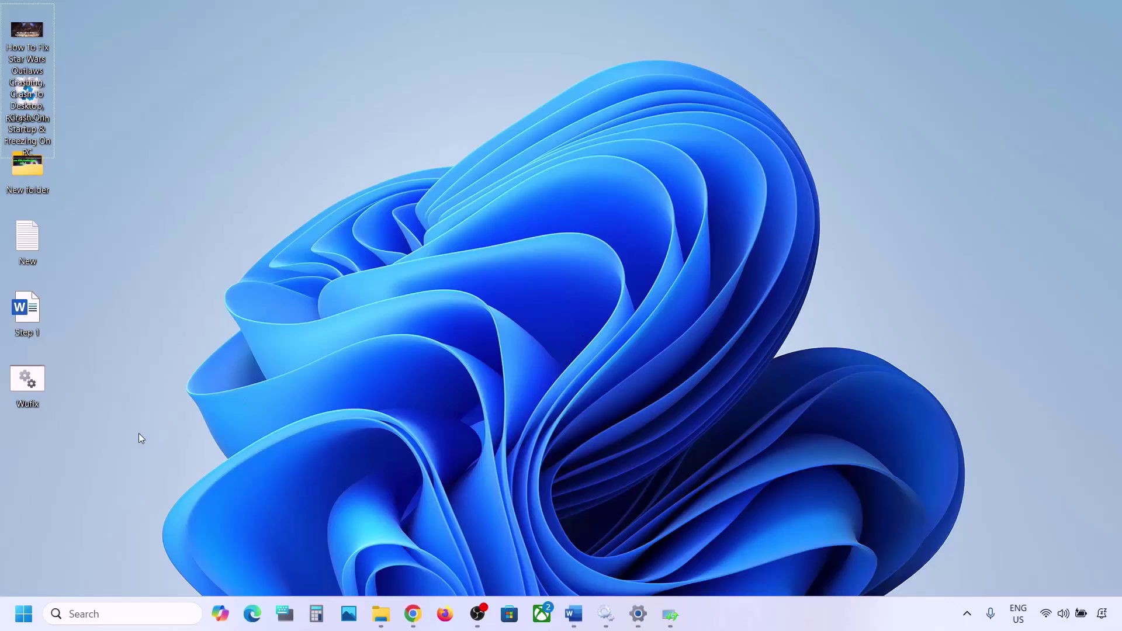
{"action": "left_click", "coordinate": [34, 383]}
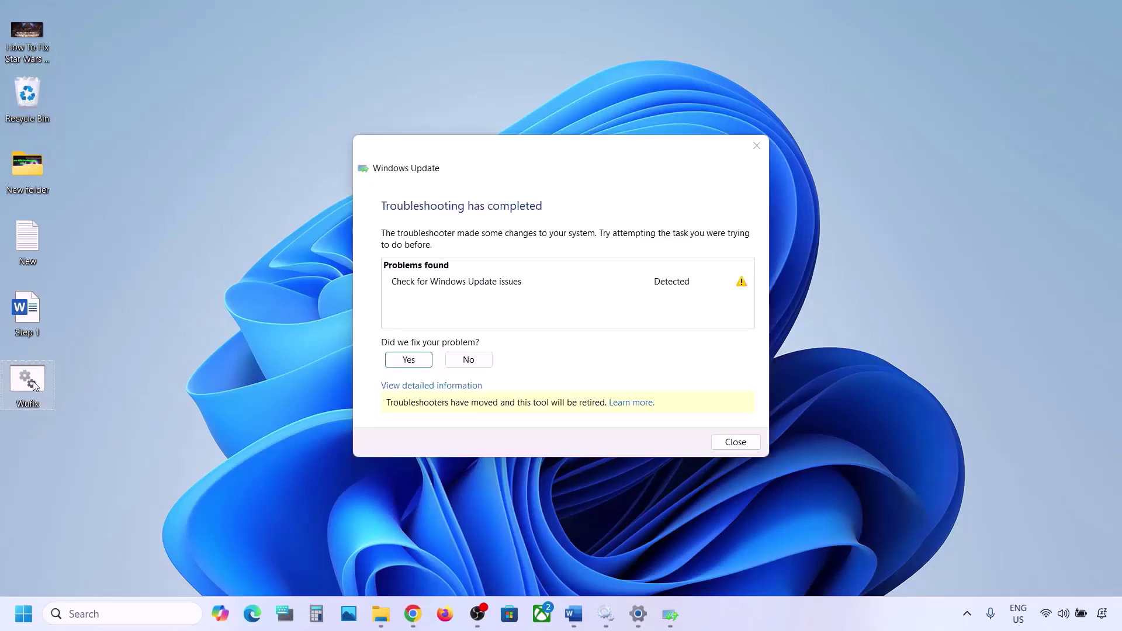
{"action": "left_click", "coordinate": [756, 146]}
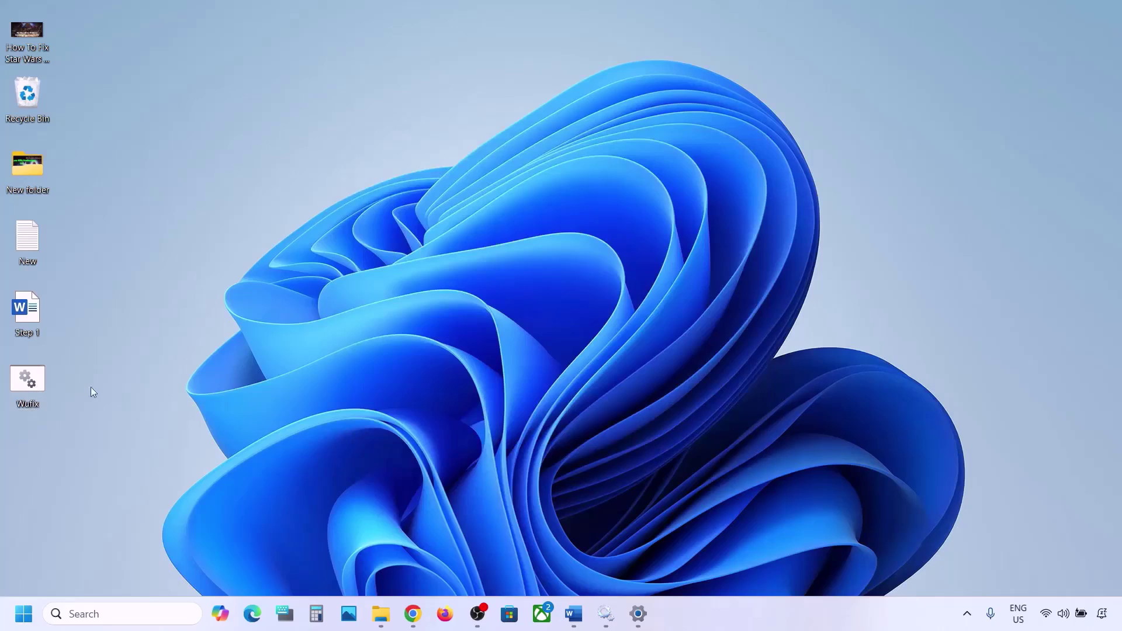
{"action": "right_click", "coordinate": [34, 383]}
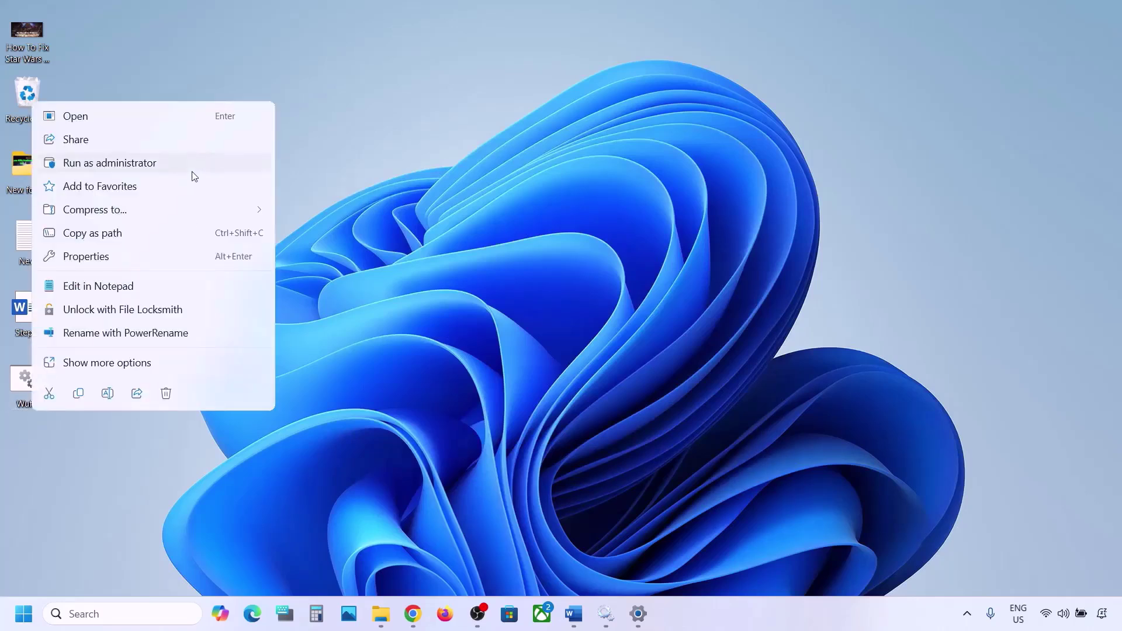
{"action": "left_click", "coordinate": [142, 168]}
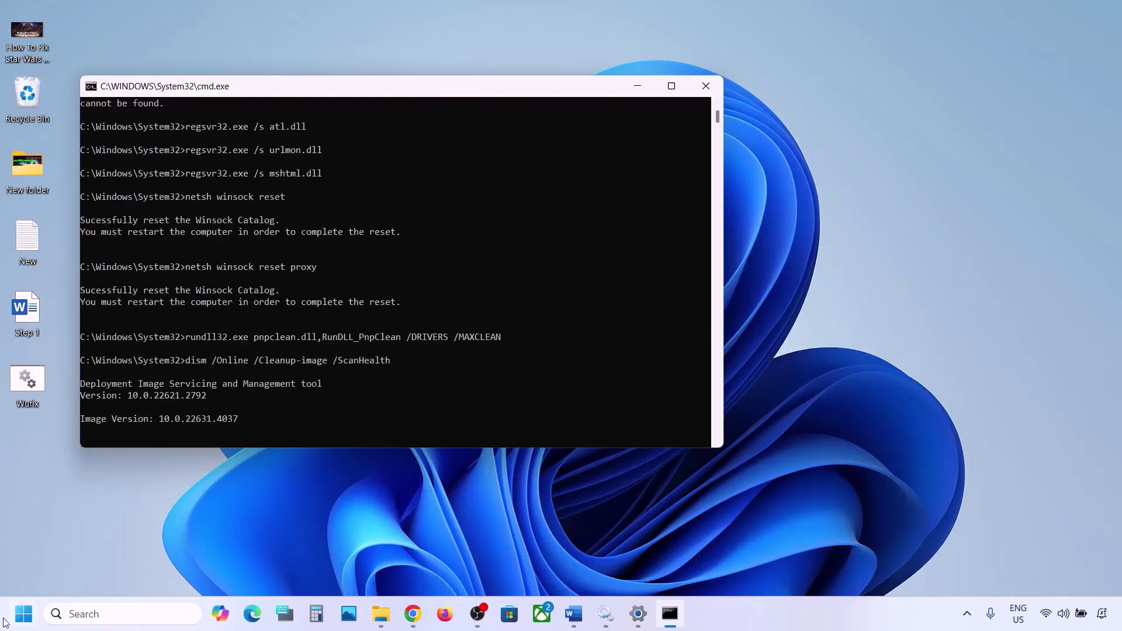
Check the Start menu's power options, then close the menu
{"action": "left_click", "coordinate": [23, 614]}
{"action": "left_click", "coordinate": [425, 564]}
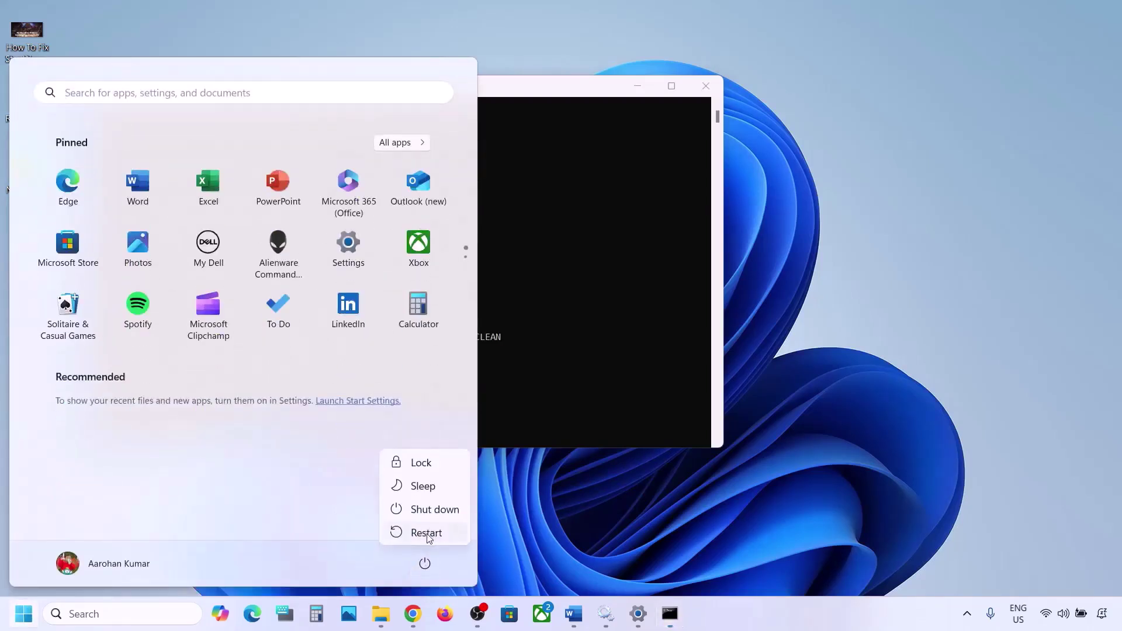
{"action": "key", "text": "Escape"}
{"action": "left_click", "coordinate": [595, 299]}
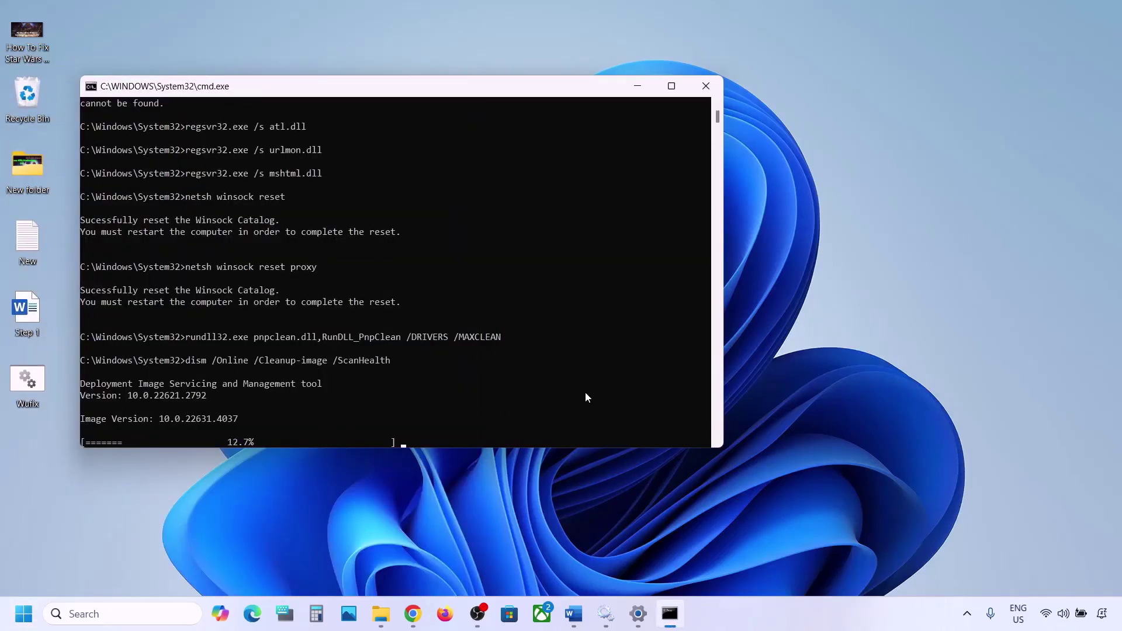
Hide the command window and show Word's Step 6) Use Media Creation Tool notes
{"action": "left_click", "coordinate": [743, 626]}
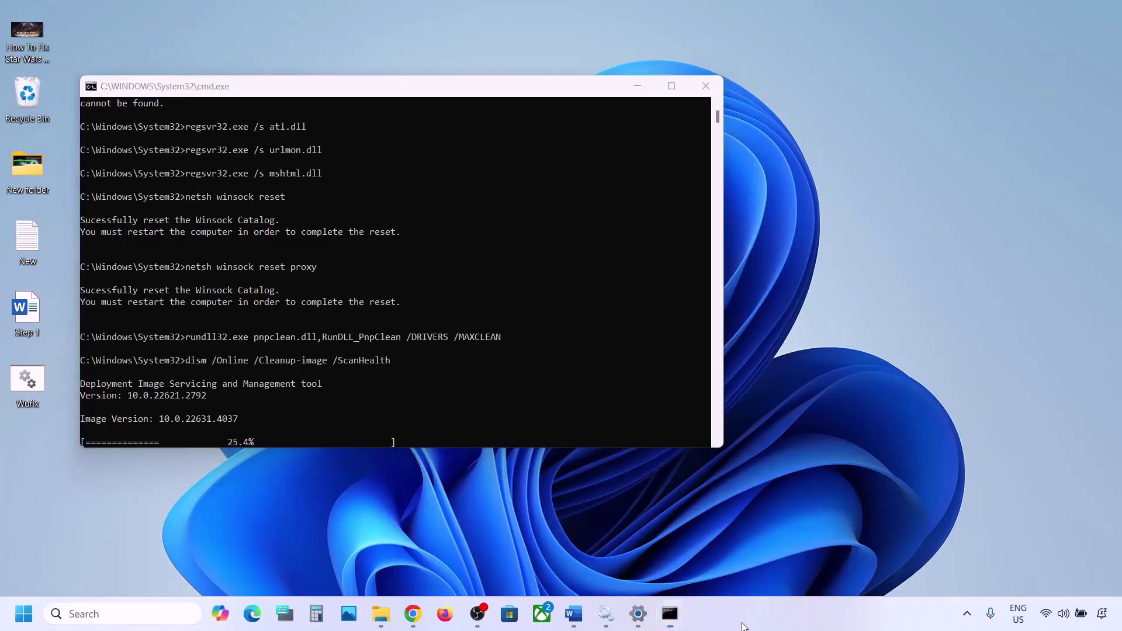
{"action": "key", "text": "super+d"}
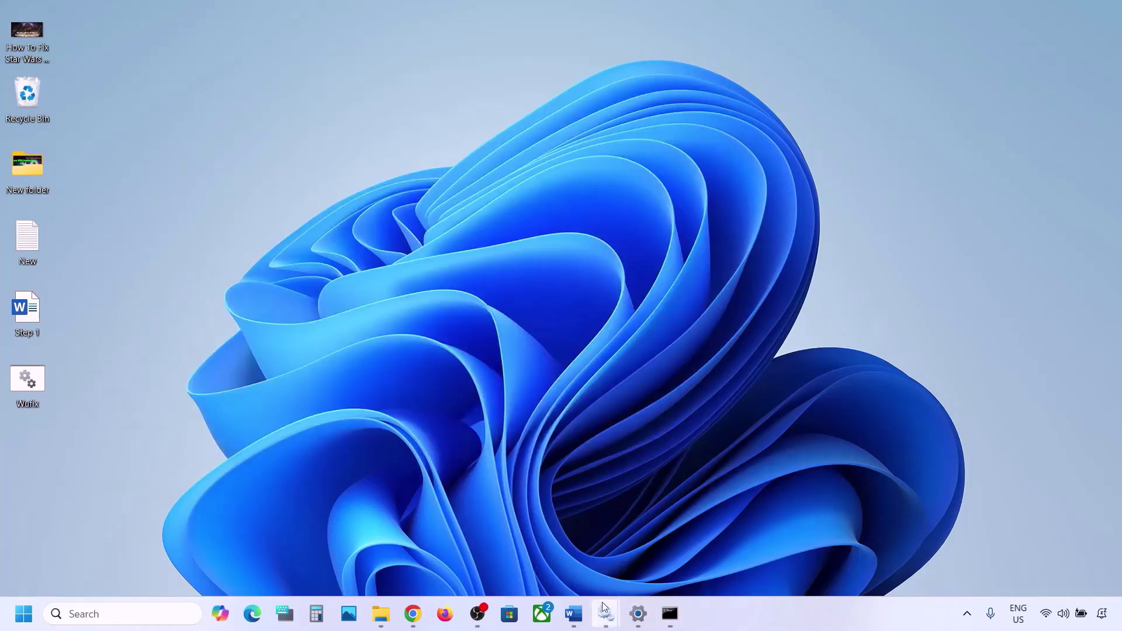
{"action": "left_click", "coordinate": [574, 613]}
{"action": "scroll", "coordinate": [350, 444], "scroll_direction": "down", "scroll_amount": 2}
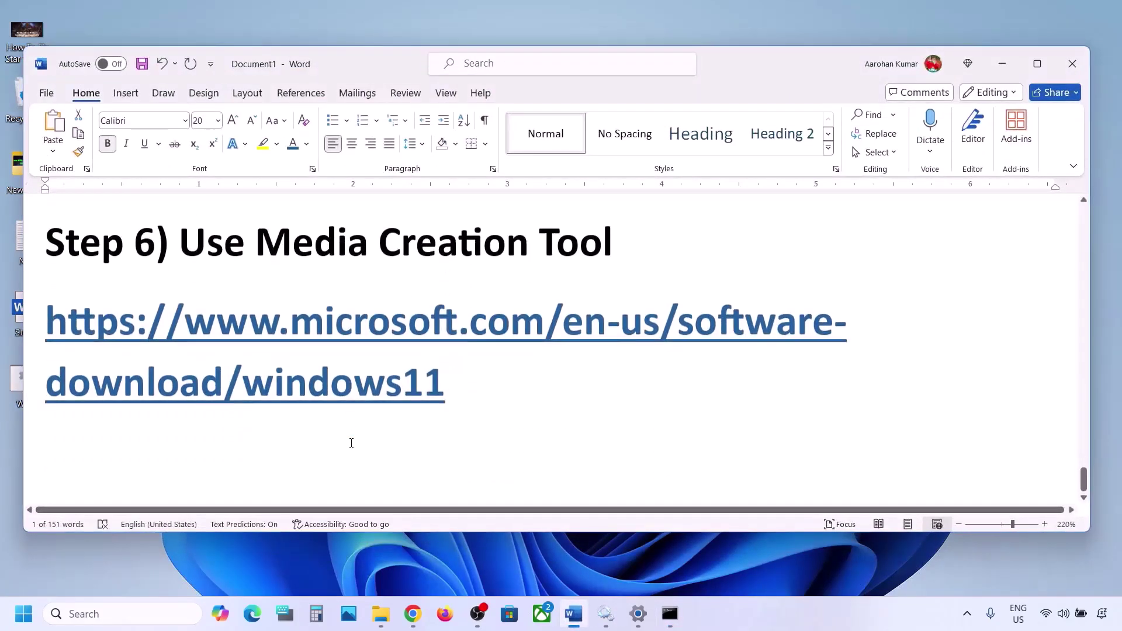
{"action": "left_click_drag", "start_coordinate": [183, 231], "coordinate": [620, 231]}
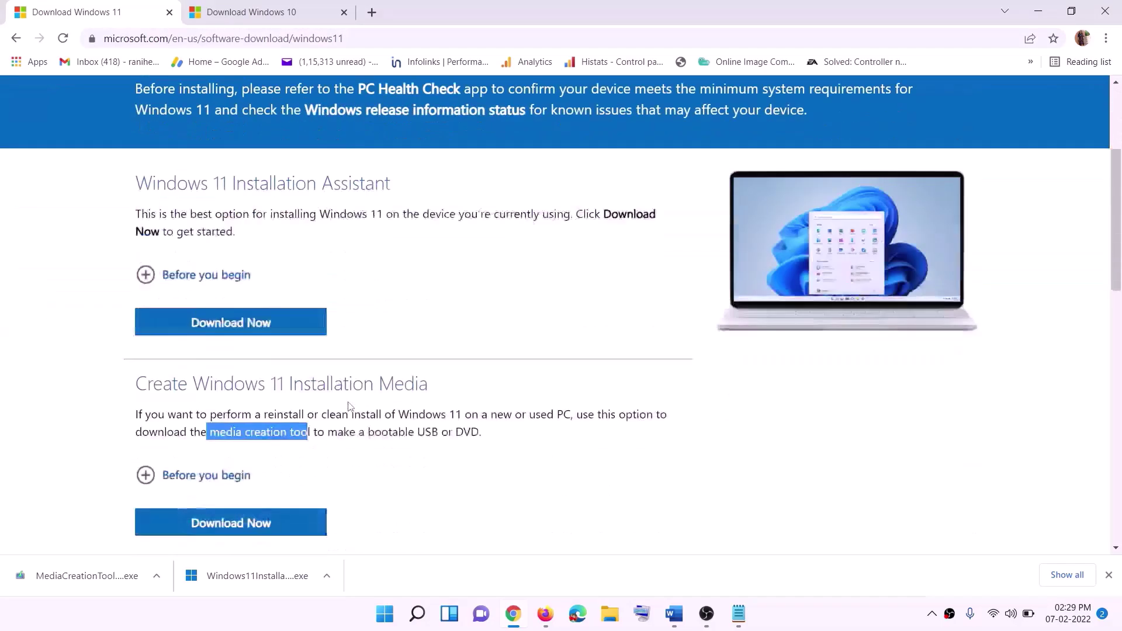
{"action": "scroll", "coordinate": [348, 406], "scroll_direction": "down", "scroll_amount": 2}
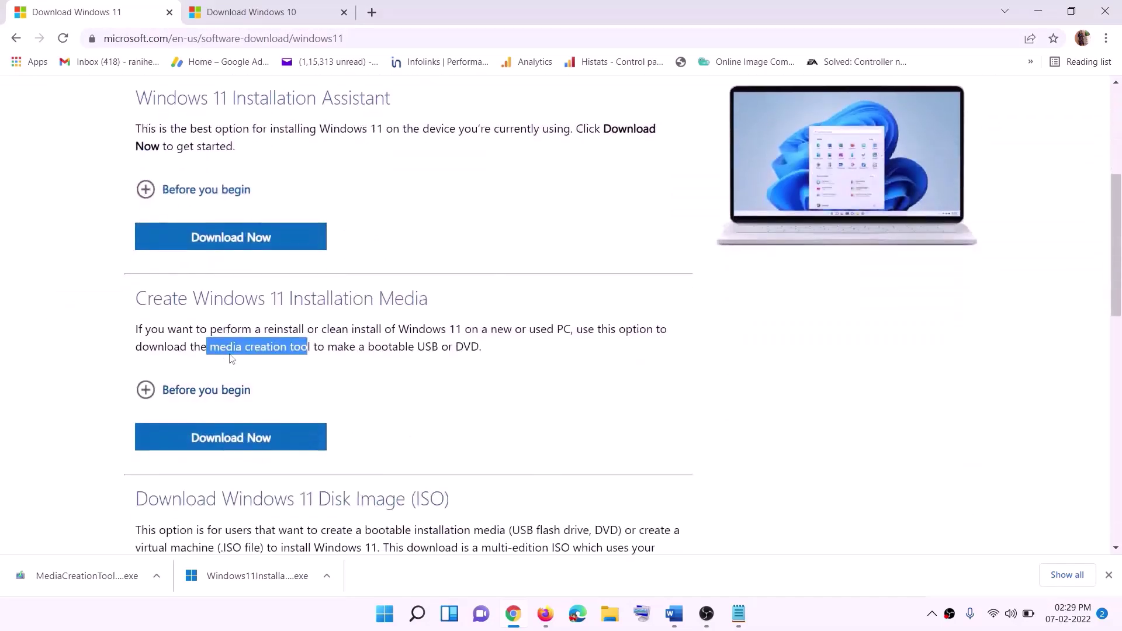
Download MediaCreationTool.exe from the Windows 11 page and run it with UAC approval
{"action": "left_click", "coordinate": [224, 443]}
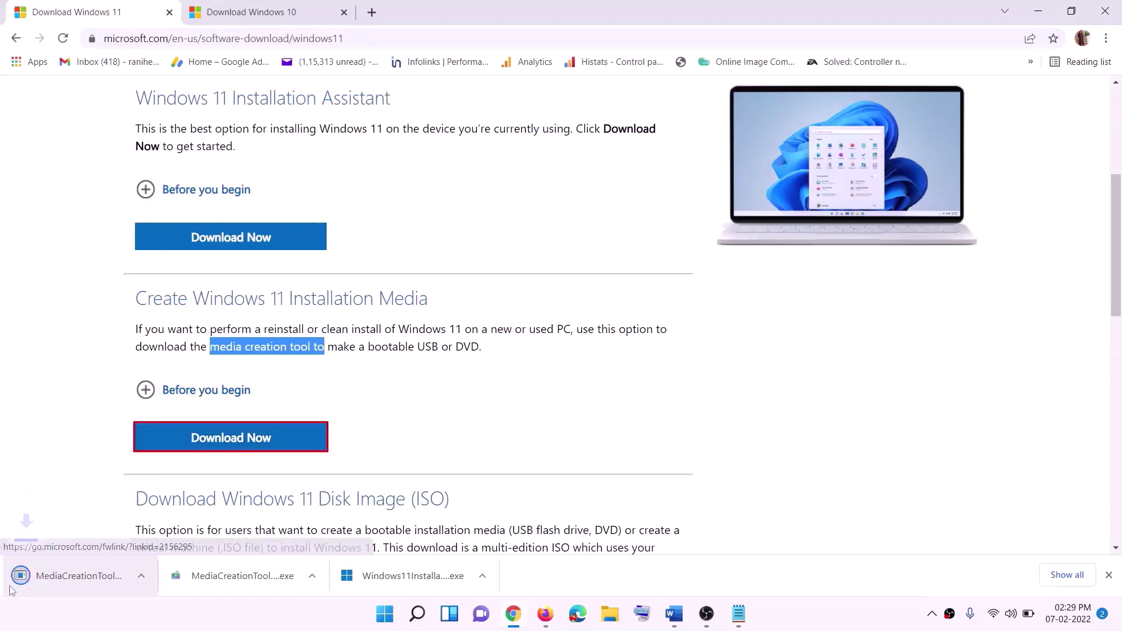
{"action": "left_click", "coordinate": [76, 579]}
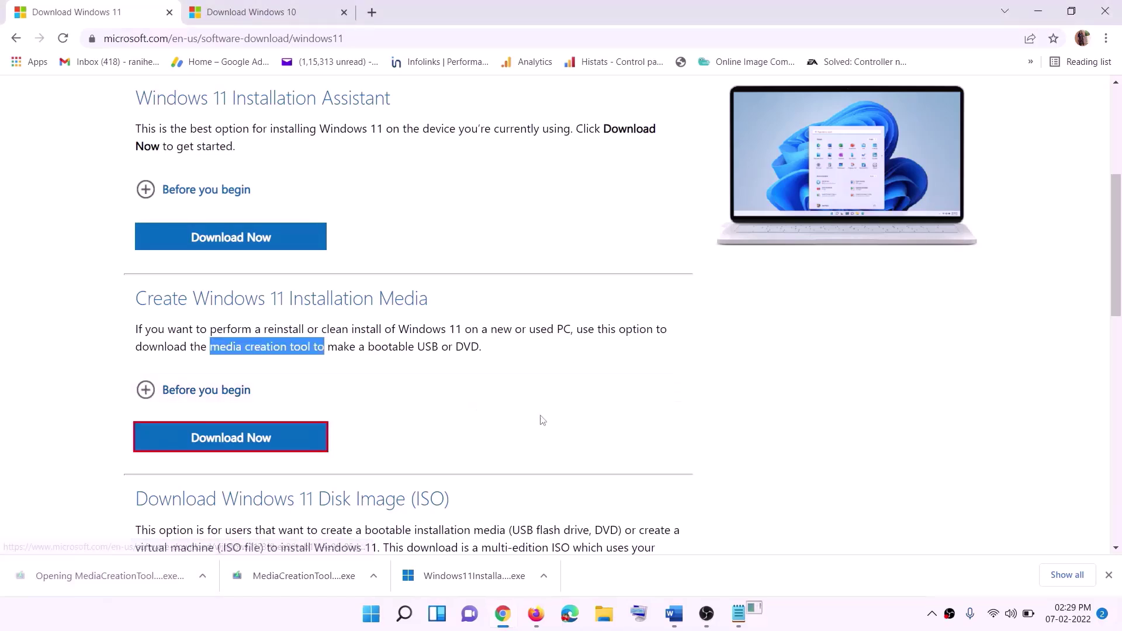
{"action": "left_click", "coordinate": [495, 428]}
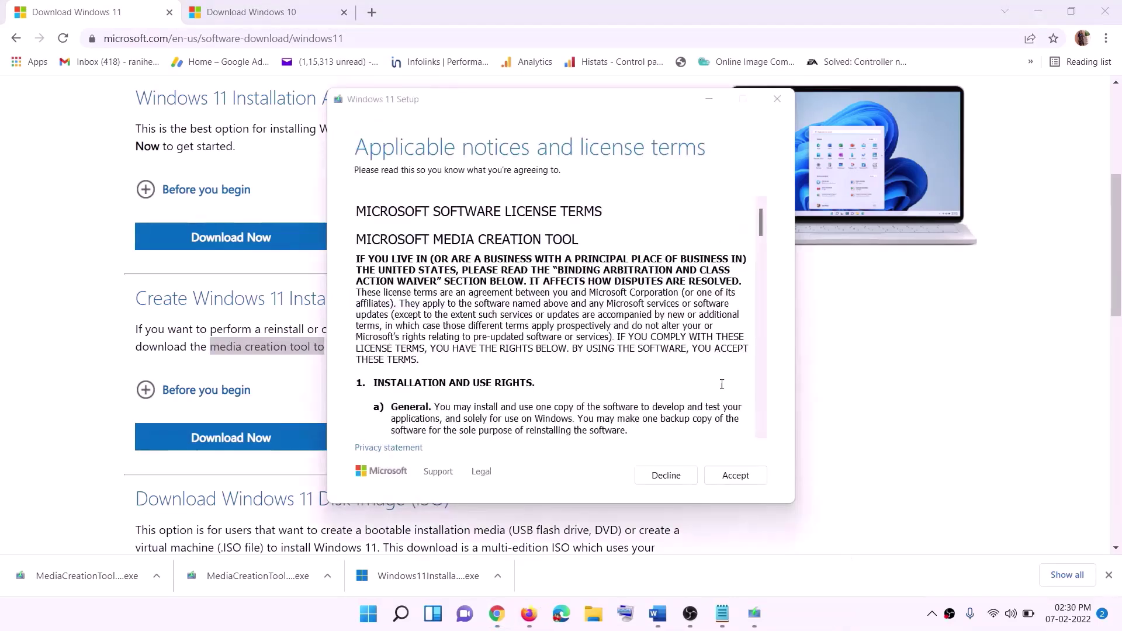
Accept the license, keep the recommended edition, and save a Windows ISO to the Desktop
{"action": "left_click", "coordinate": [735, 475]}
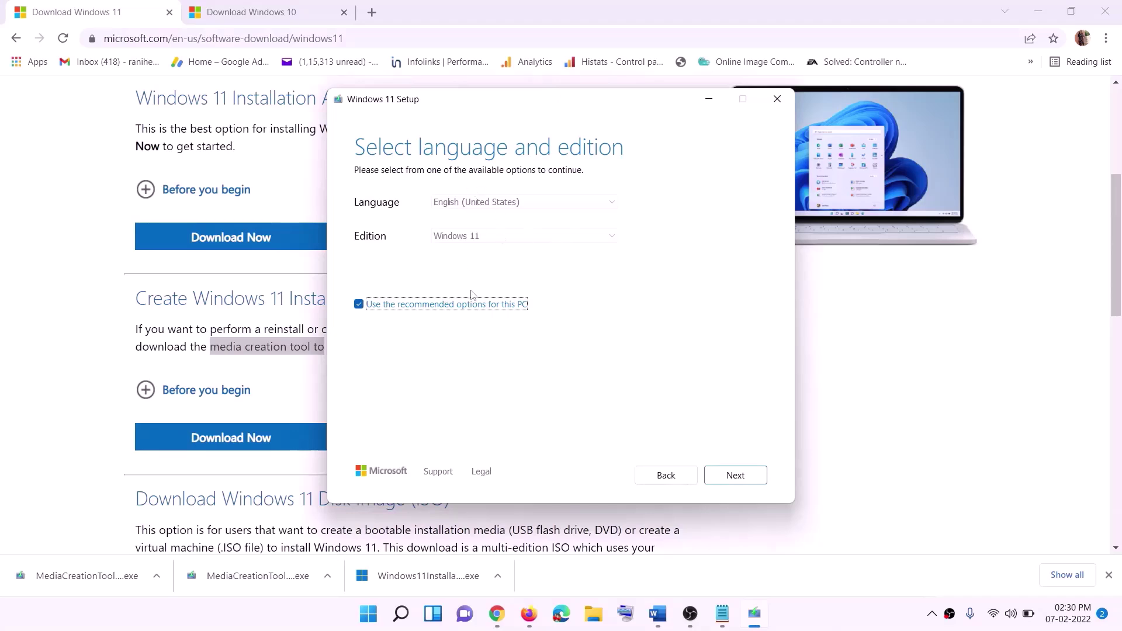
{"action": "left_click", "coordinate": [727, 477]}
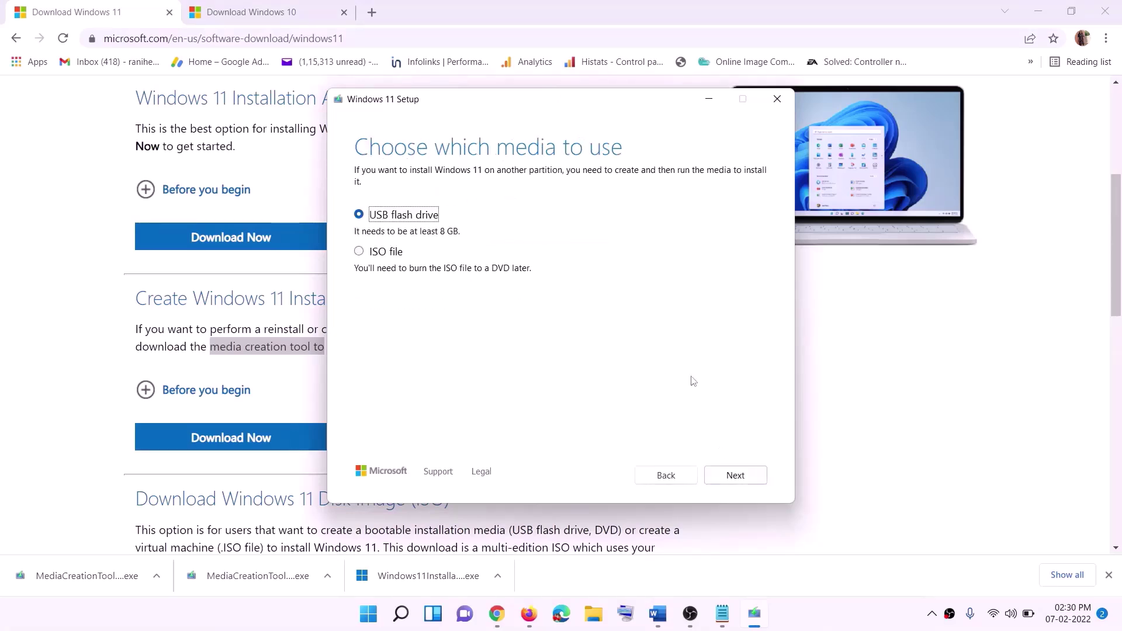
{"action": "left_click", "coordinate": [412, 252]}
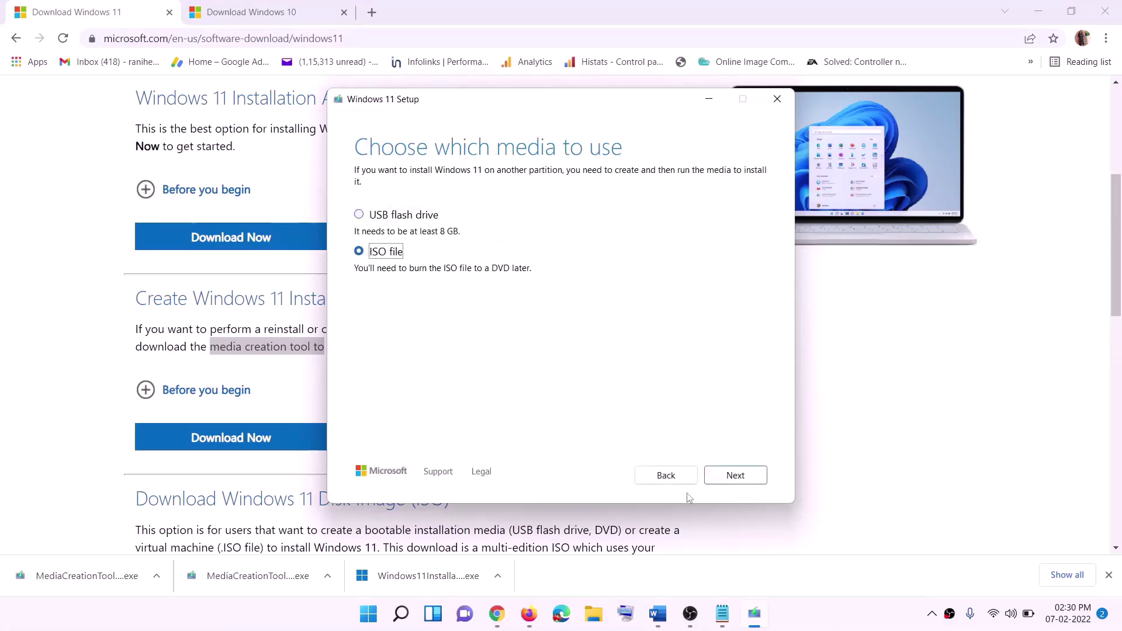
{"action": "left_click", "coordinate": [734, 474]}
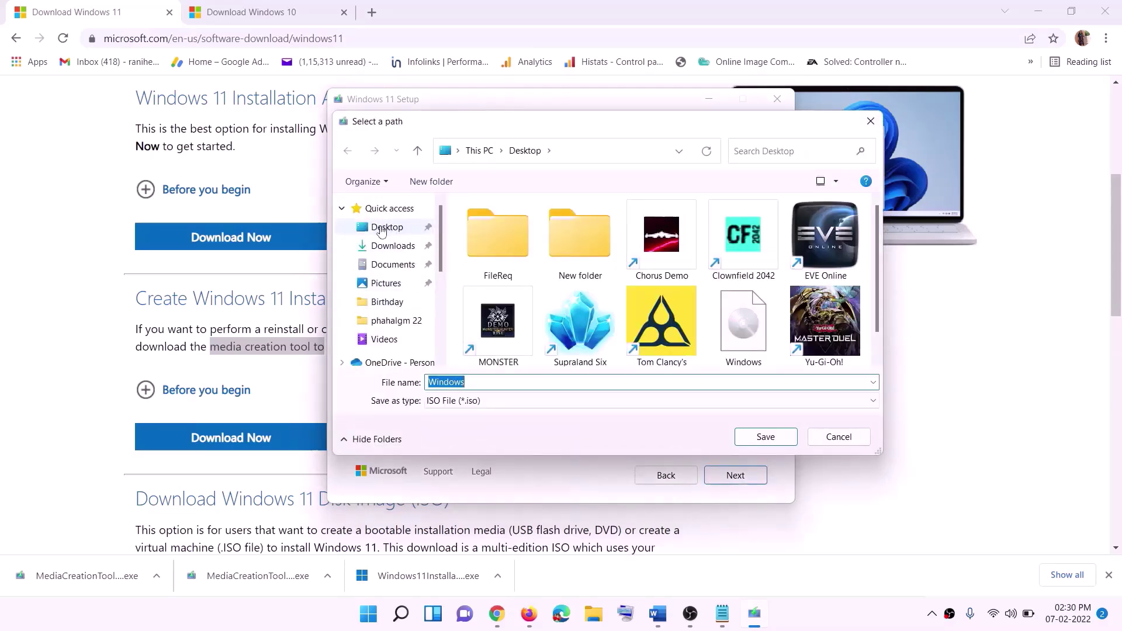
{"action": "left_click", "coordinate": [393, 229]}
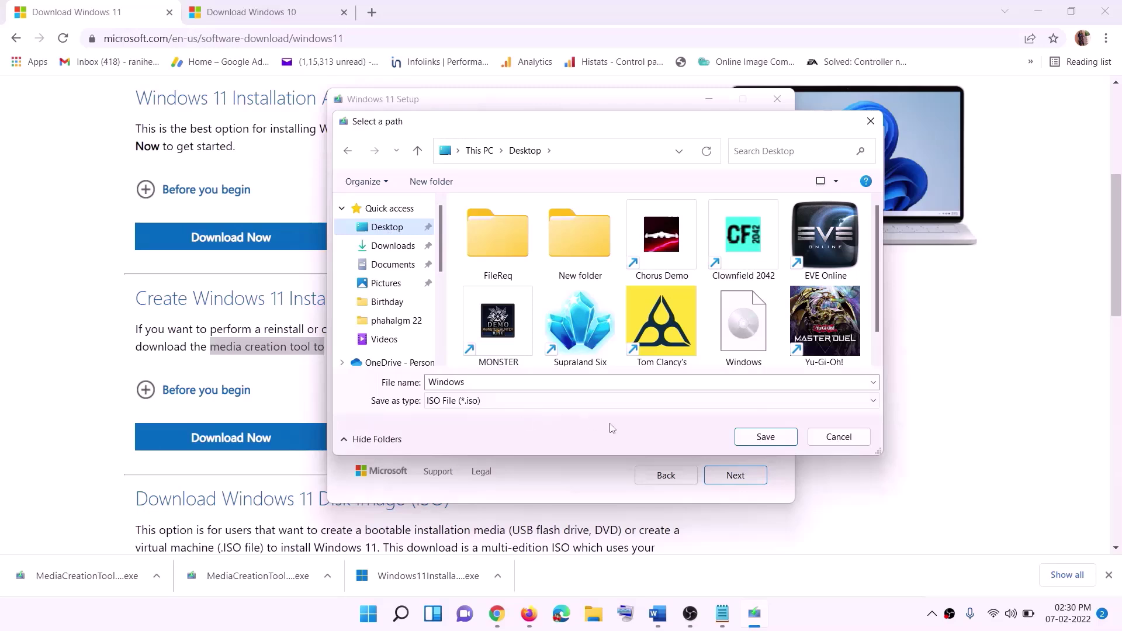
{"action": "left_click", "coordinate": [765, 438]}
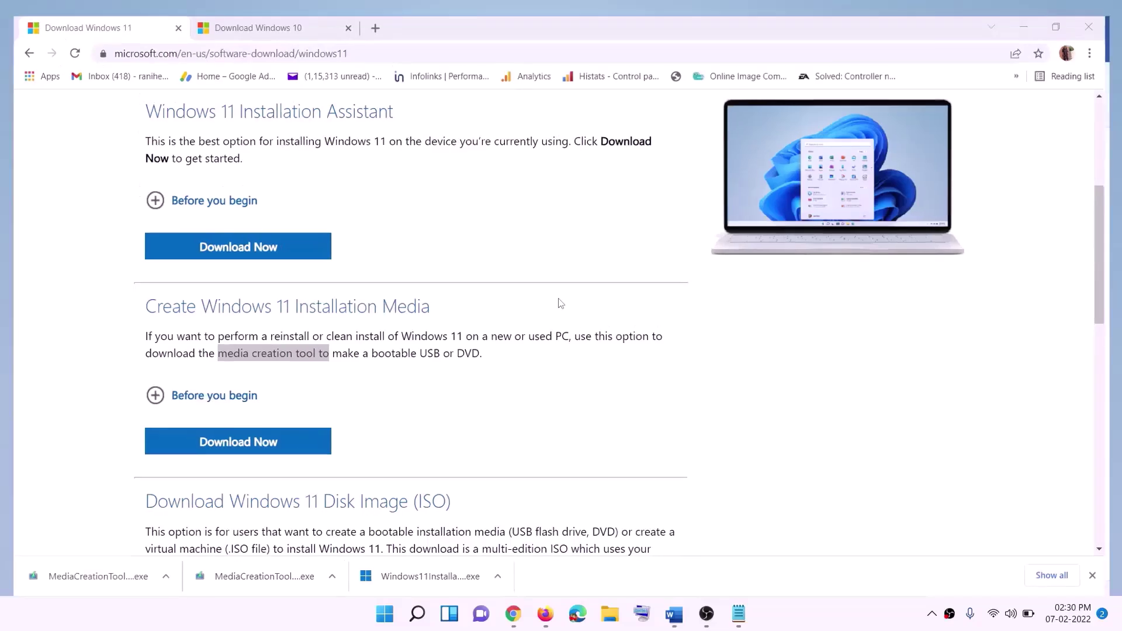
{"action": "key", "text": "super+d"}
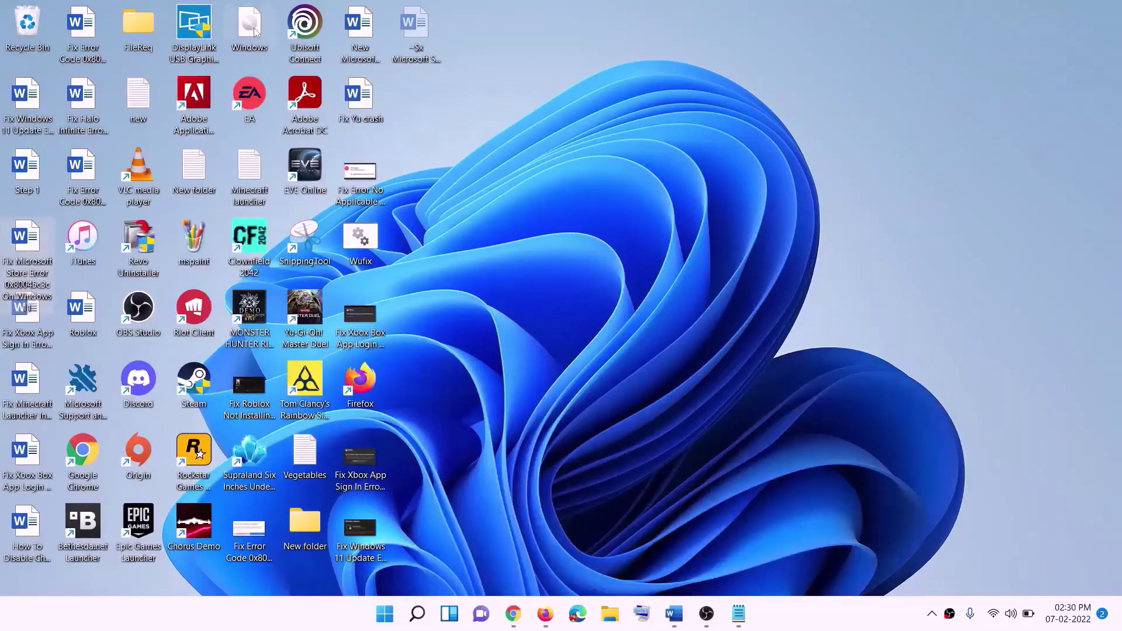
Mount the Windows ISO and run its setup with UAC approval
{"action": "left_click_drag", "start_coordinate": [257, 32], "coordinate": [450, 378]}
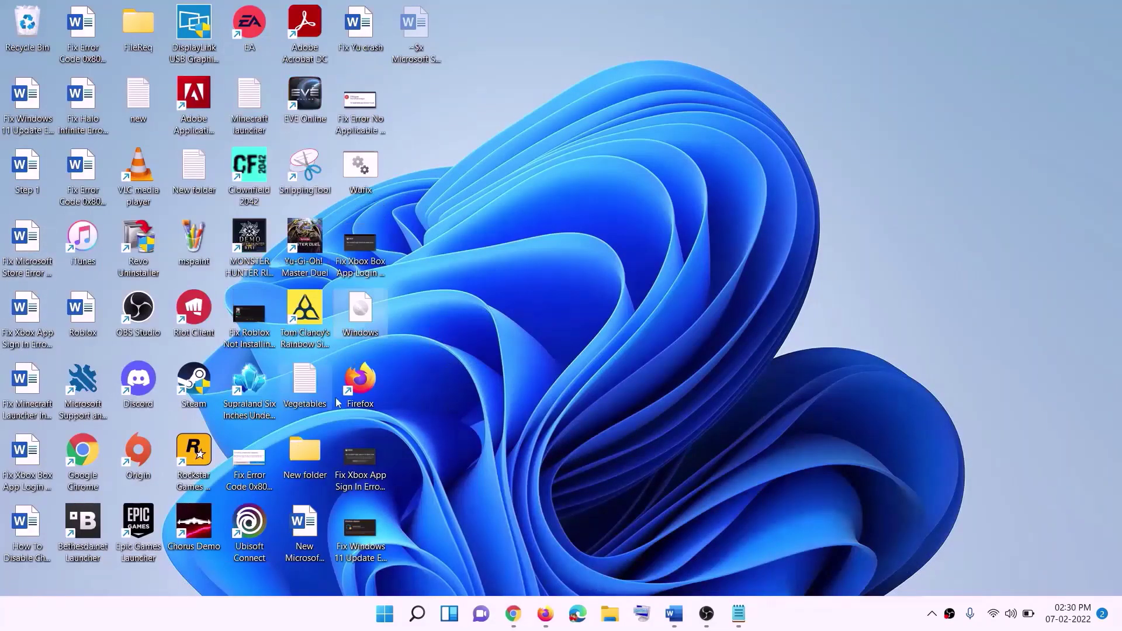
{"action": "double_click", "coordinate": [361, 309]}
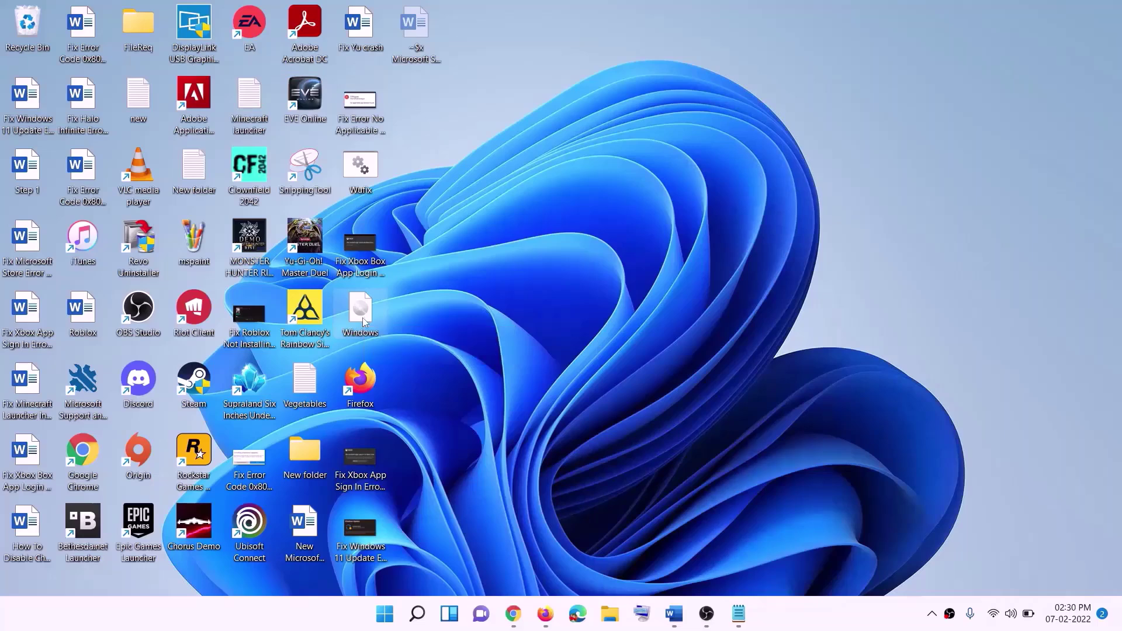
{"action": "left_click", "coordinate": [356, 409]}
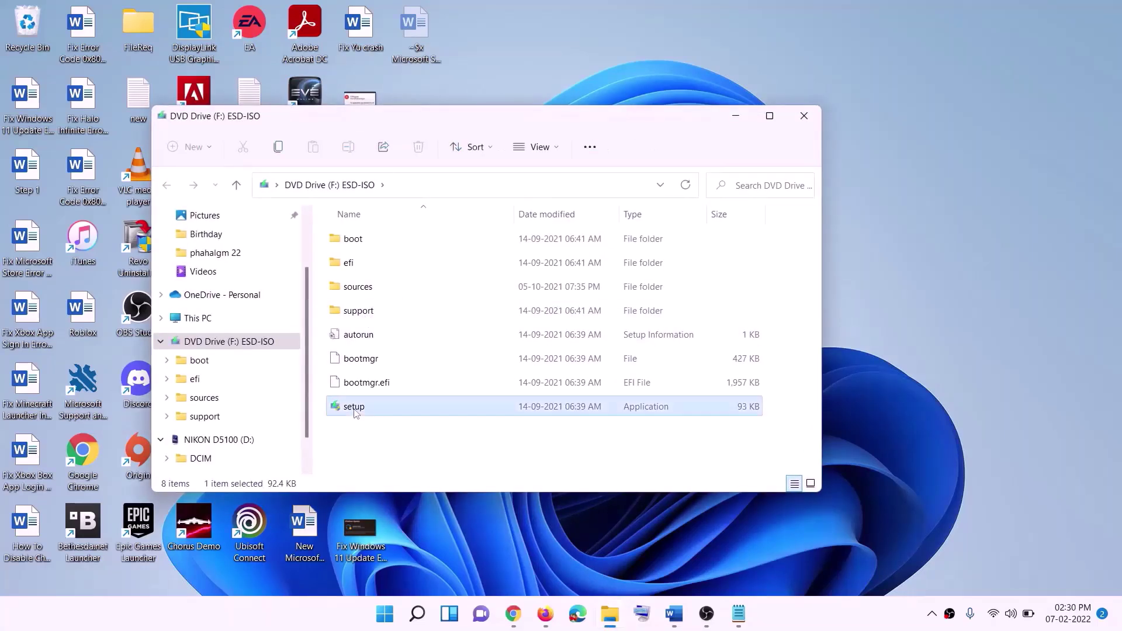
{"action": "double_click", "coordinate": [381, 406]}
{"action": "left_click", "coordinate": [479, 455]}
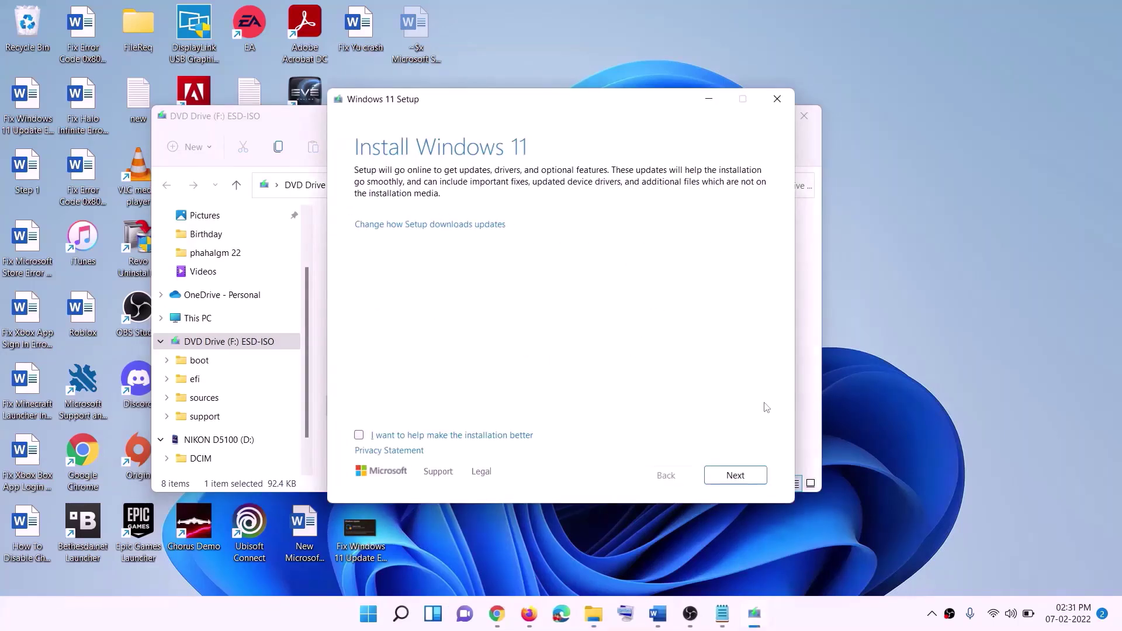
Continue past the Install Windows 11 page so Setup starts getting updates
{"action": "left_click", "coordinate": [741, 474]}
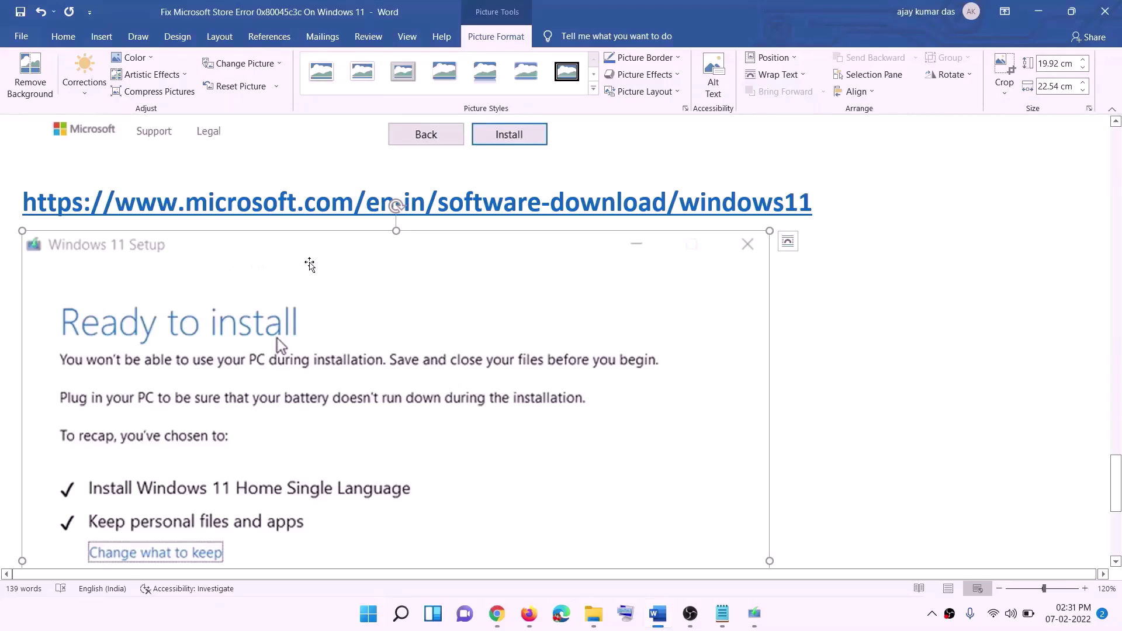
{"action": "scroll", "coordinate": [259, 291], "scroll_direction": "down", "scroll_amount": 1}
{"action": "scroll", "coordinate": [260, 290], "scroll_direction": "down", "scroll_amount": 3}
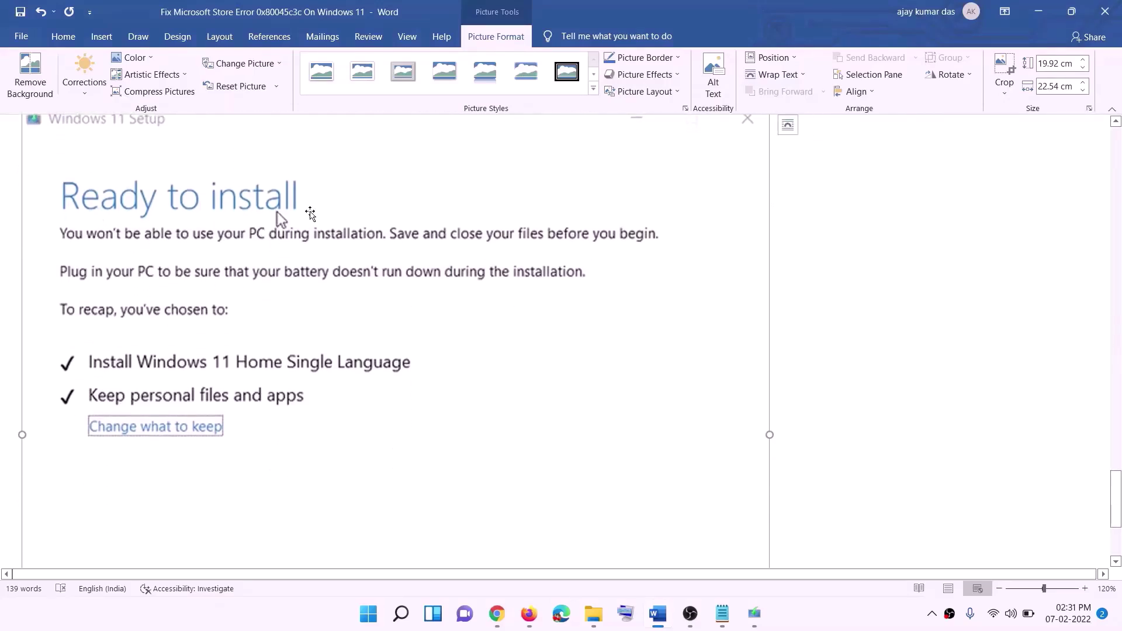
{"action": "scroll", "coordinate": [298, 247], "scroll_direction": "down", "scroll_amount": 1}
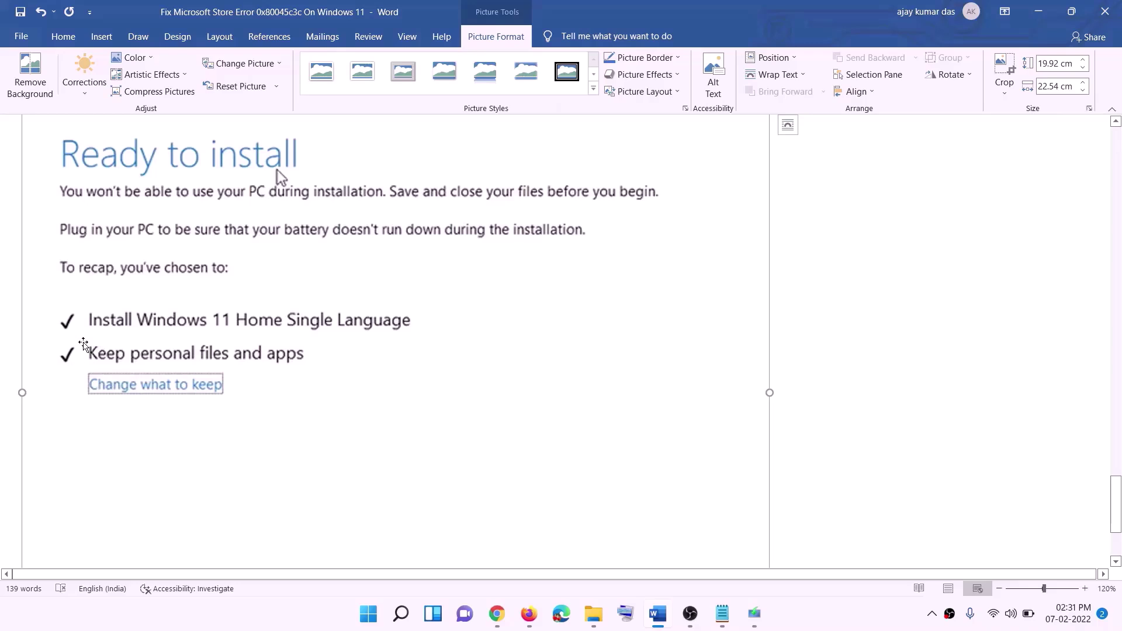
{"action": "scroll", "coordinate": [323, 363], "scroll_direction": "down", "scroll_amount": 4}
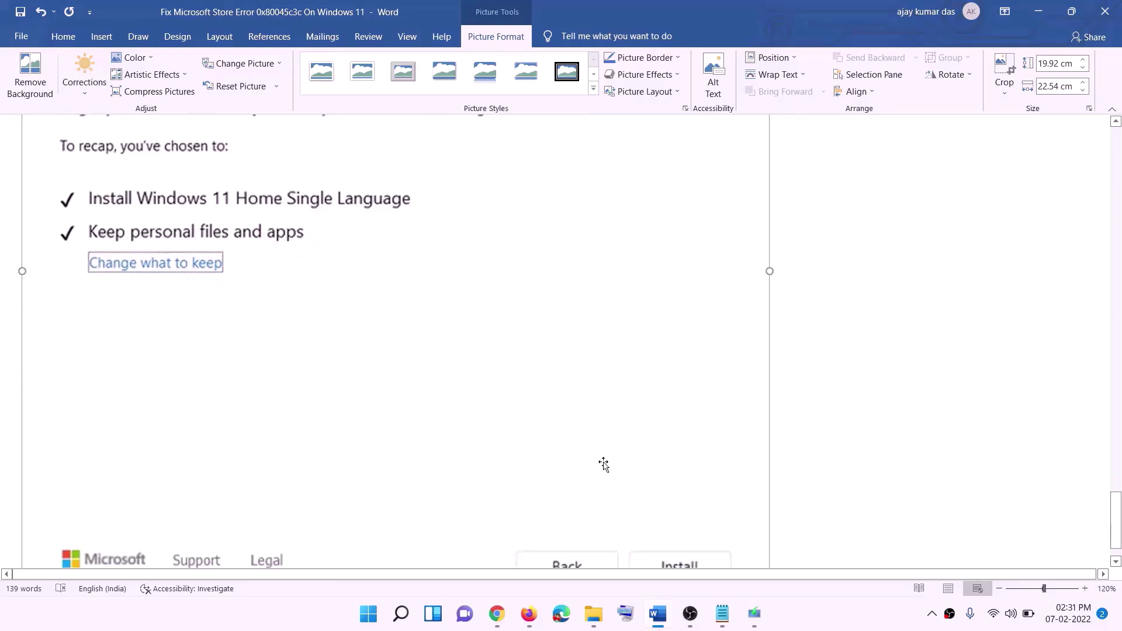
{"action": "scroll", "coordinate": [596, 438], "scroll_direction": "up", "scroll_amount": 9}
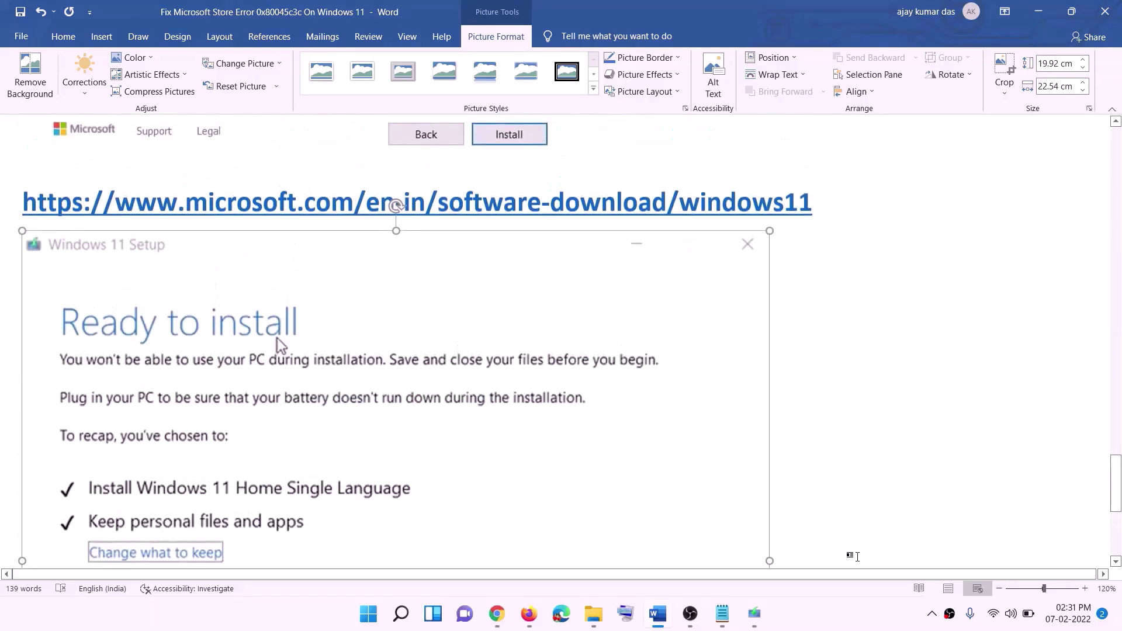